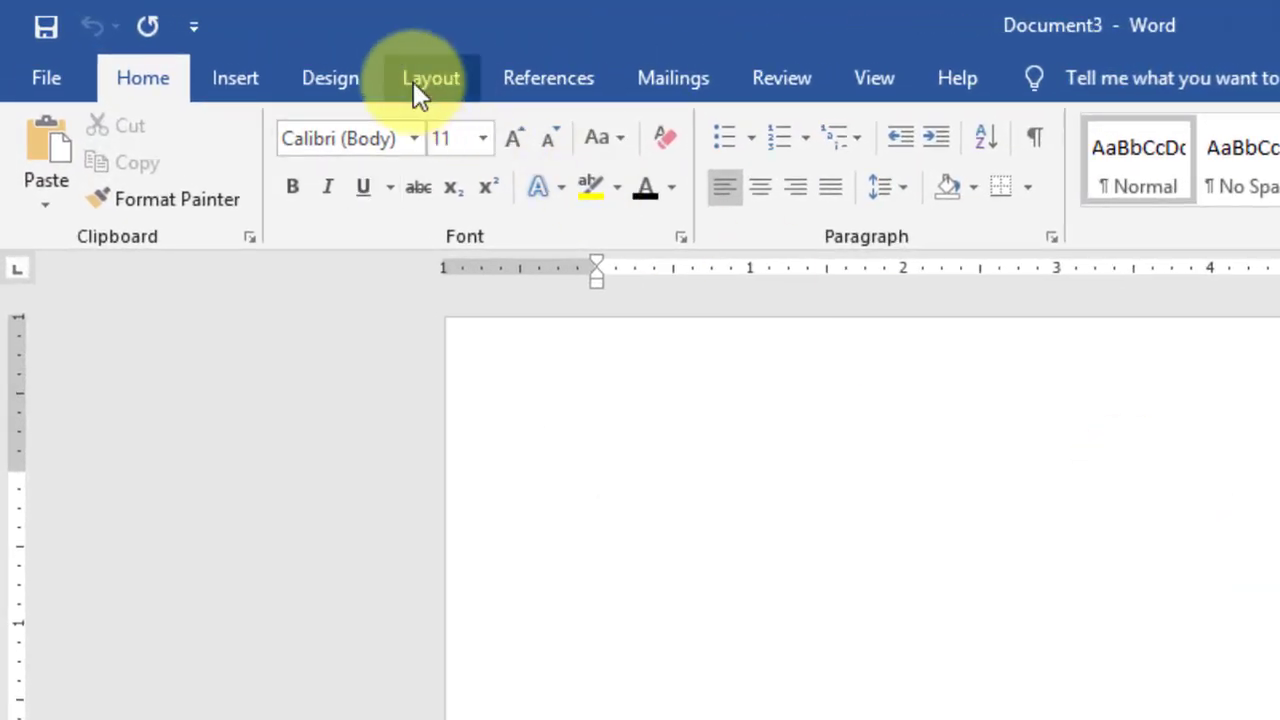
# Step: Apply the Last Custom Setting page margins
pyautogui.click(413, 81)
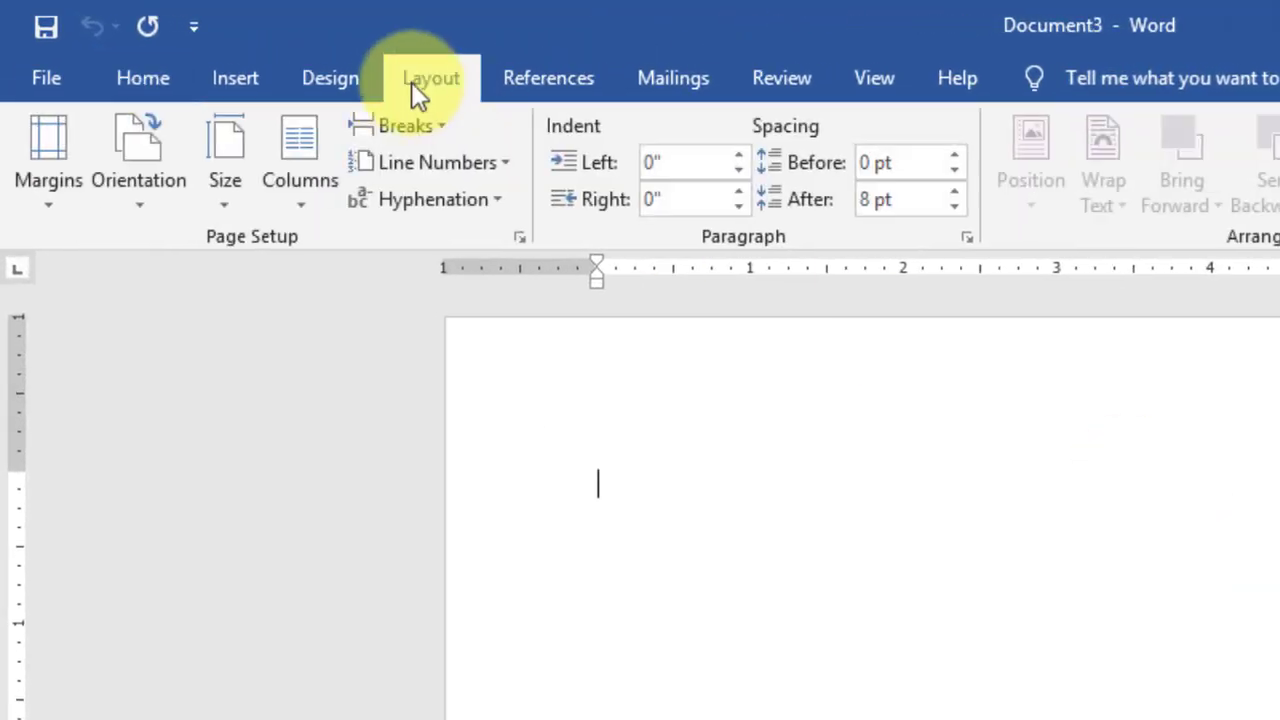
pyautogui.click(47, 206)
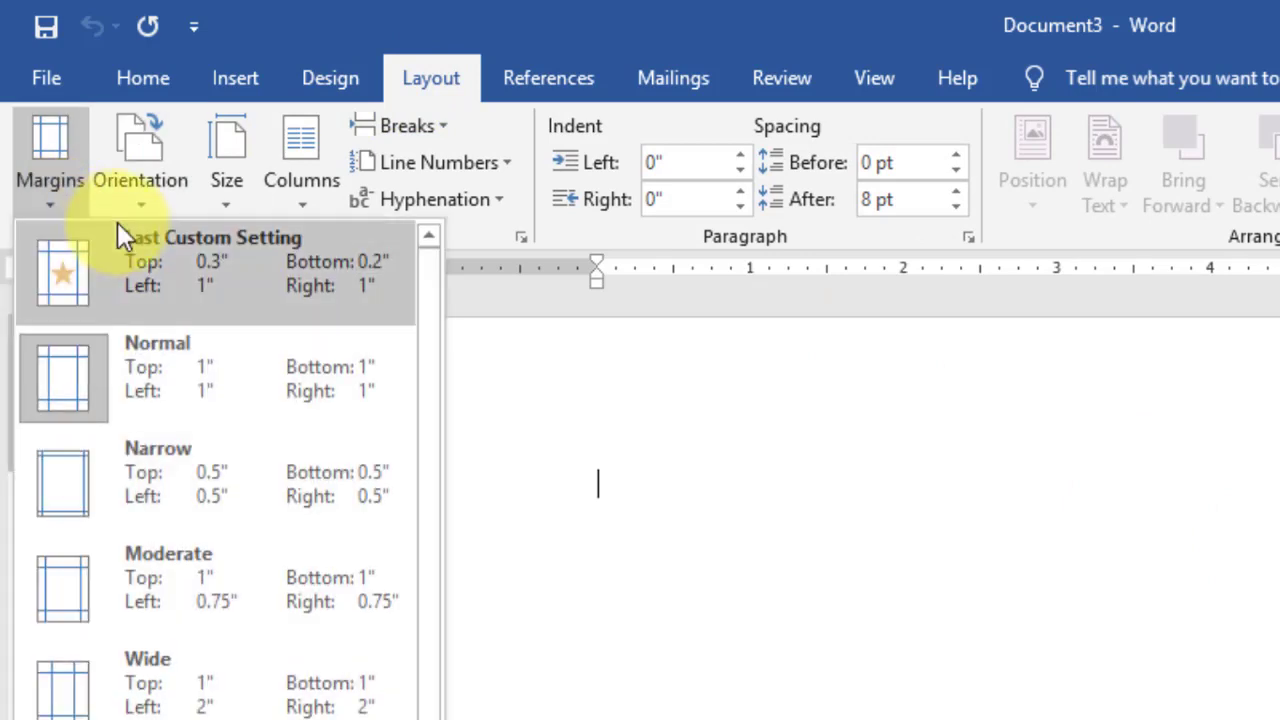
pyautogui.click(137, 263)
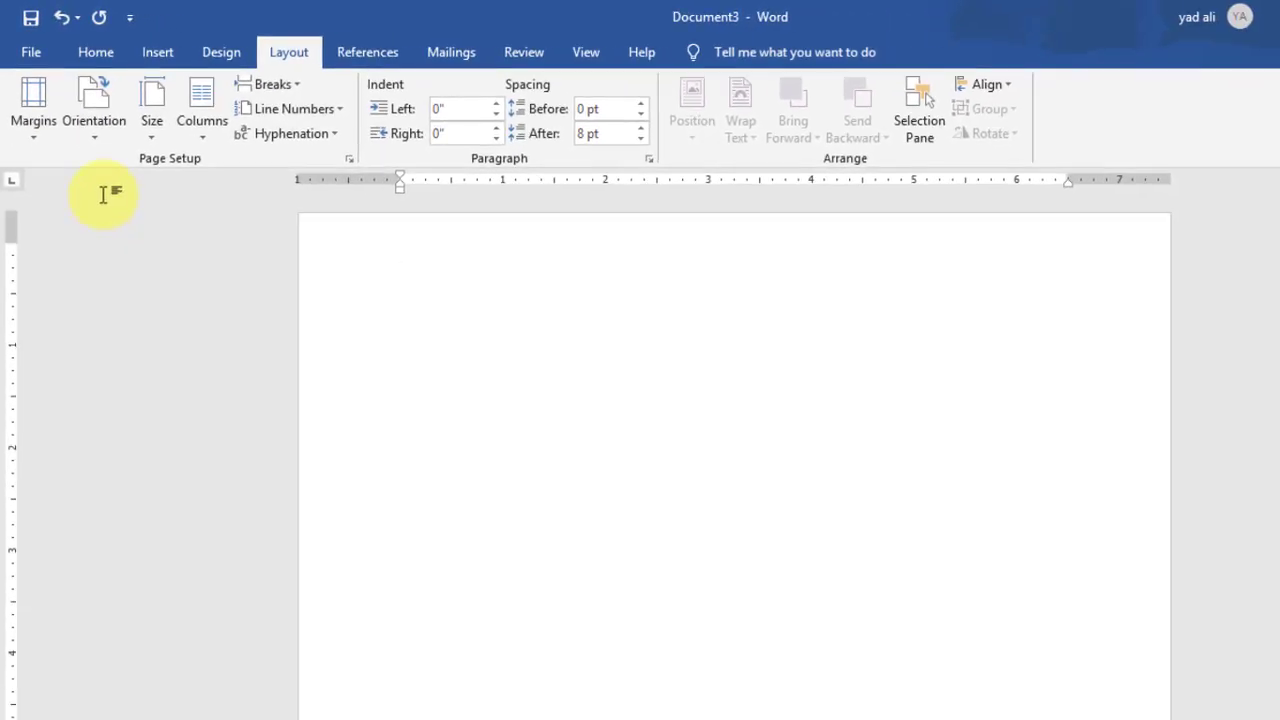
# Step: Draw a rectangle at the top-left corner of the page
pyautogui.click(160, 52)
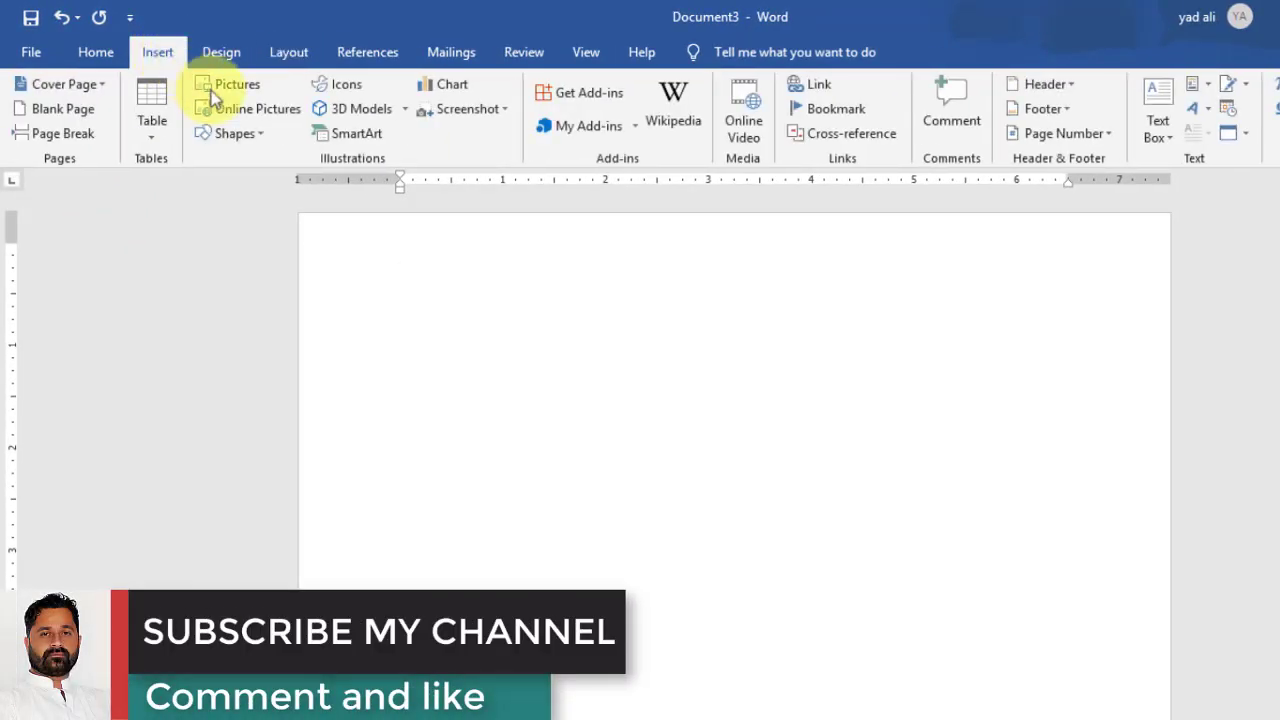
pyautogui.click(258, 141)
pyautogui.click(265, 182)
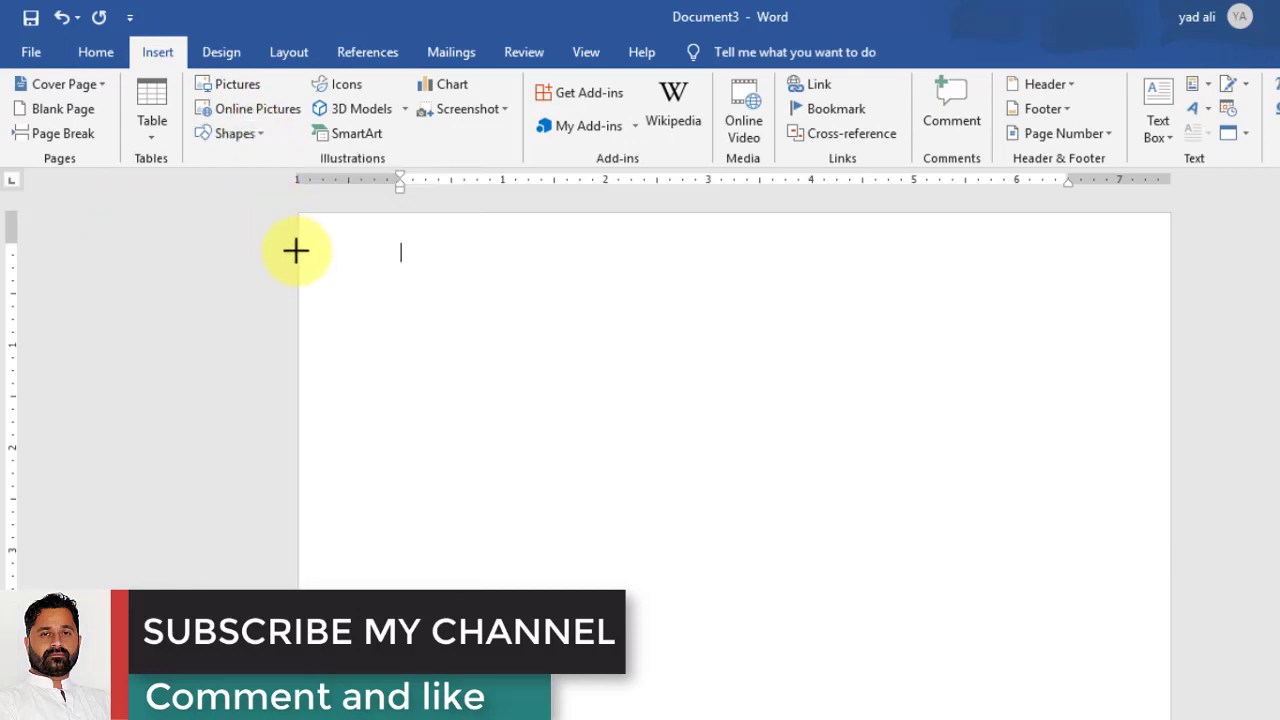
pyautogui.moveTo(299, 259); pyautogui.dragTo(599, 364)
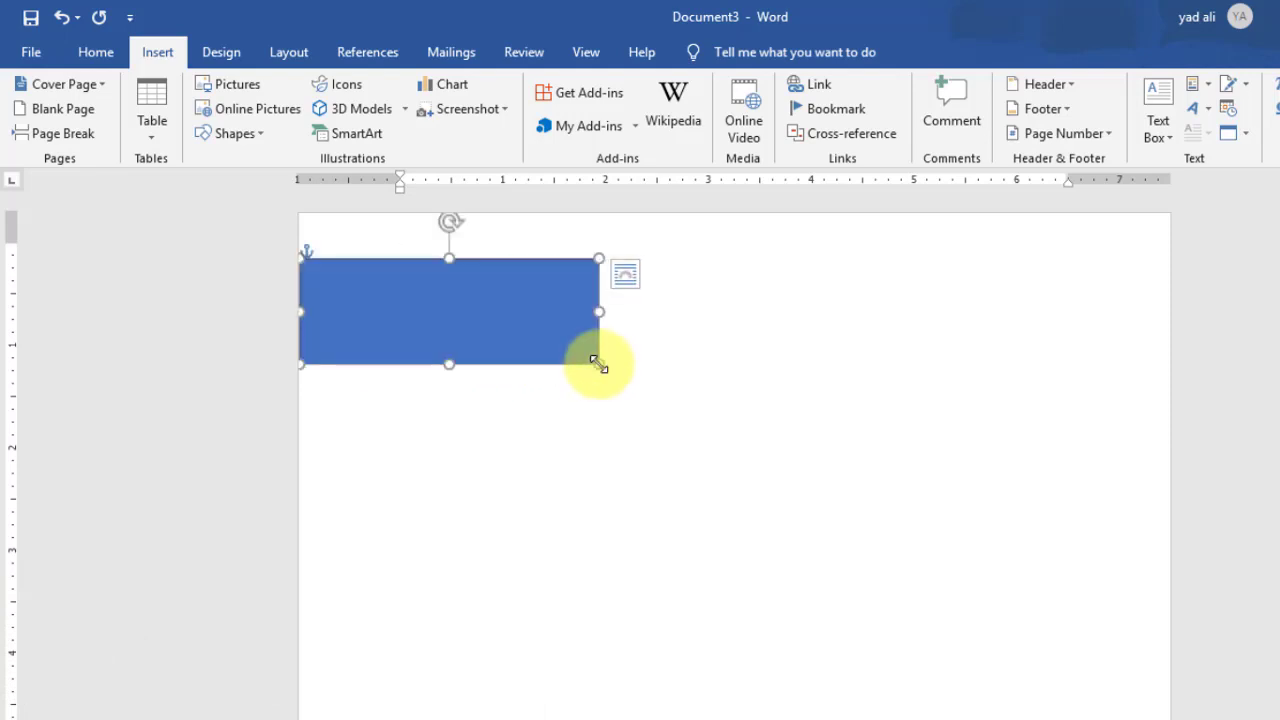
# Step: Fill the rectangle with the custom teal colour RGB 71, 144, 153
pyautogui.click(502, 88)
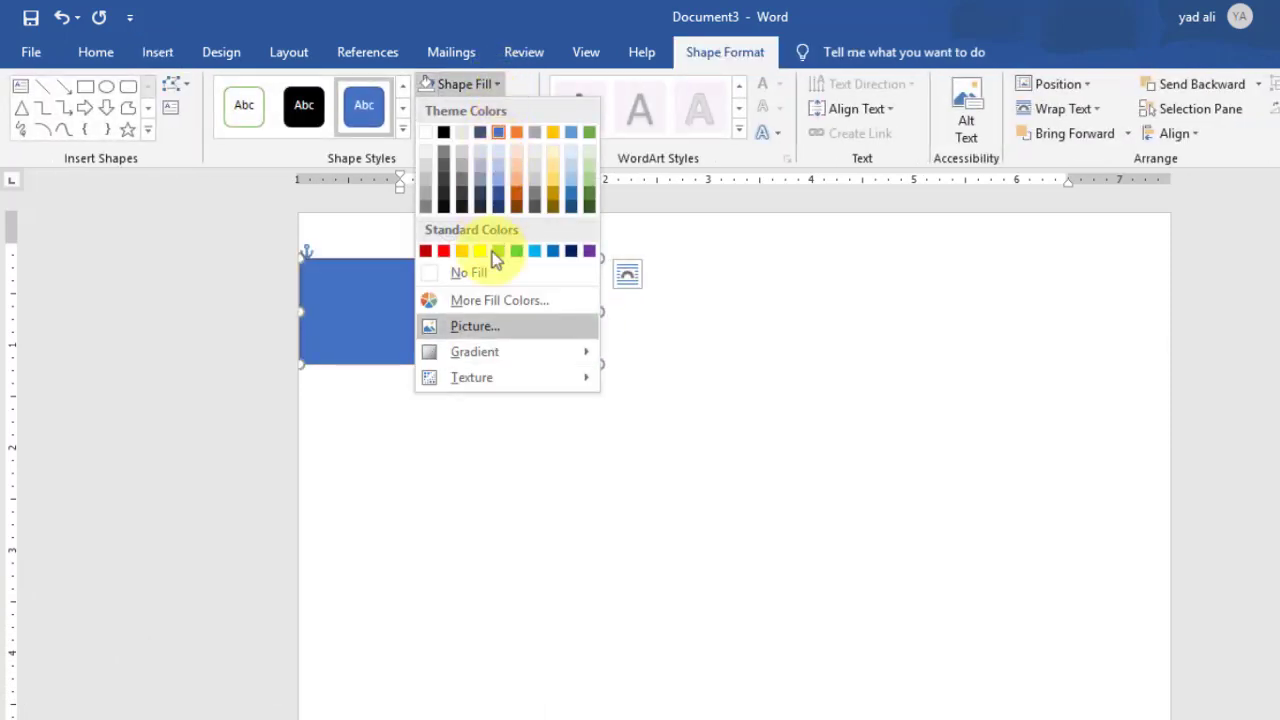
pyautogui.click(492, 297)
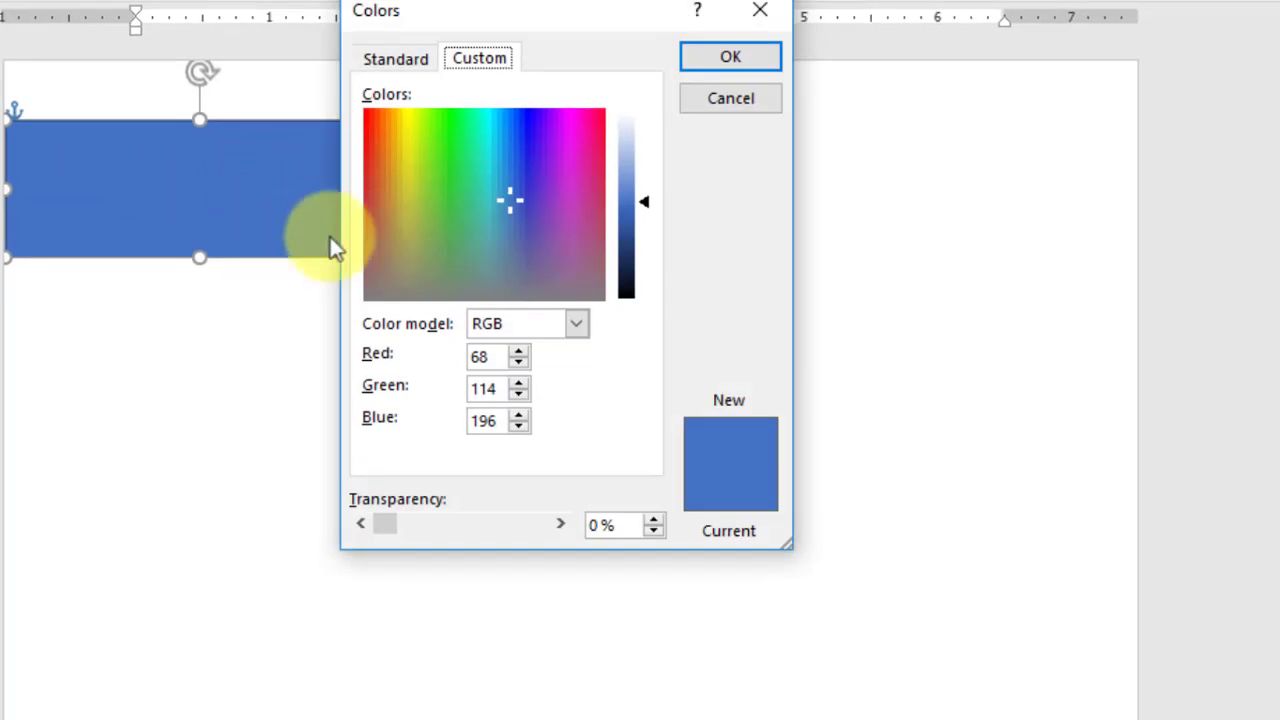
pyautogui.doubleClick(486, 356)
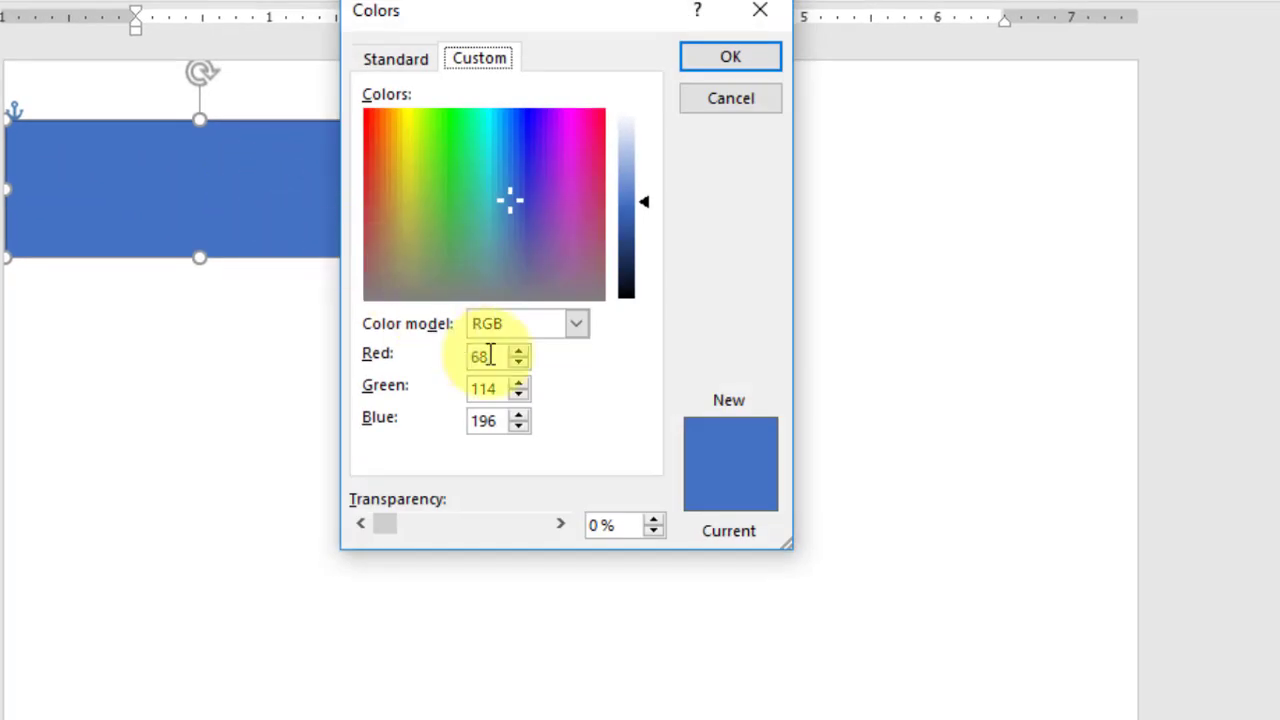
pyautogui.write('71')
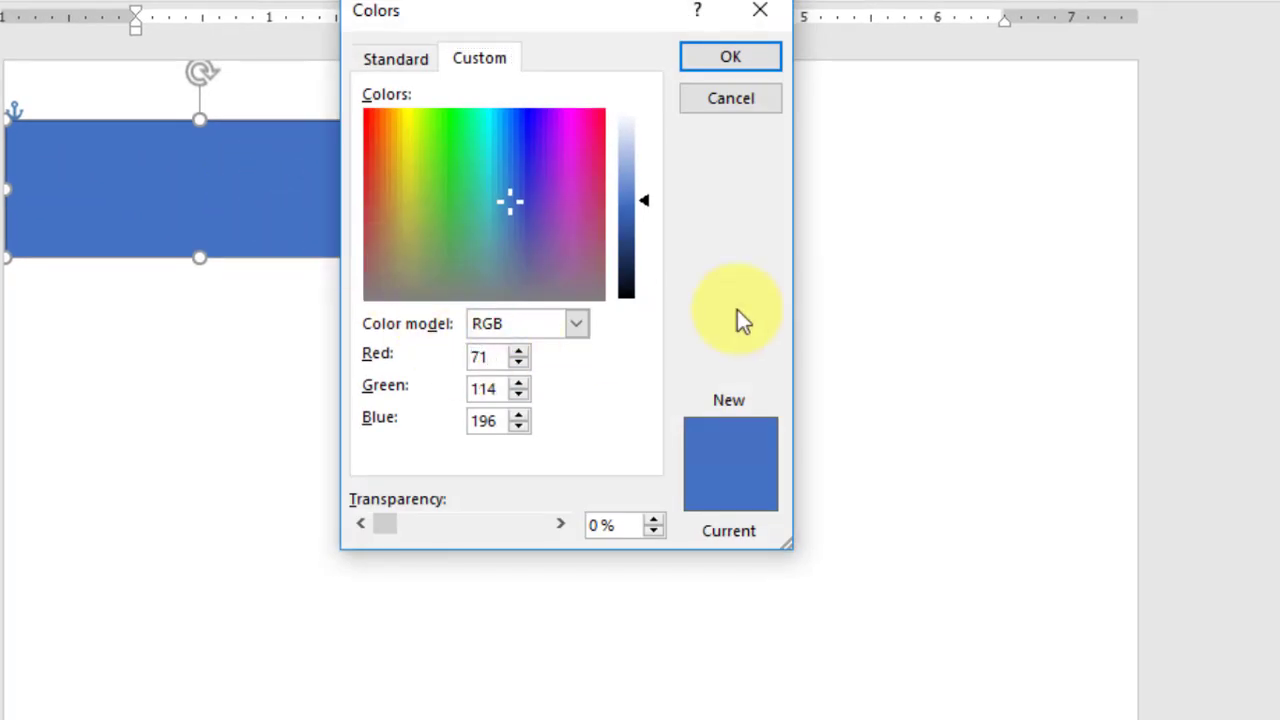
pyautogui.doubleClick(485, 388)
pyautogui.write('1')
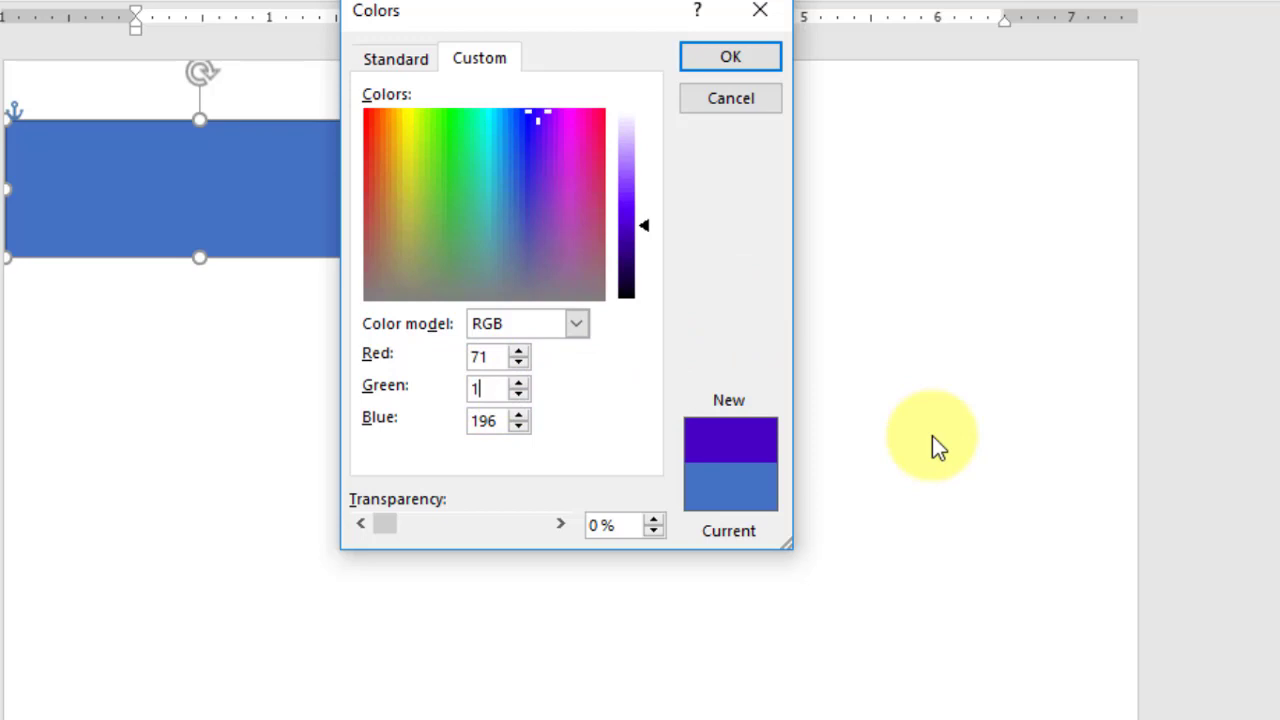
pyautogui.write('44')
pyautogui.doubleClick(480, 421)
pyautogui.write('153')
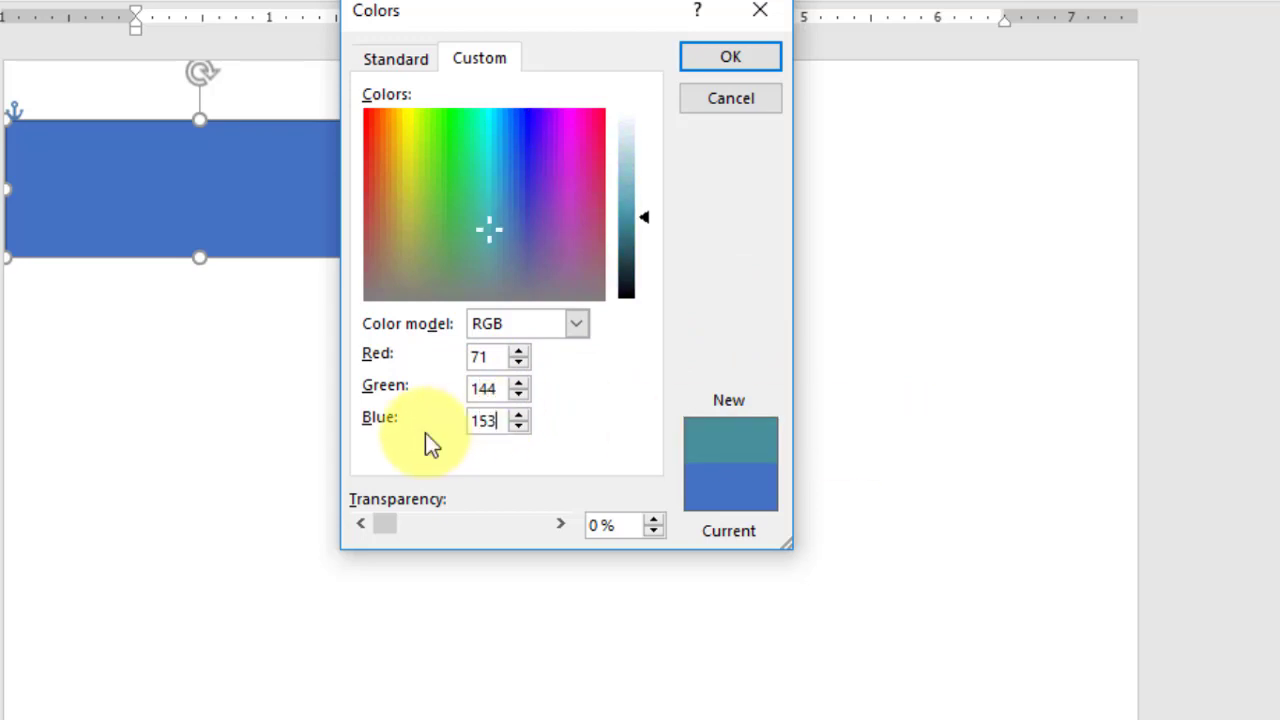
pyautogui.click(730, 57)
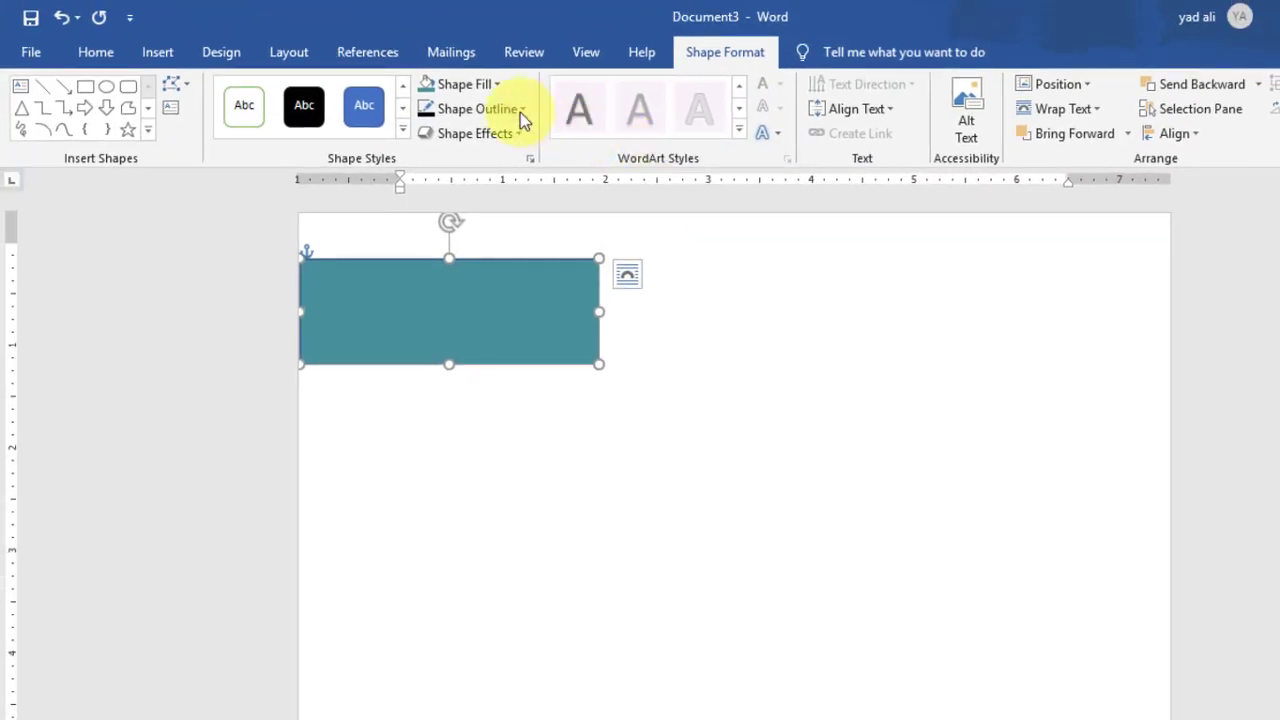
pyautogui.click(520, 112)
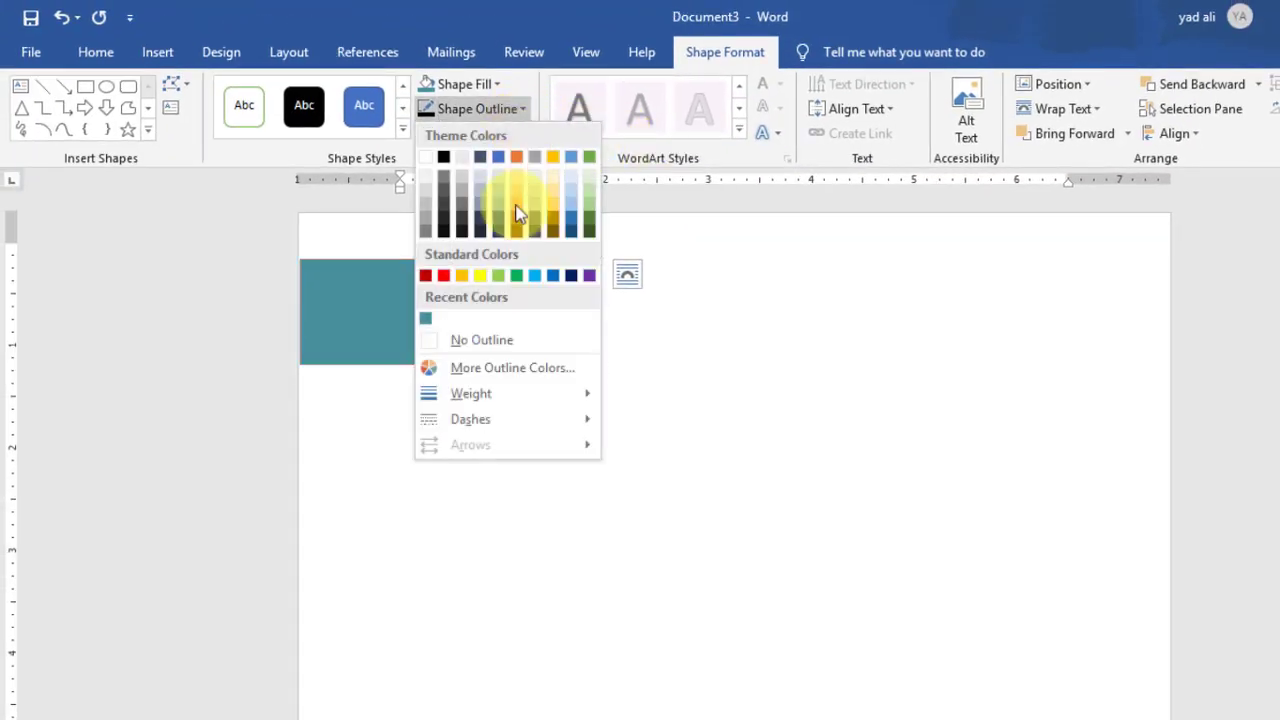
pyautogui.click(511, 336)
# Step: Draw a text box over the teal rectangle with no fill and no outline
pyautogui.click(160, 55)
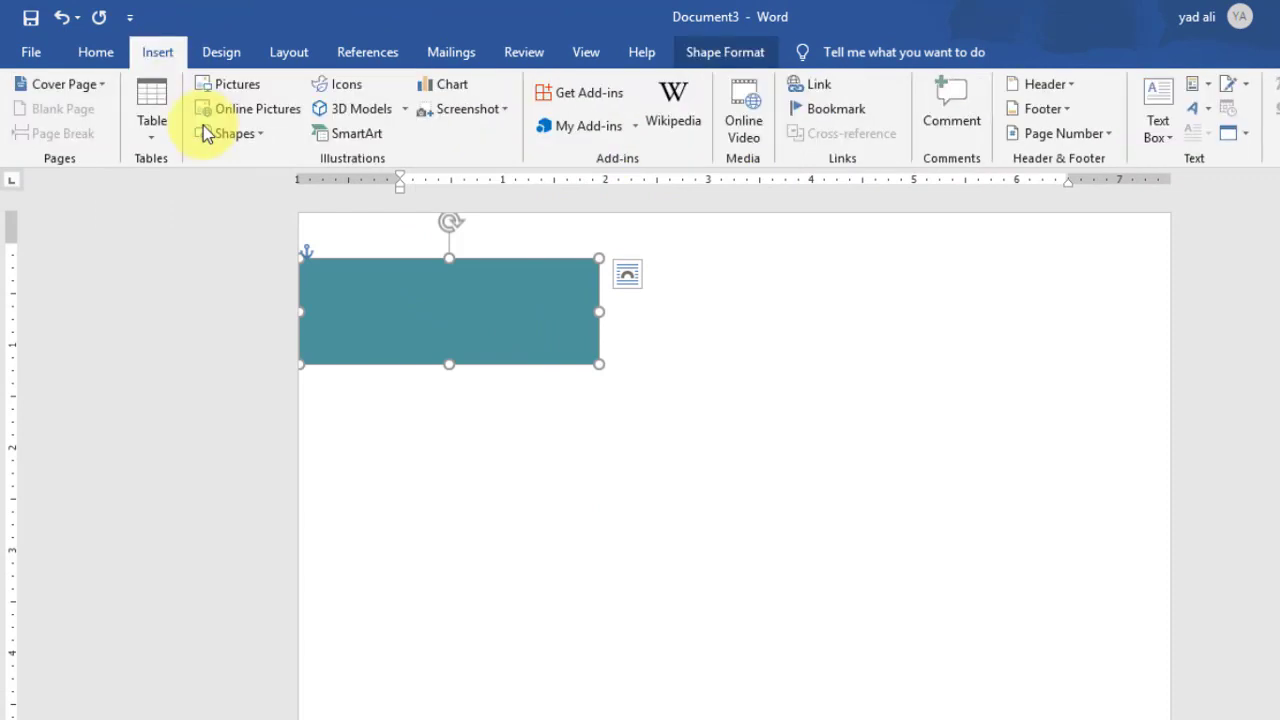
pyautogui.click(251, 133)
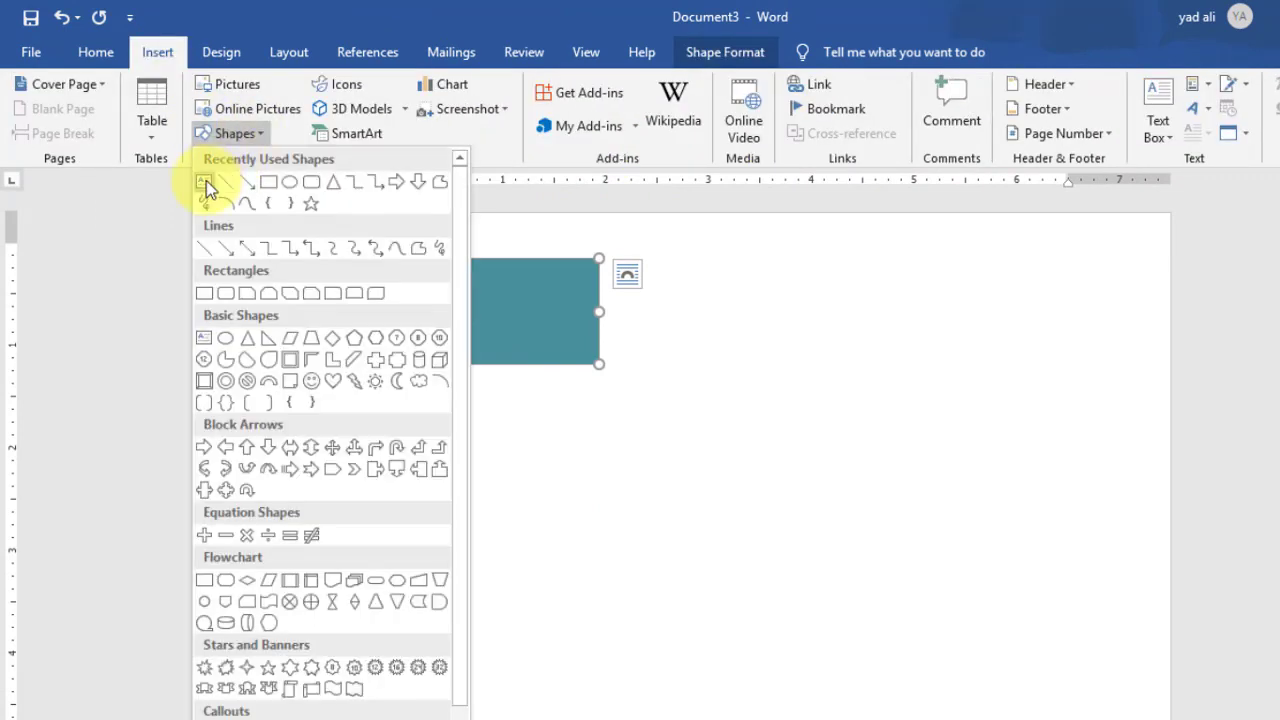
pyautogui.click(206, 180)
pyautogui.moveTo(384, 262); pyautogui.dragTo(583, 335)
pyautogui.moveTo(533, 268); pyautogui.dragTo(534, 261)
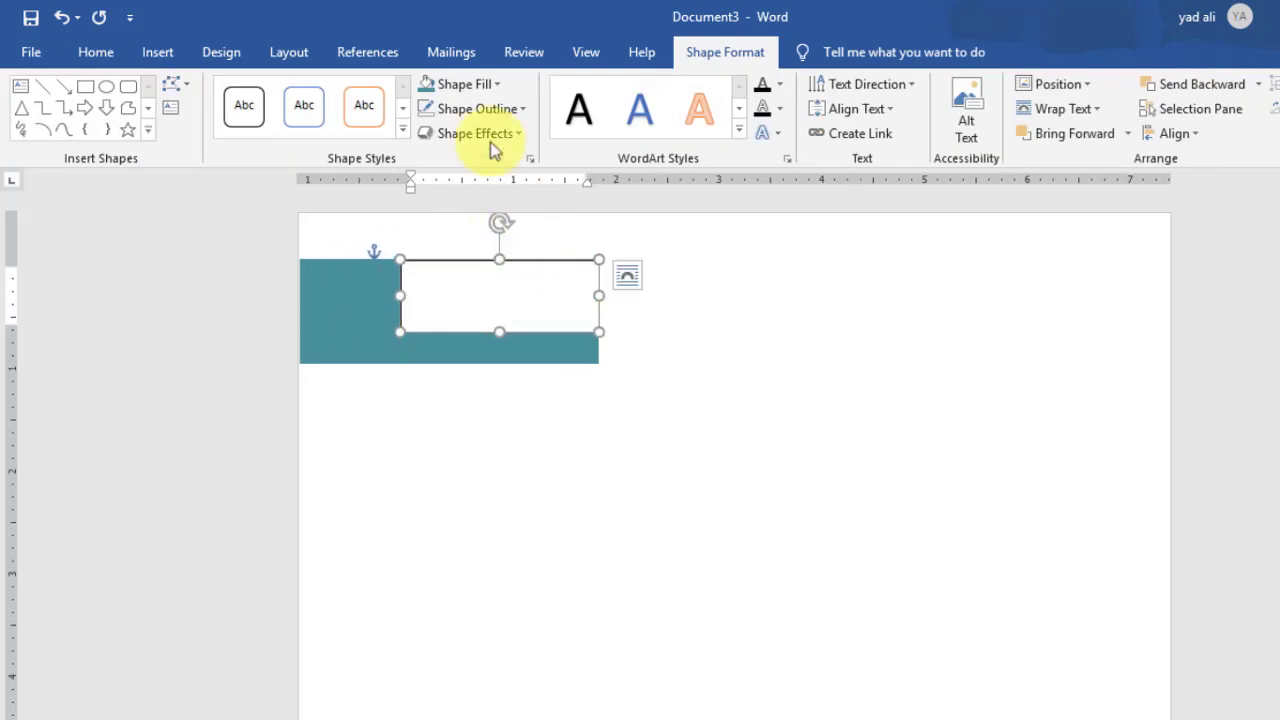
pyautogui.click(455, 84)
pyautogui.click(482, 314)
pyautogui.click(497, 113)
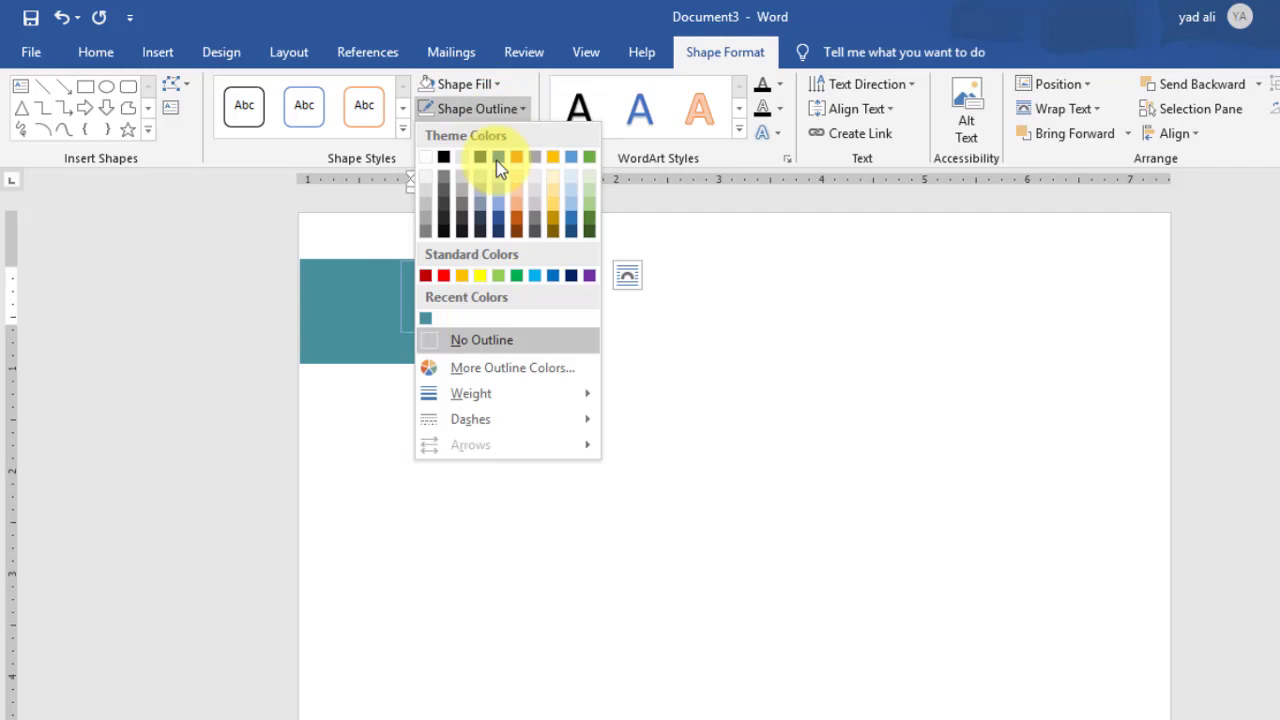
pyautogui.click(492, 338)
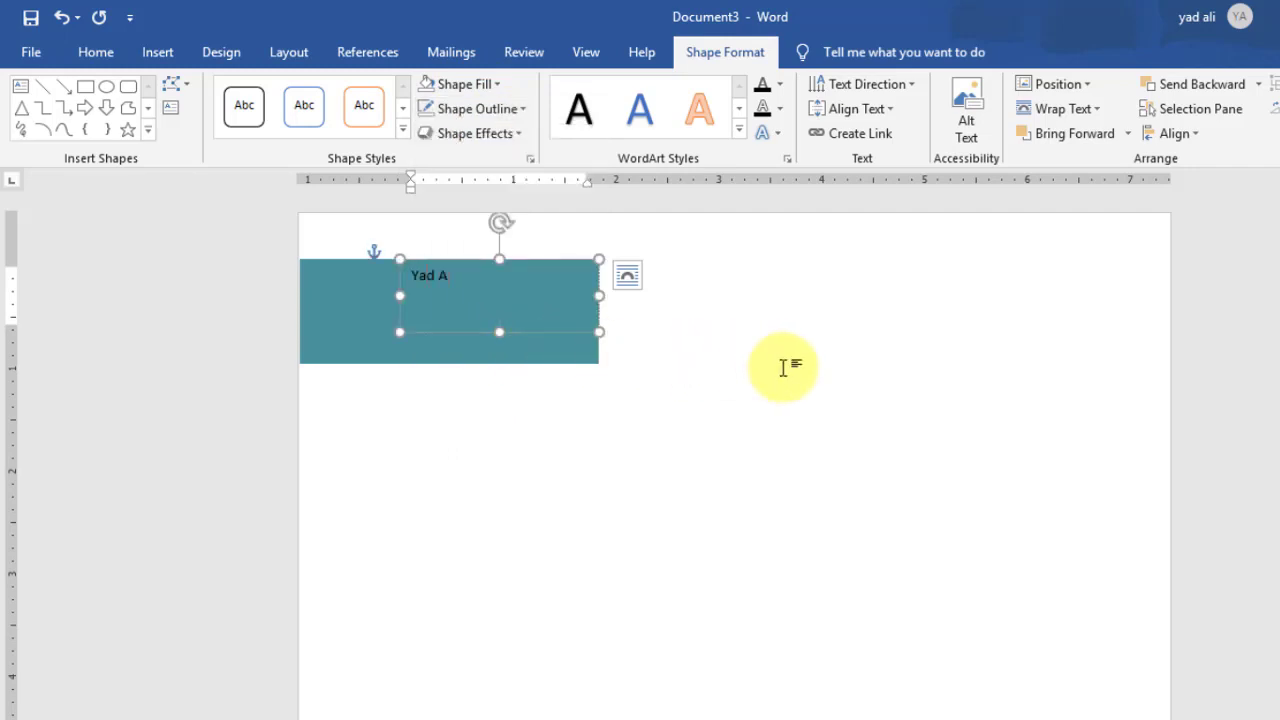
# Step: Make the name text 25 pt and white, then narrow the text box slightly
pyautogui.moveTo(474, 277); pyautogui.dragTo(400, 274)
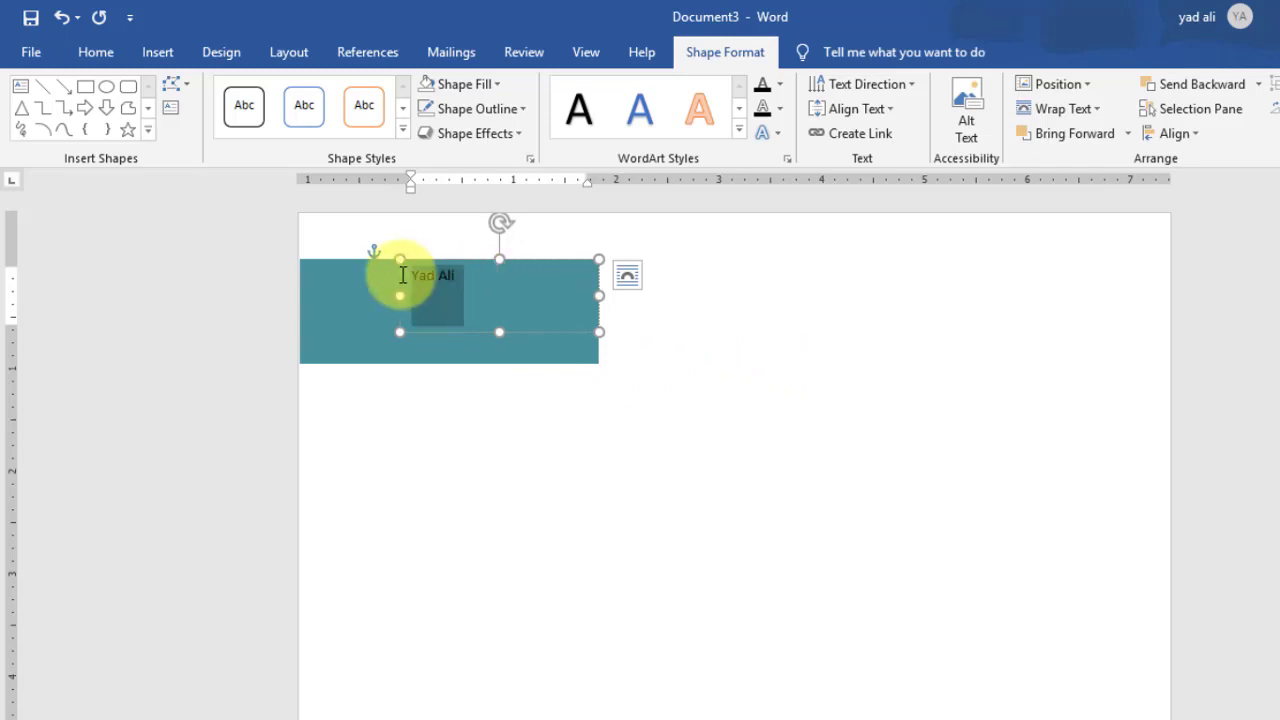
pyautogui.click(118, 54)
pyautogui.click(295, 92)
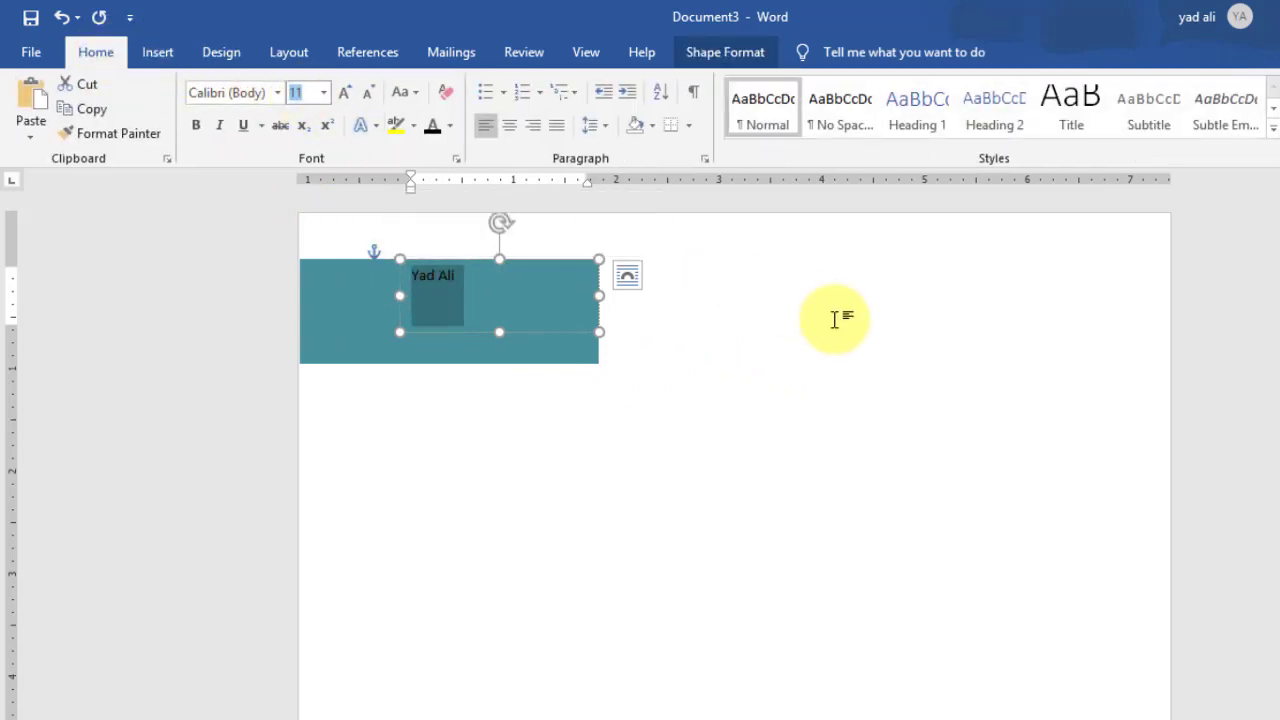
pyautogui.write('25')
pyautogui.press('Return')
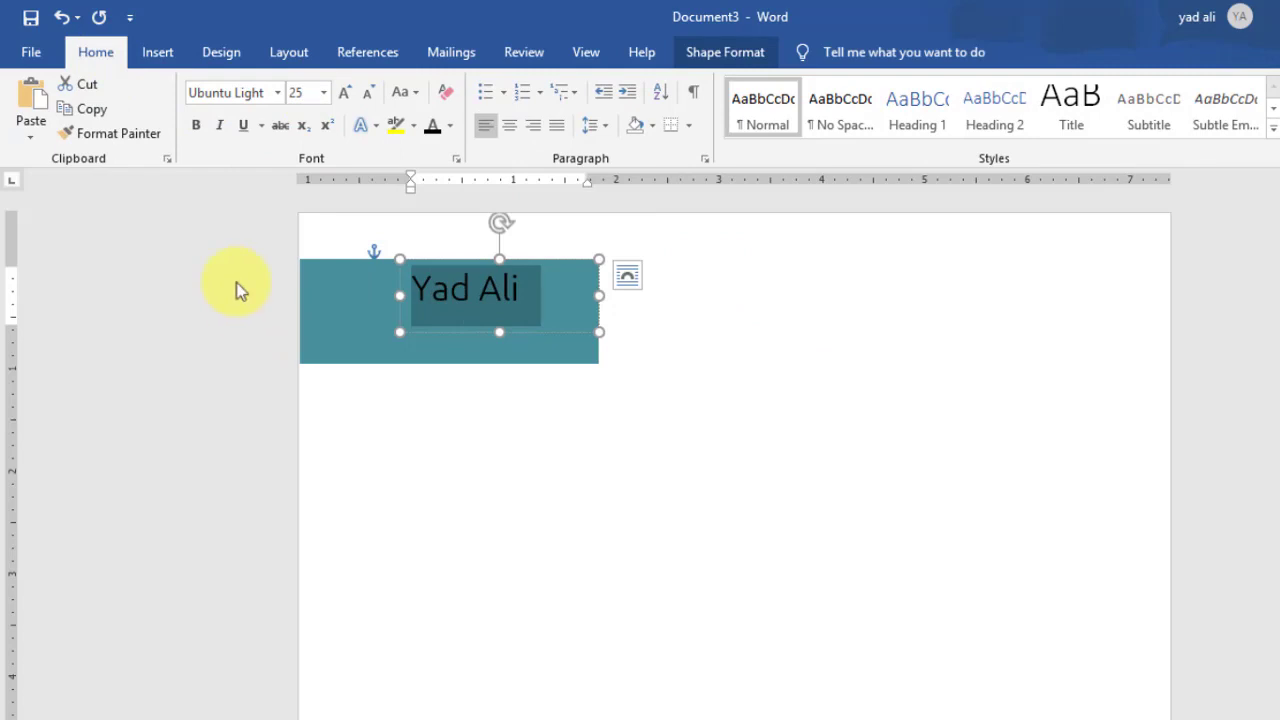
pyautogui.click(453, 130)
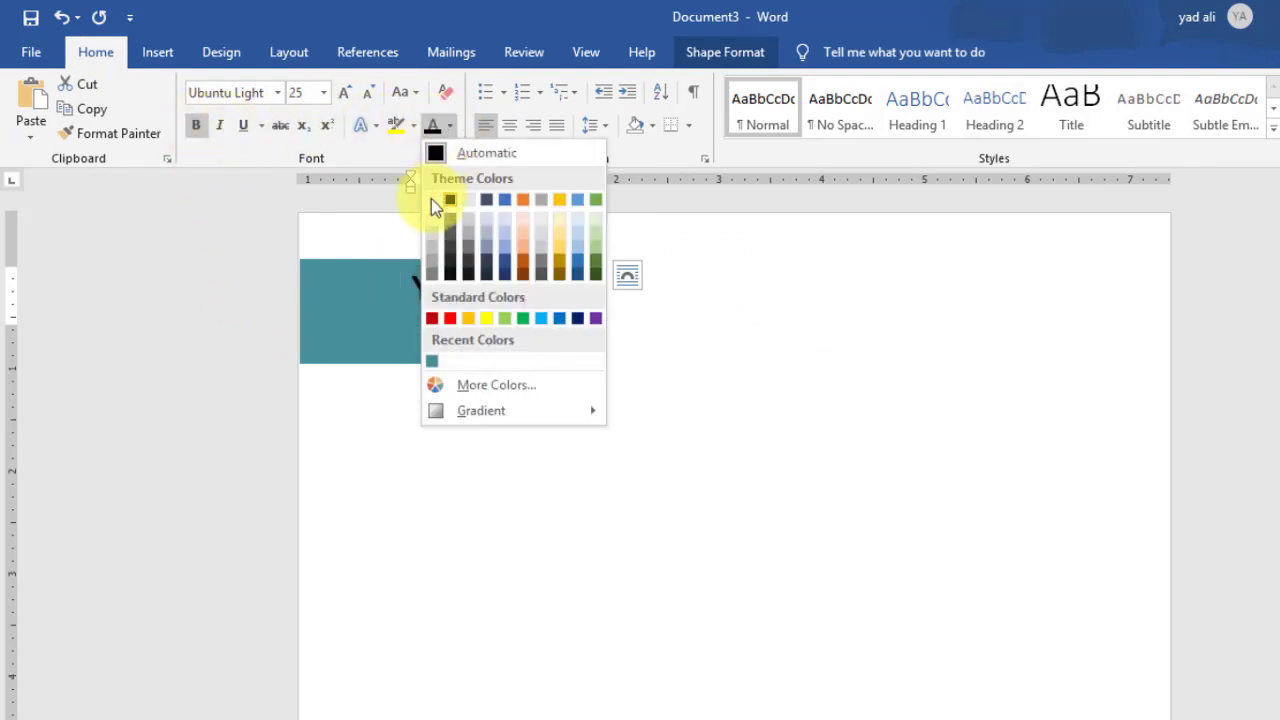
pyautogui.click(434, 200)
pyautogui.moveTo(599, 295); pyautogui.dragTo(478, 311)
pyautogui.click(664, 383)
pyautogui.click(700, 351)
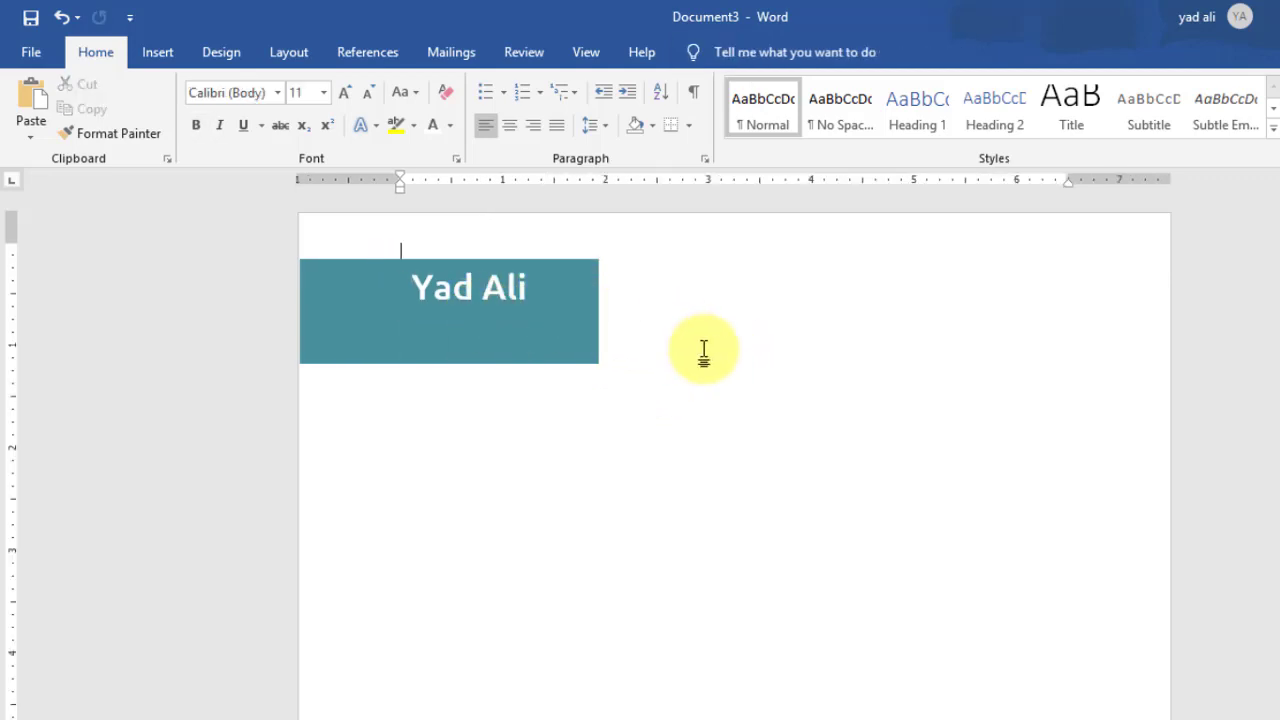
# Step: Add a text box below the name reading 'Business Development Manager'
pyautogui.click(157, 52)
pyautogui.click(235, 133)
pyautogui.click(204, 181)
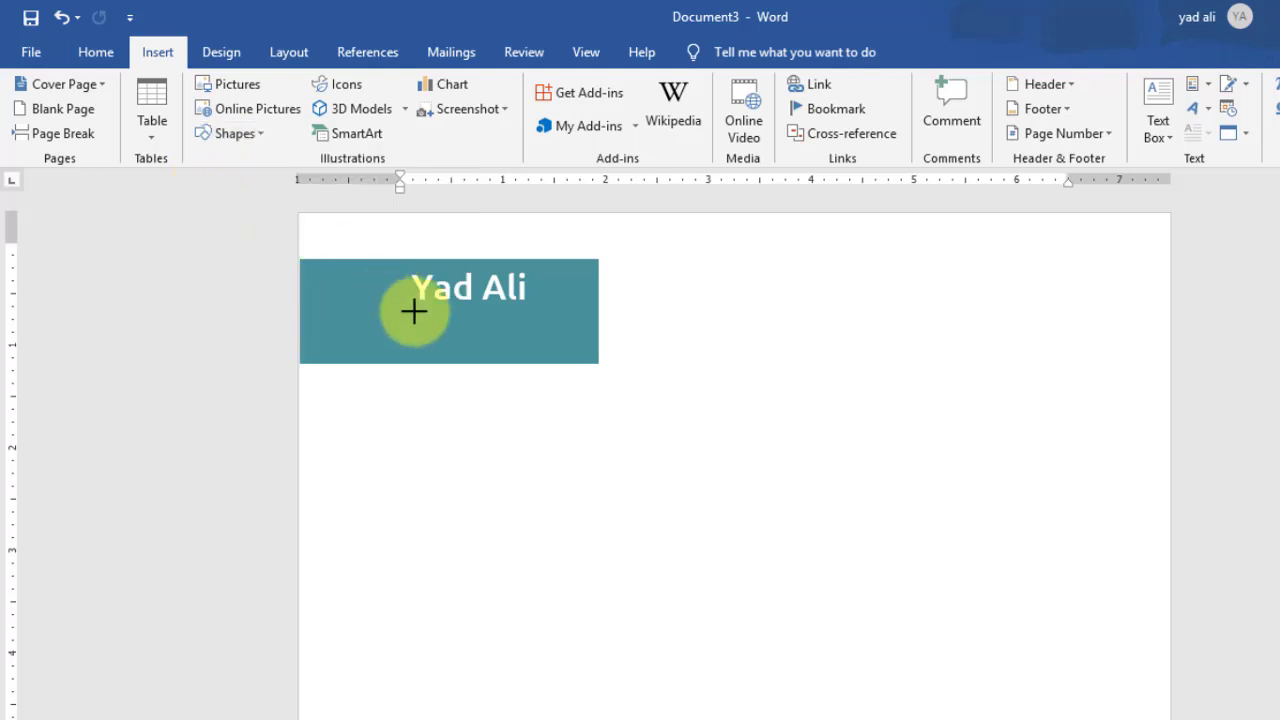
pyautogui.moveTo(413, 311); pyautogui.dragTo(593, 356)
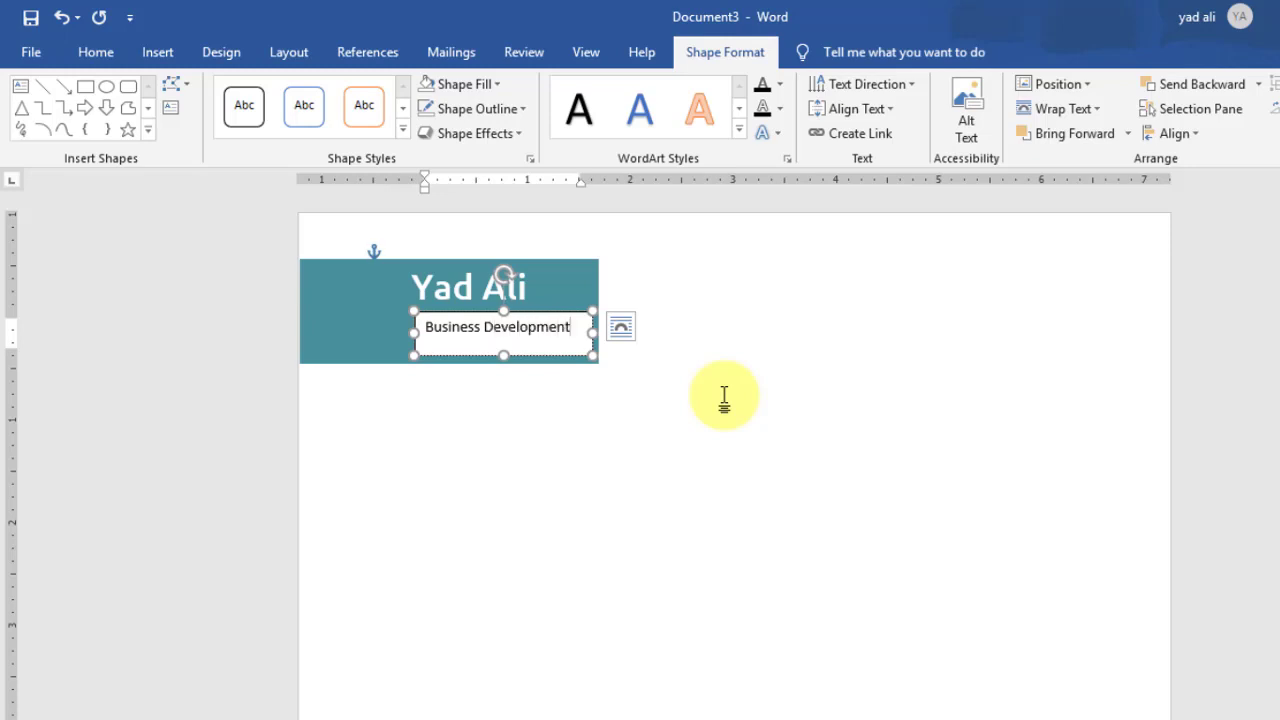
pyautogui.write('Business Development Manager')
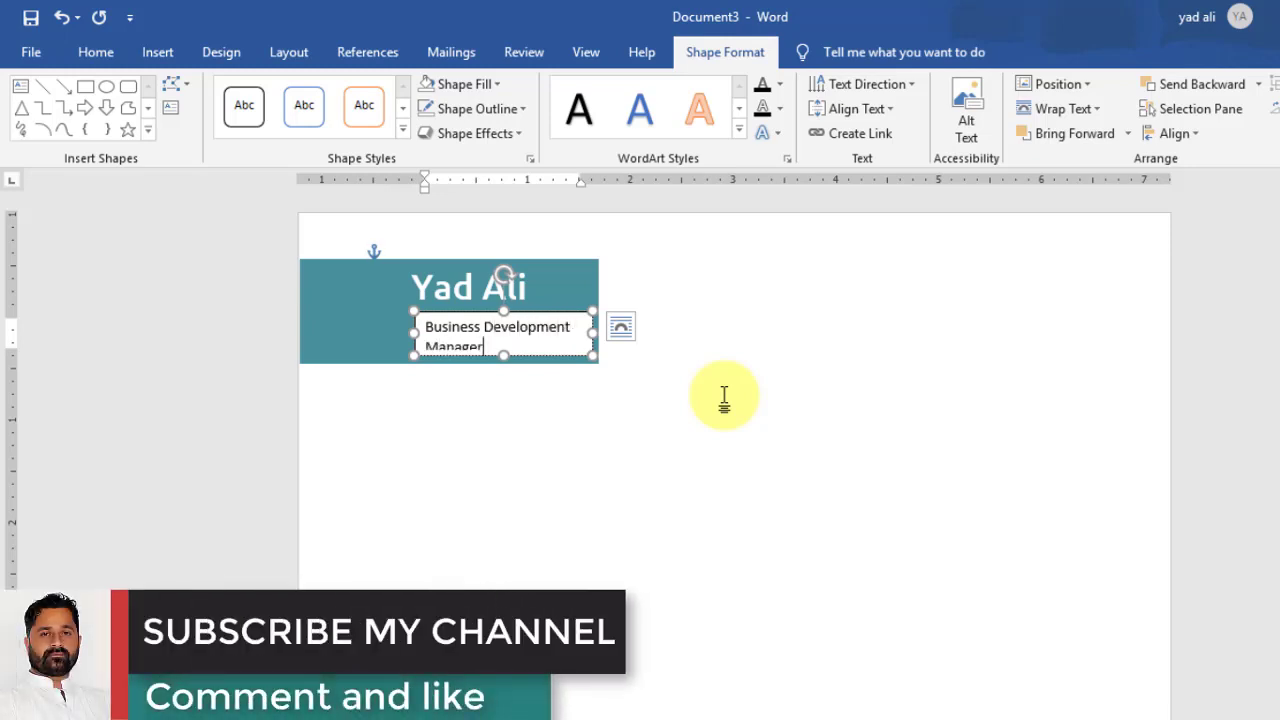
pyautogui.moveTo(503, 356); pyautogui.dragTo(503, 364)
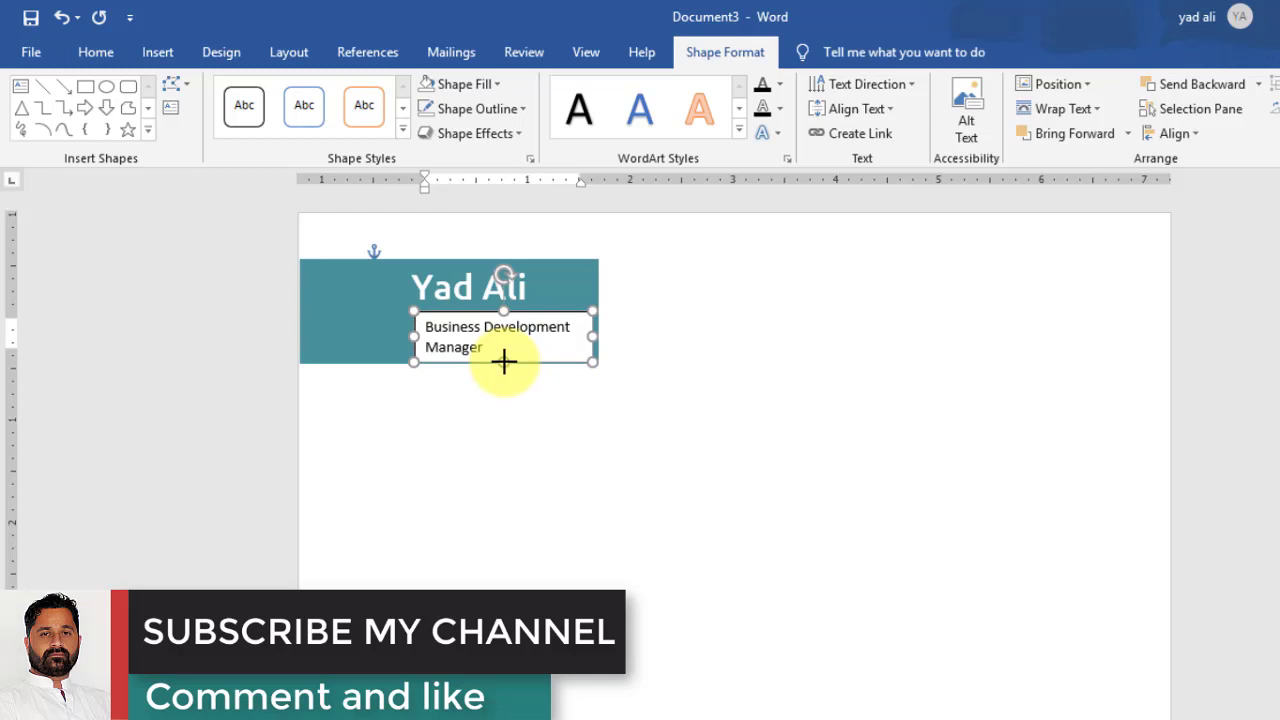
# Step: Give the job-title box no fill and no outline, make its text white, and nudge it into place
pyautogui.click(485, 84)
pyautogui.click(484, 309)
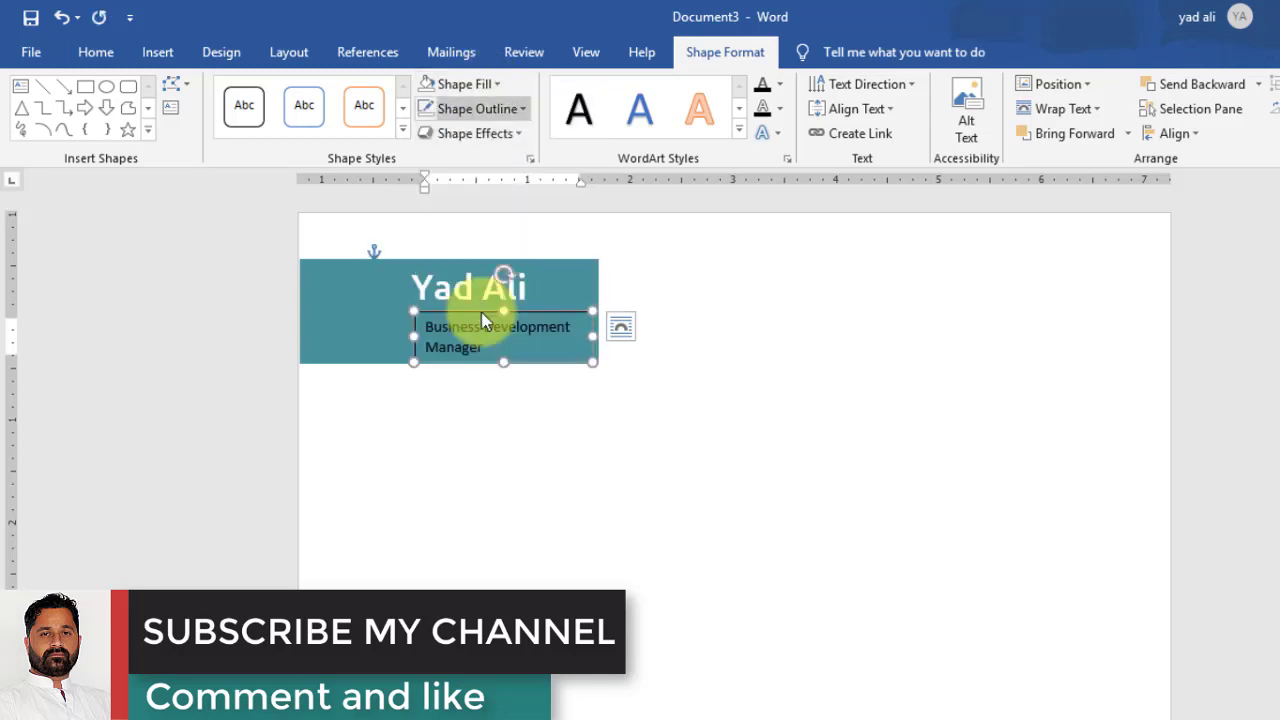
pyautogui.click(470, 109)
pyautogui.click(514, 340)
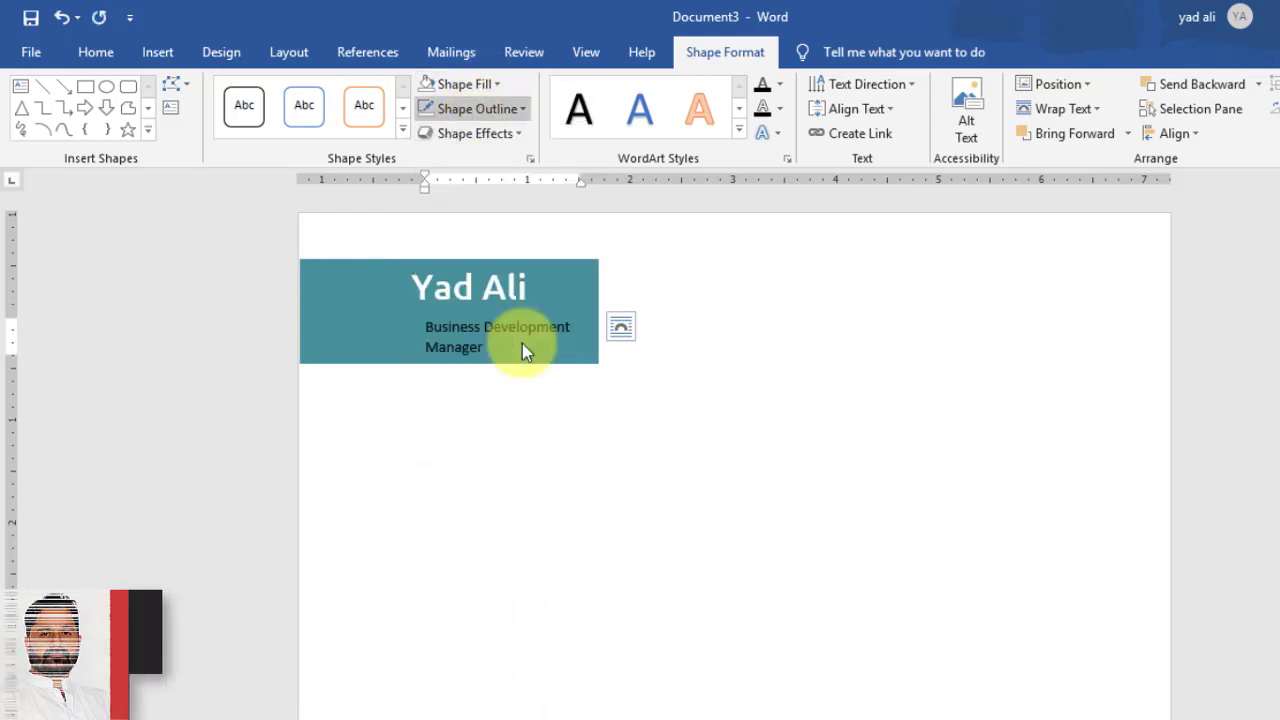
pyautogui.click(95, 52)
pyautogui.click(433, 124)
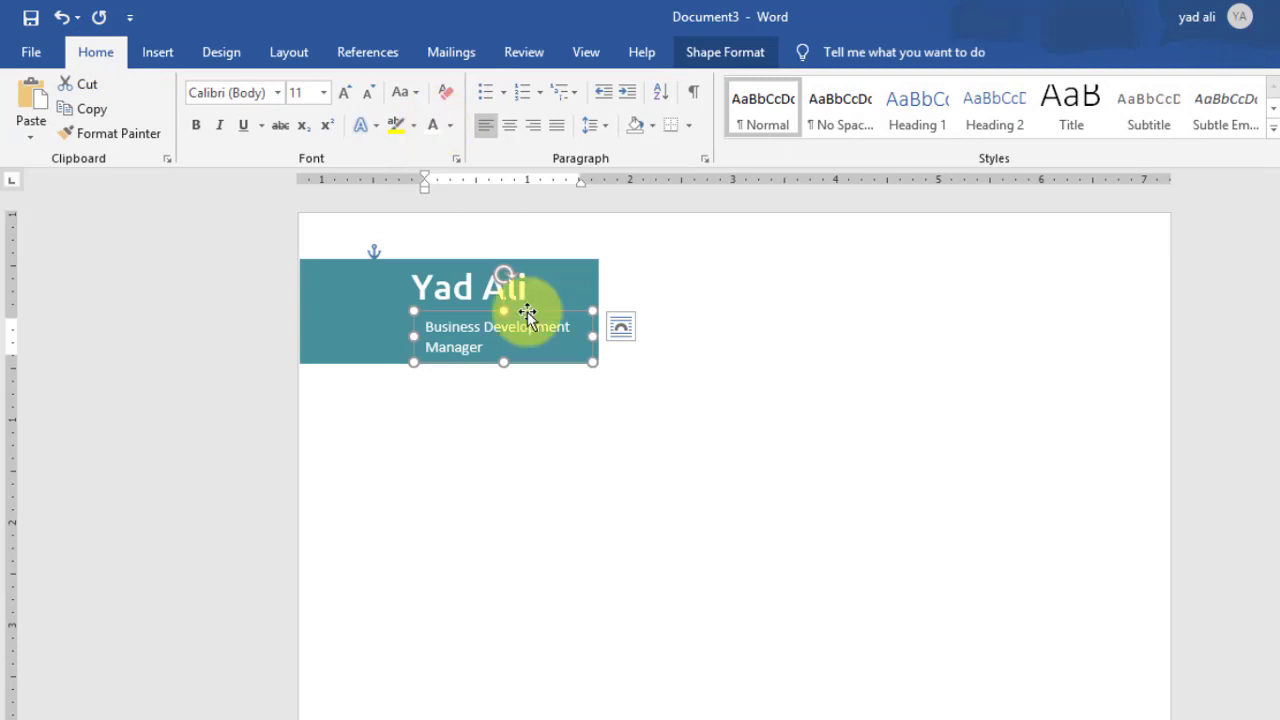
pyautogui.moveTo(527, 313); pyautogui.dragTo(521, 304)
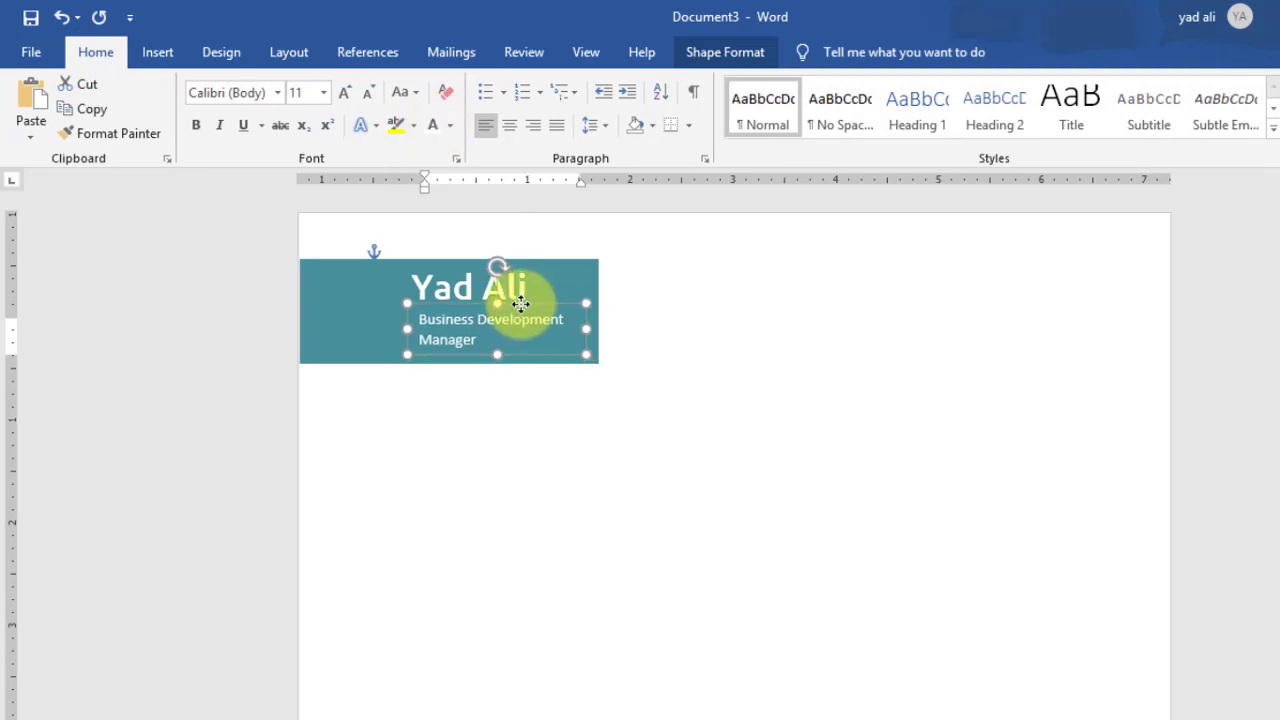
pyautogui.click(676, 386)
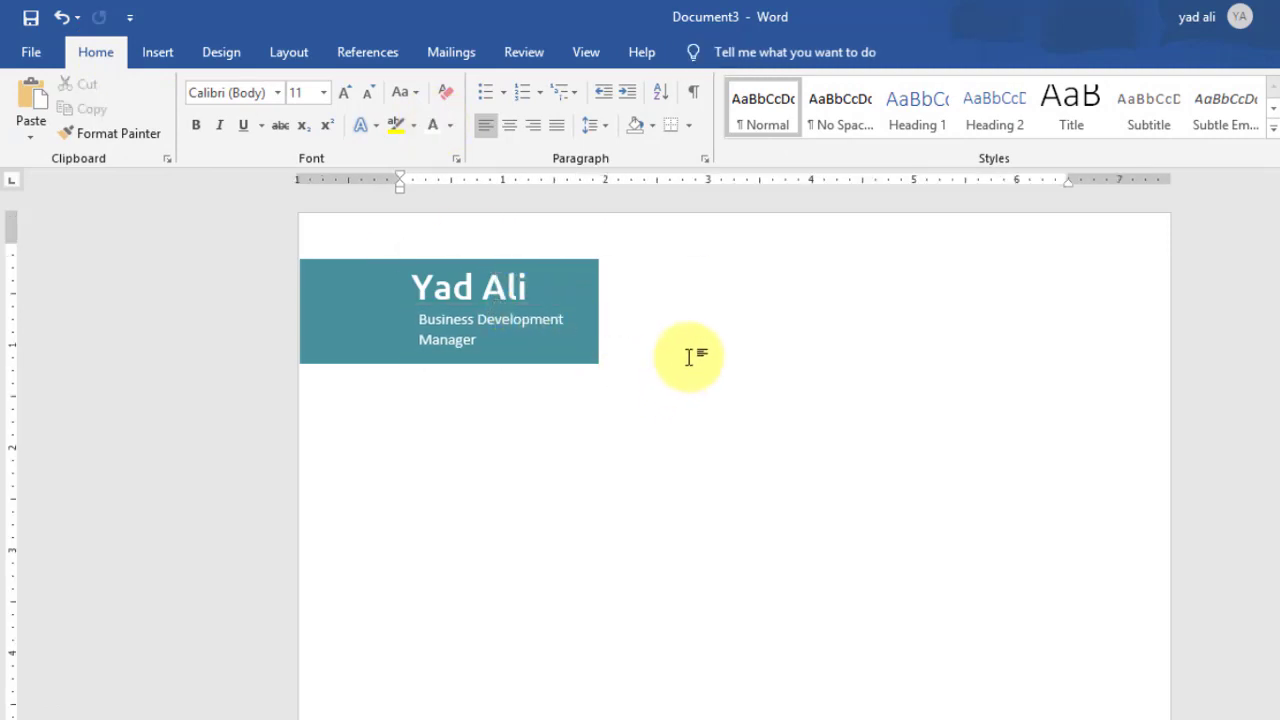
# Step: Narrow the teal name block slightly from its right side
pyautogui.click(577, 311)
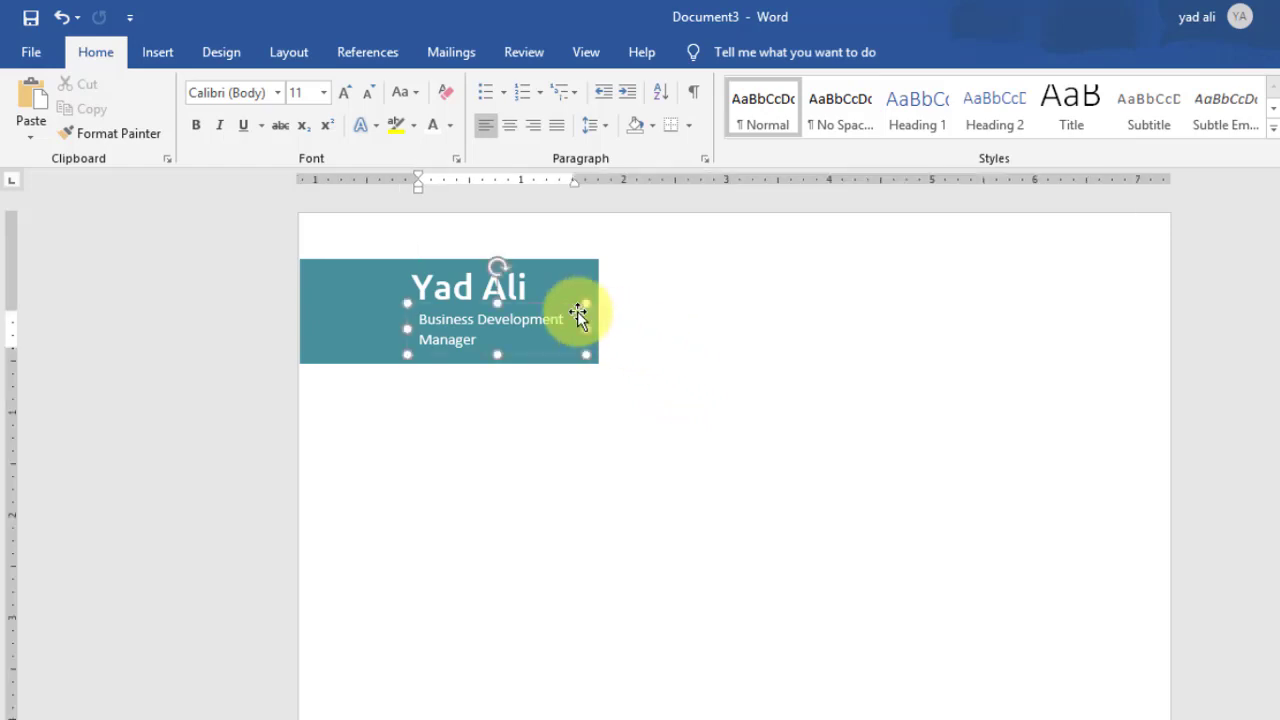
pyautogui.click(588, 280)
pyautogui.moveTo(599, 311); pyautogui.dragTo(586, 312)
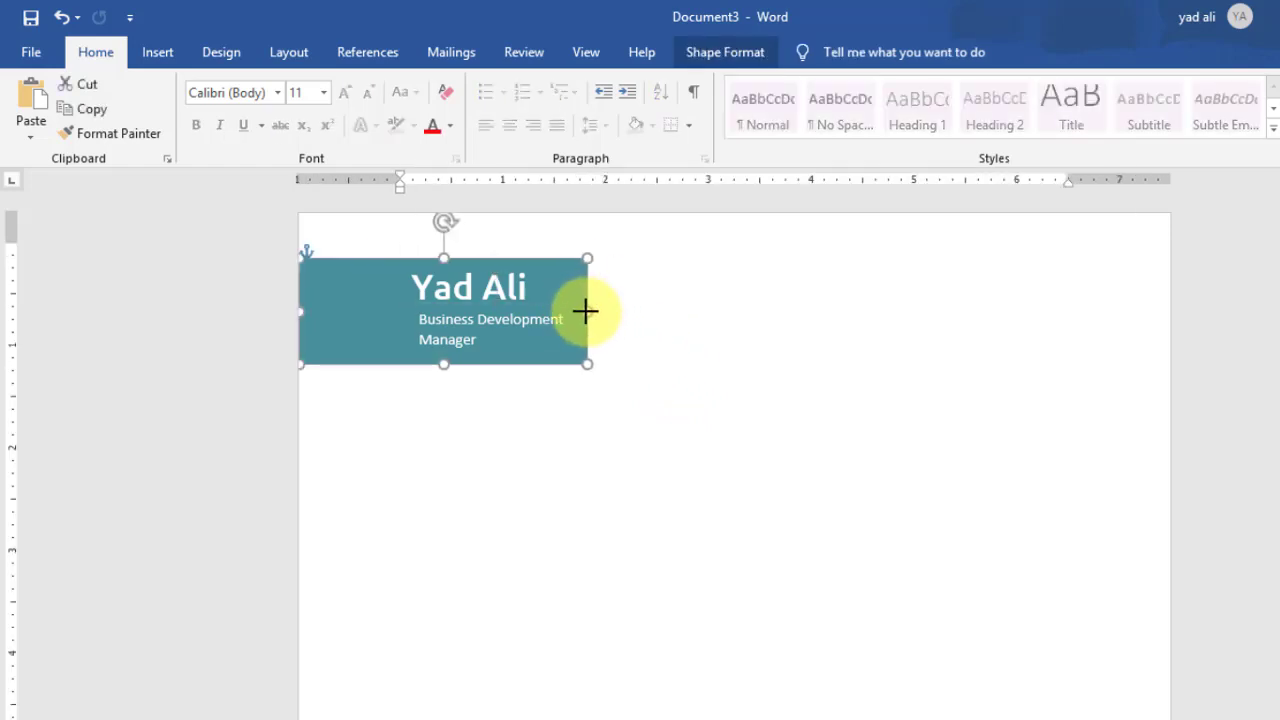
pyautogui.click(820, 418)
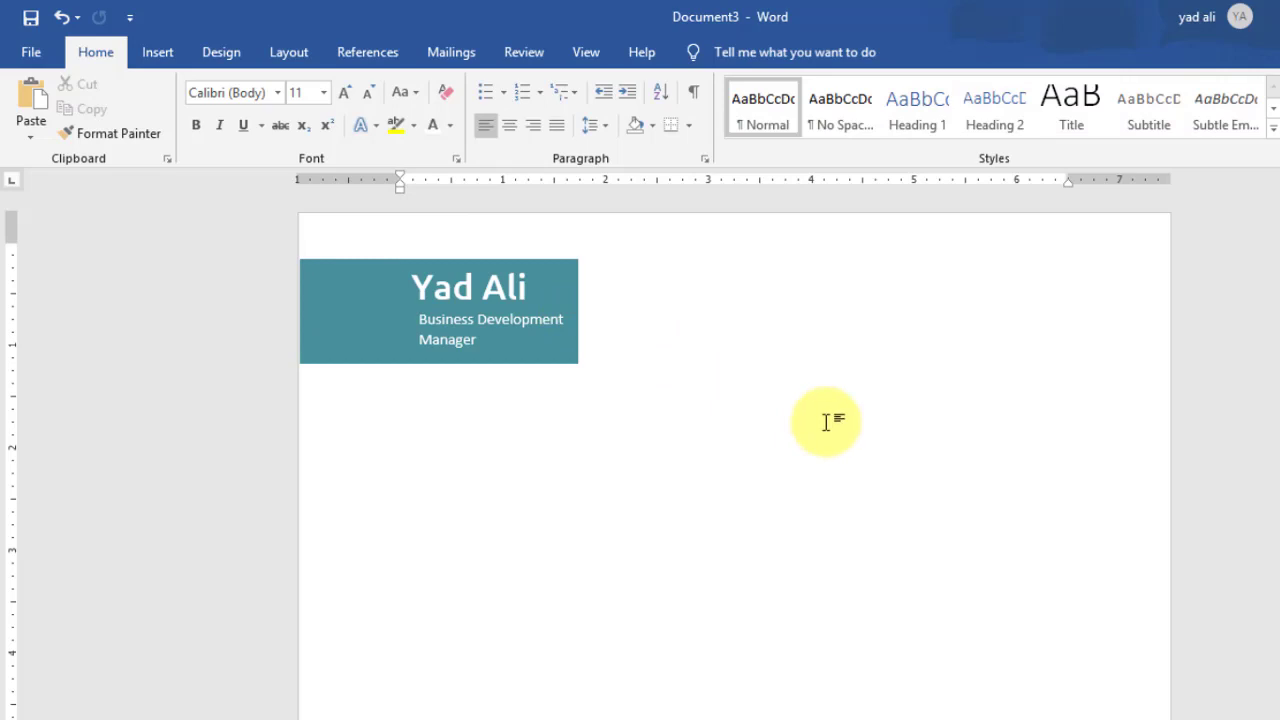
# Step: Draw a text box at the page's top right for the centred e-mail address
pyautogui.click(158, 54)
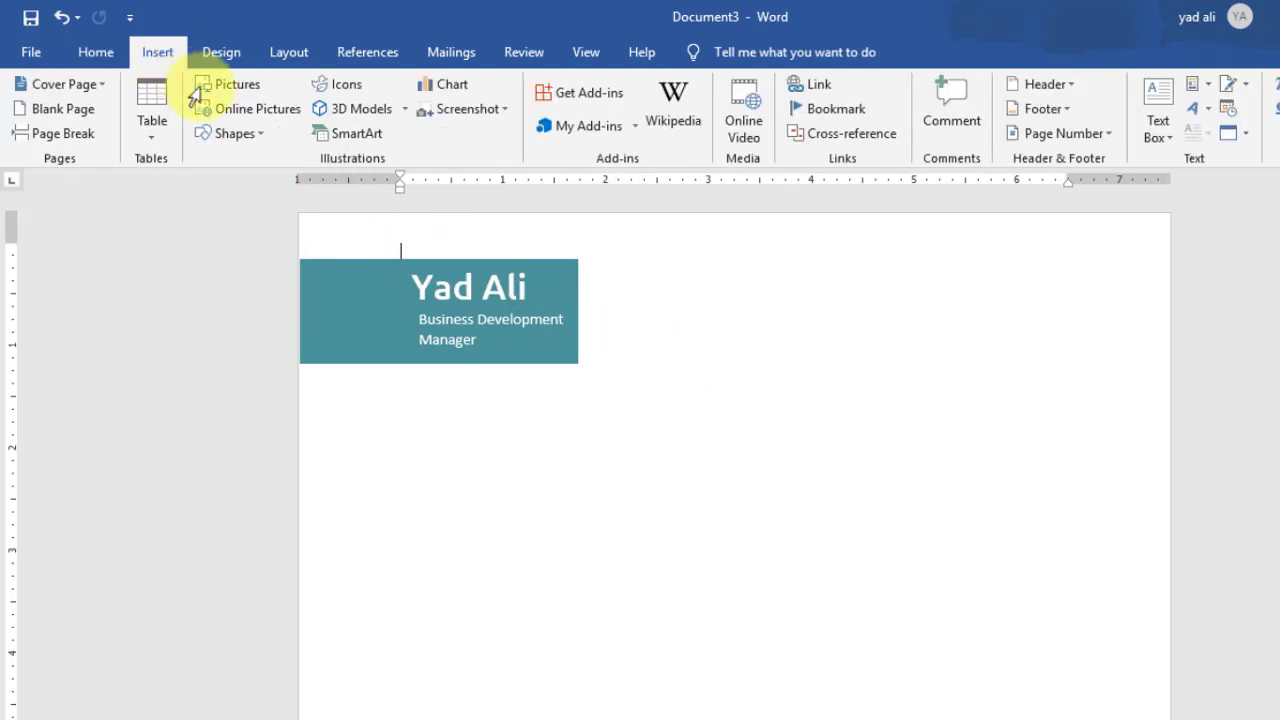
pyautogui.click(262, 135)
pyautogui.click(207, 178)
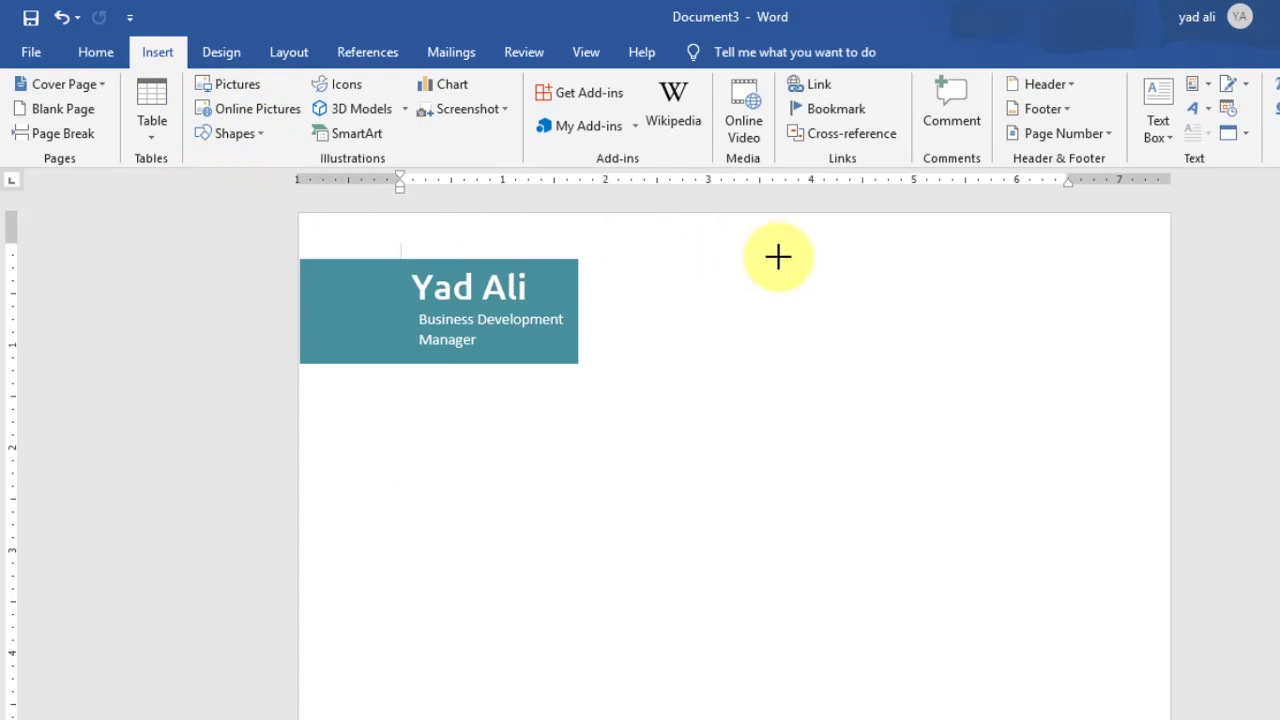
pyautogui.moveTo(779, 257); pyautogui.dragTo(1037, 297)
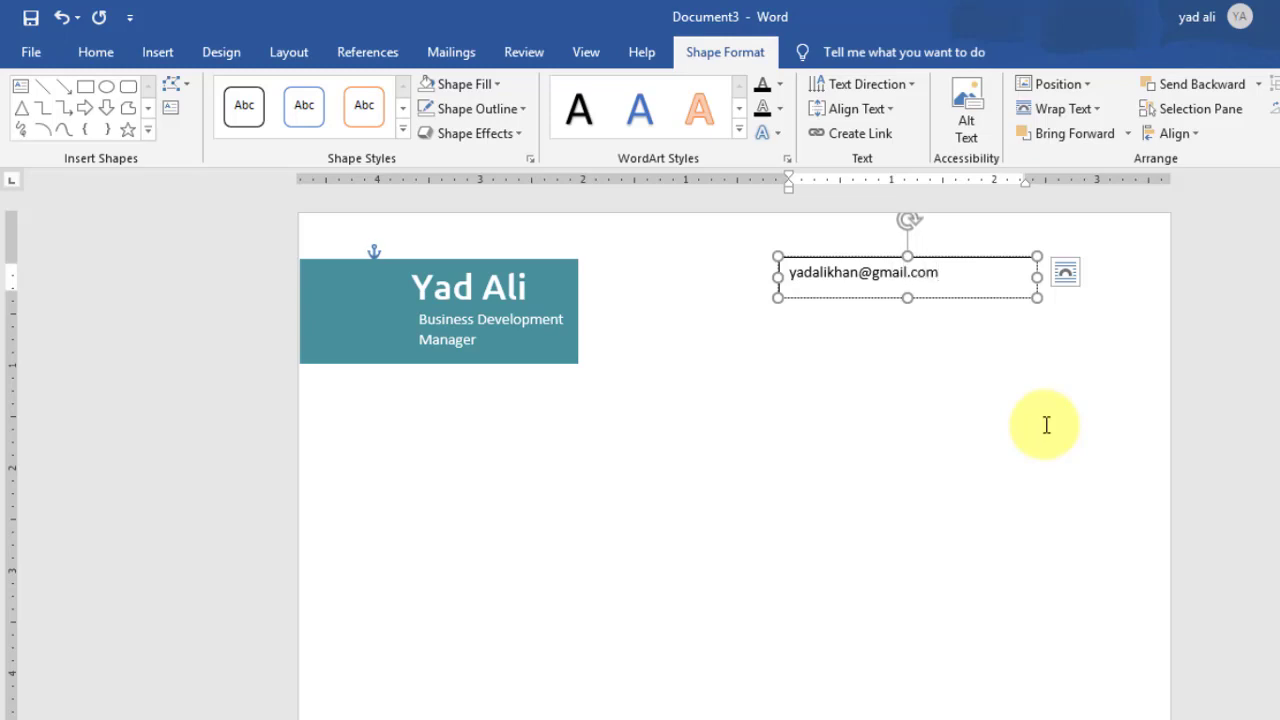
pyautogui.moveTo(1037, 277); pyautogui.dragTo(968, 276)
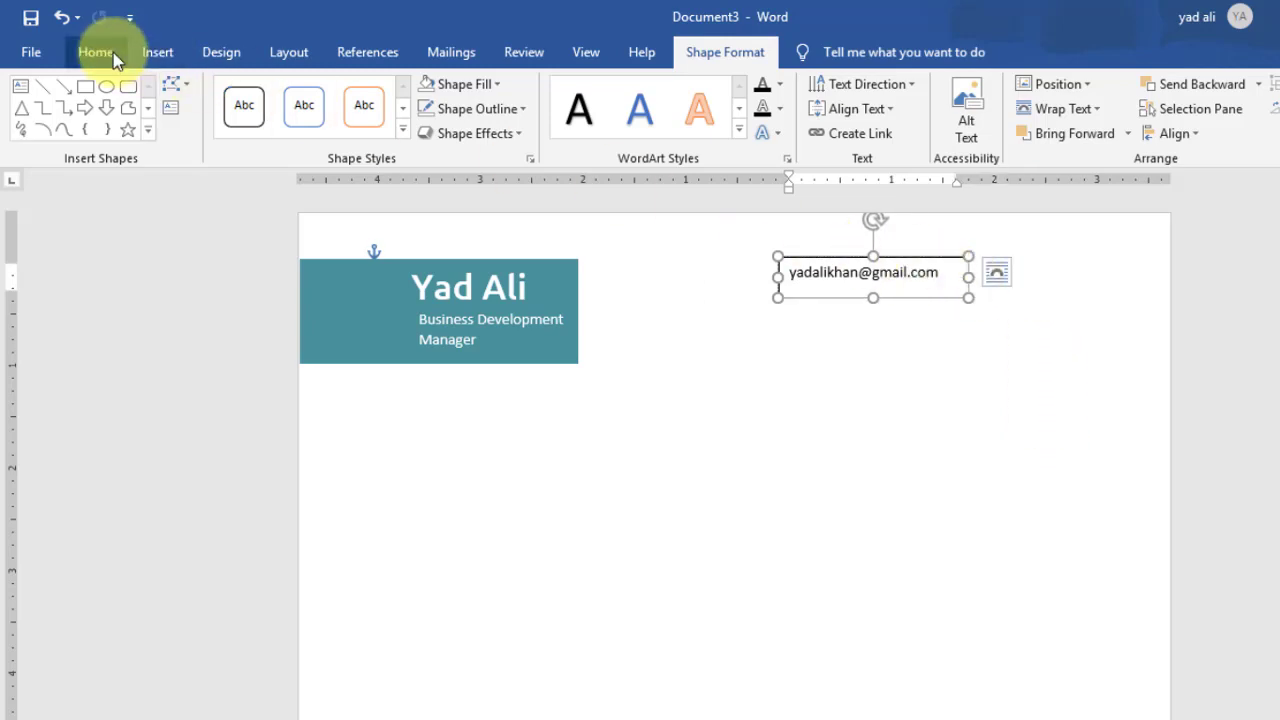
pyautogui.click(96, 52)
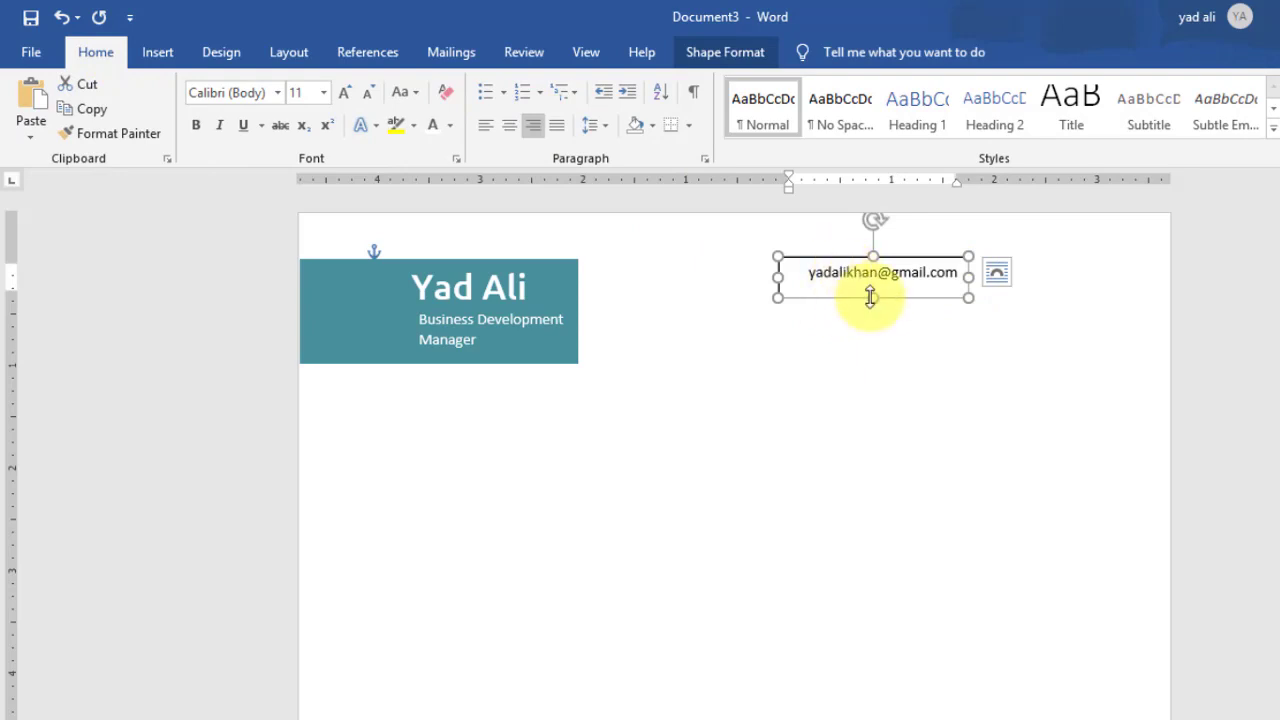
pyautogui.click(934, 380)
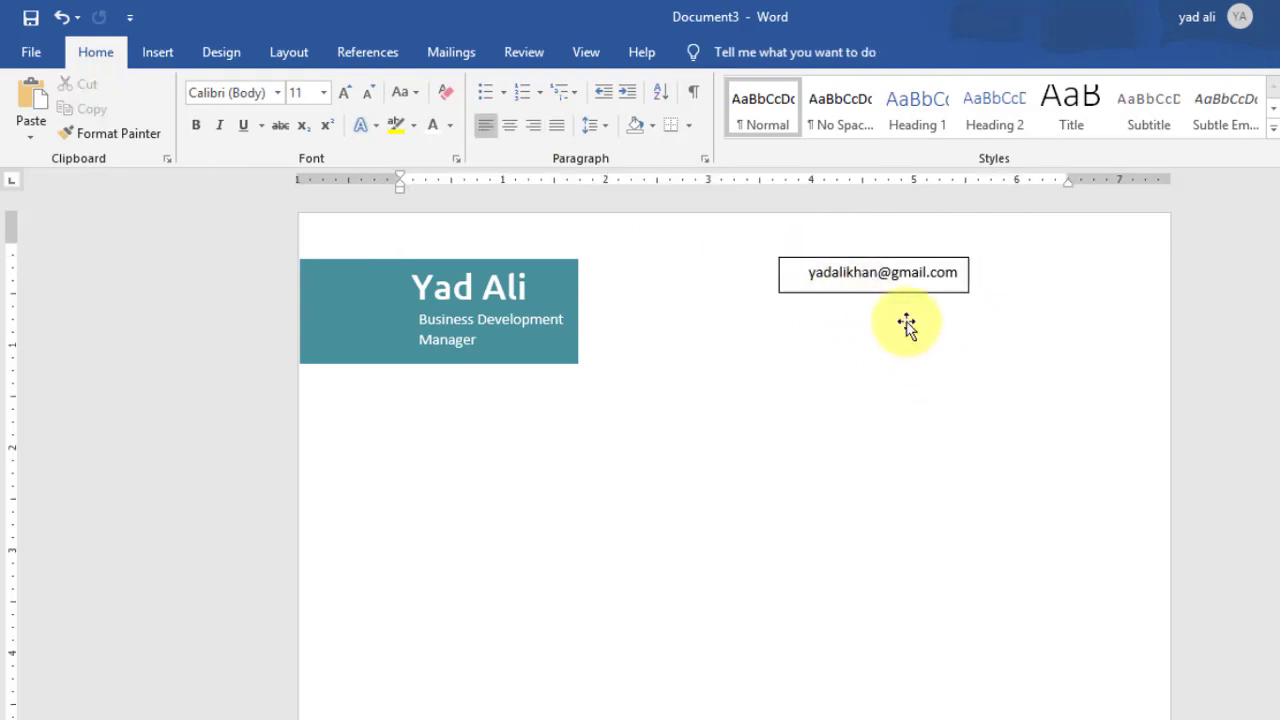
# Step: Remove the fill and border from the e-mail text box
pyautogui.click(877, 264)
pyautogui.click(716, 54)
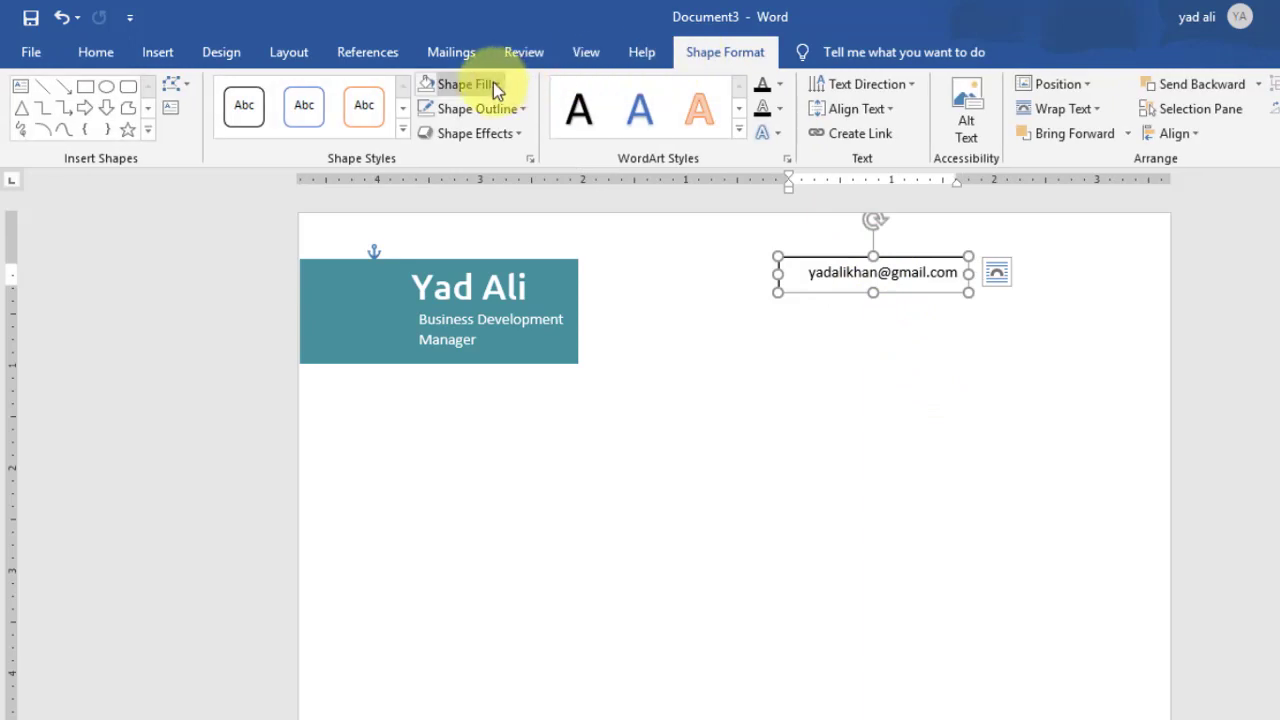
pyautogui.click(493, 84)
pyautogui.click(490, 318)
pyautogui.click(478, 108)
pyautogui.click(495, 326)
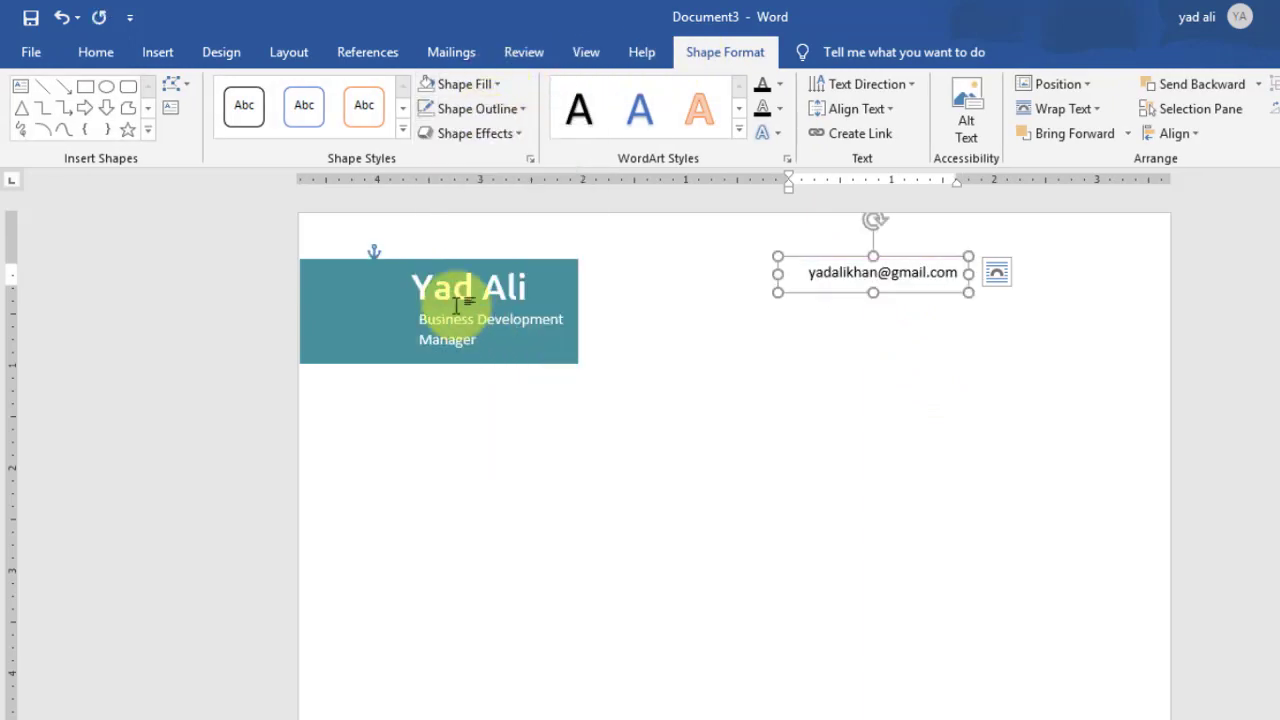
pyautogui.click(157, 52)
pyautogui.click(230, 133)
pyautogui.click(200, 184)
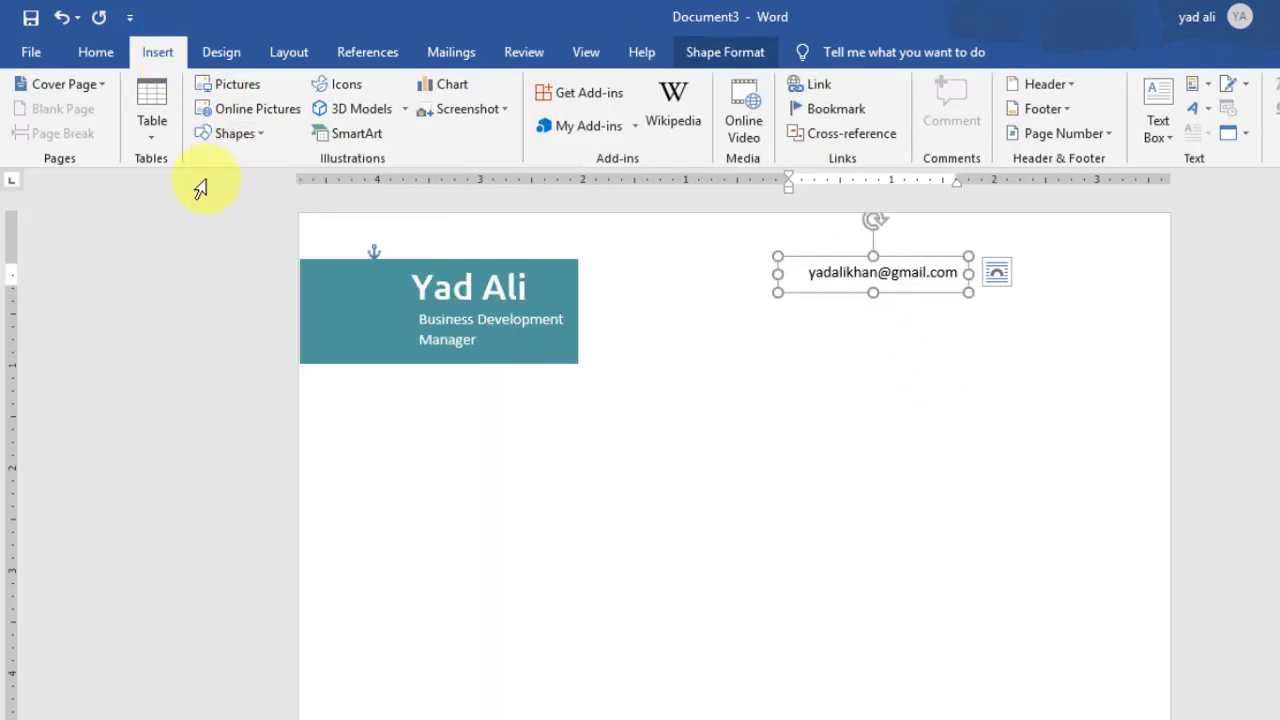
# Step: Draw a small box beside the e-mail and insert the FontAwesome envelope symbol into it
pyautogui.moveTo(976, 256)
pyautogui.mouseDown()
pyautogui.moveTo(992, 287)
pyautogui.moveTo(1027, 293)
pyautogui.mouseUp()
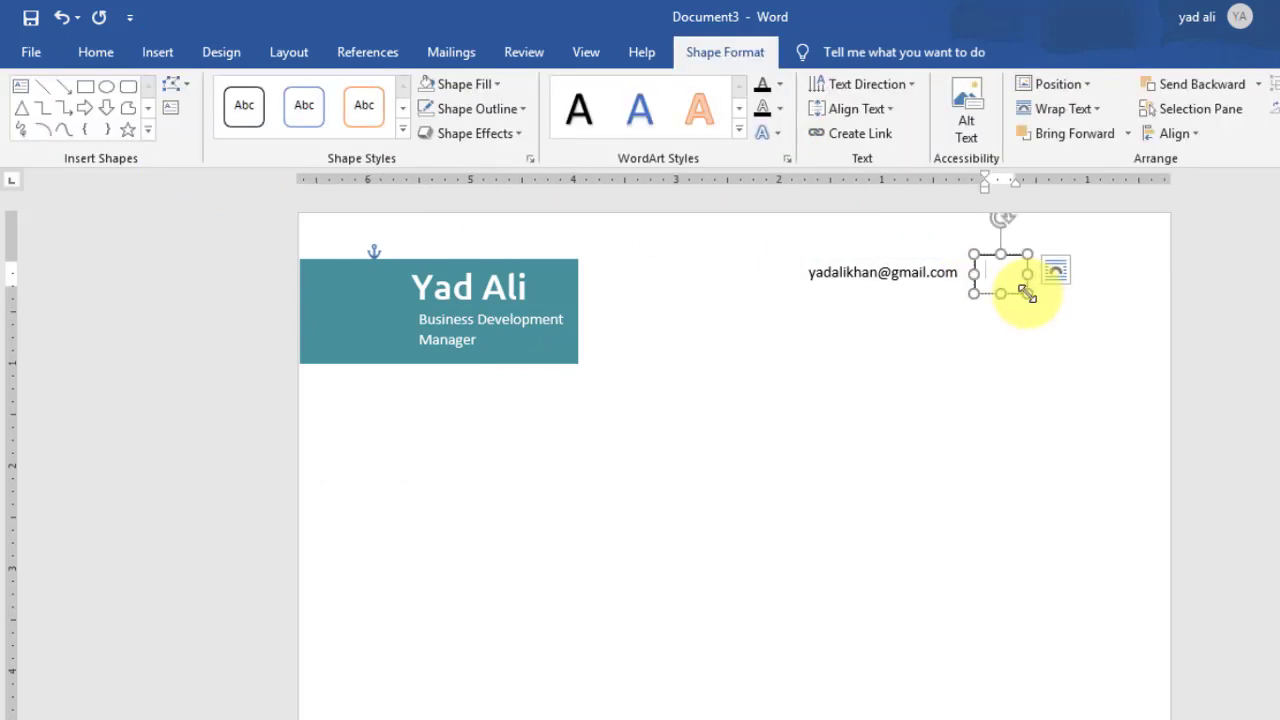
pyautogui.click(157, 52)
pyautogui.click(1232, 100)
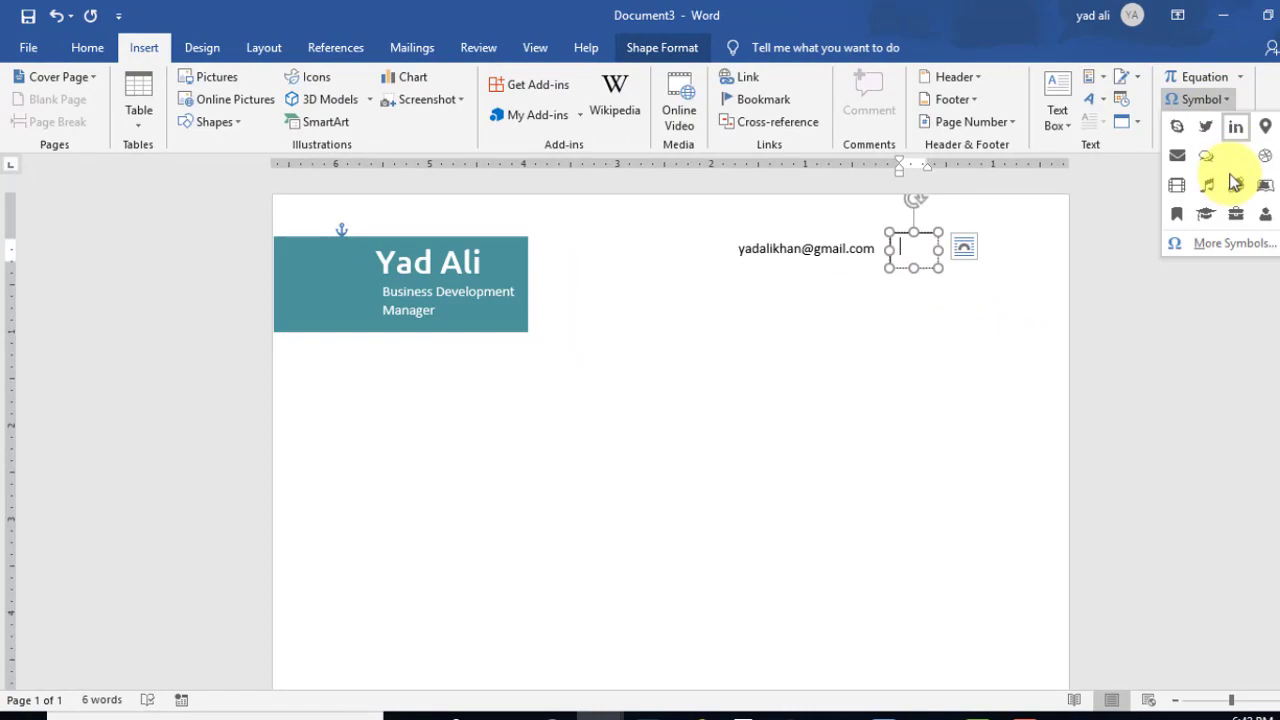
pyautogui.click(1233, 242)
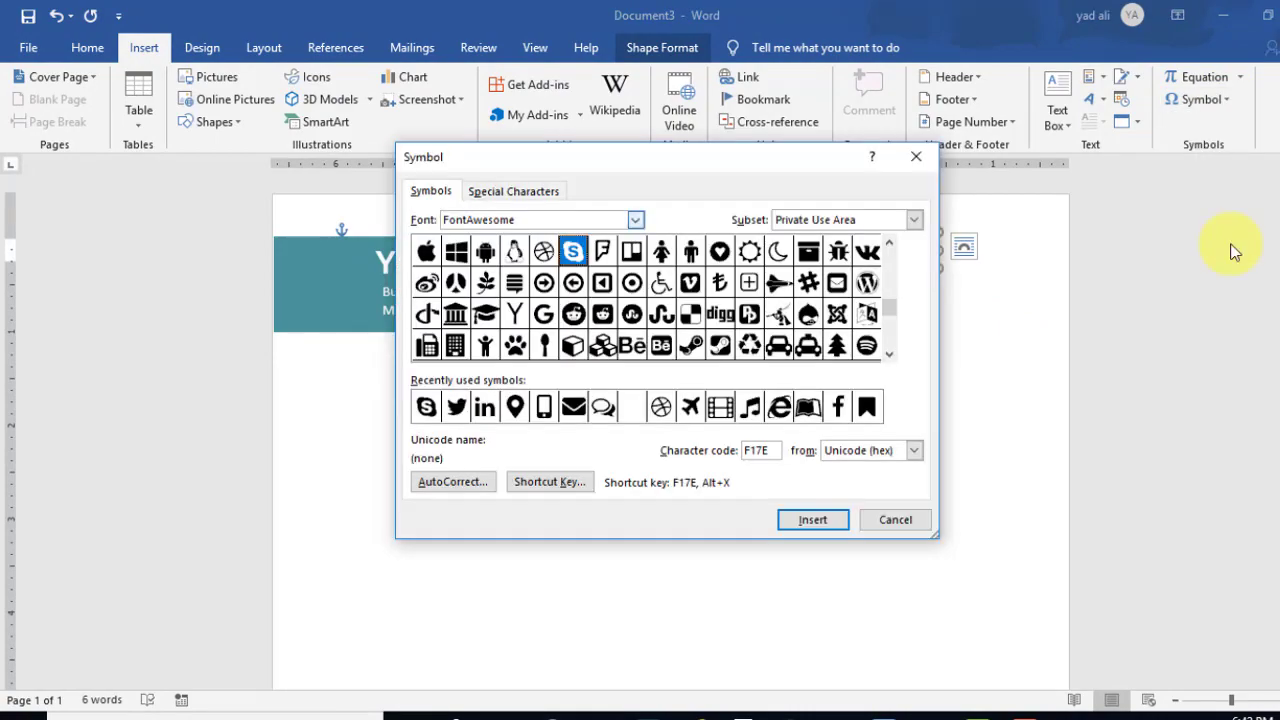
pyautogui.doubleClick(480, 220)
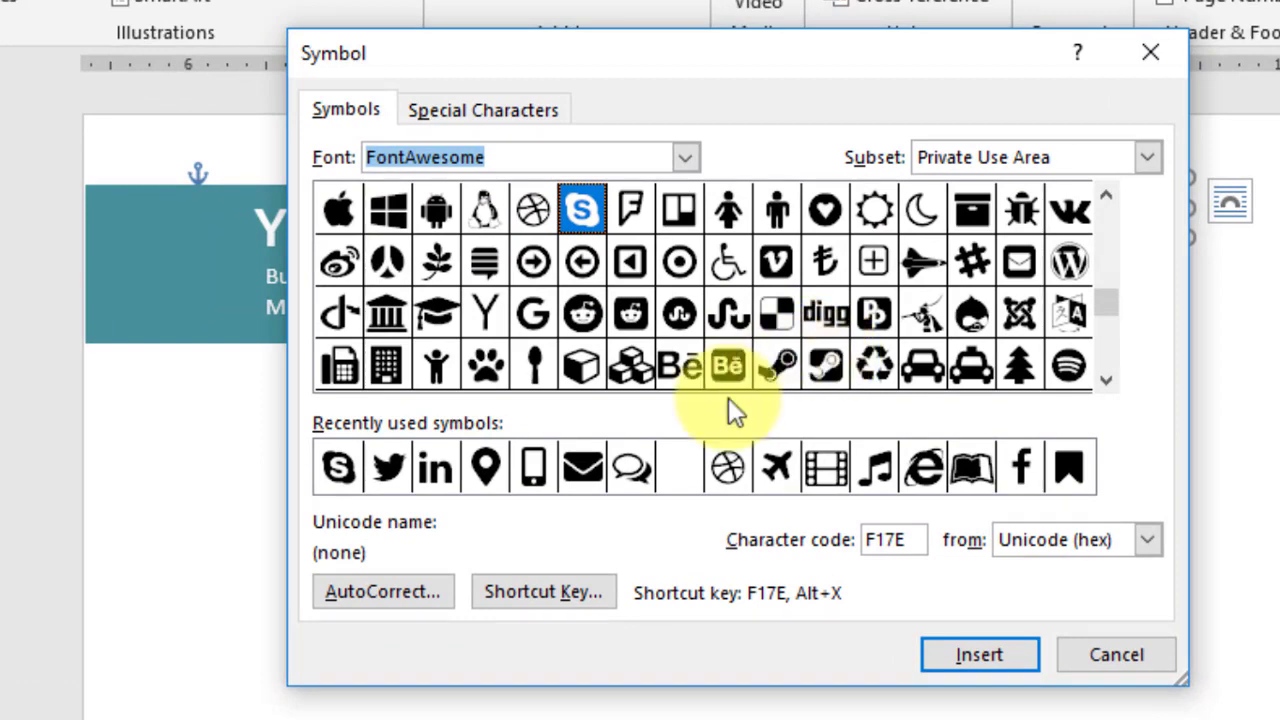
pyautogui.click(584, 467)
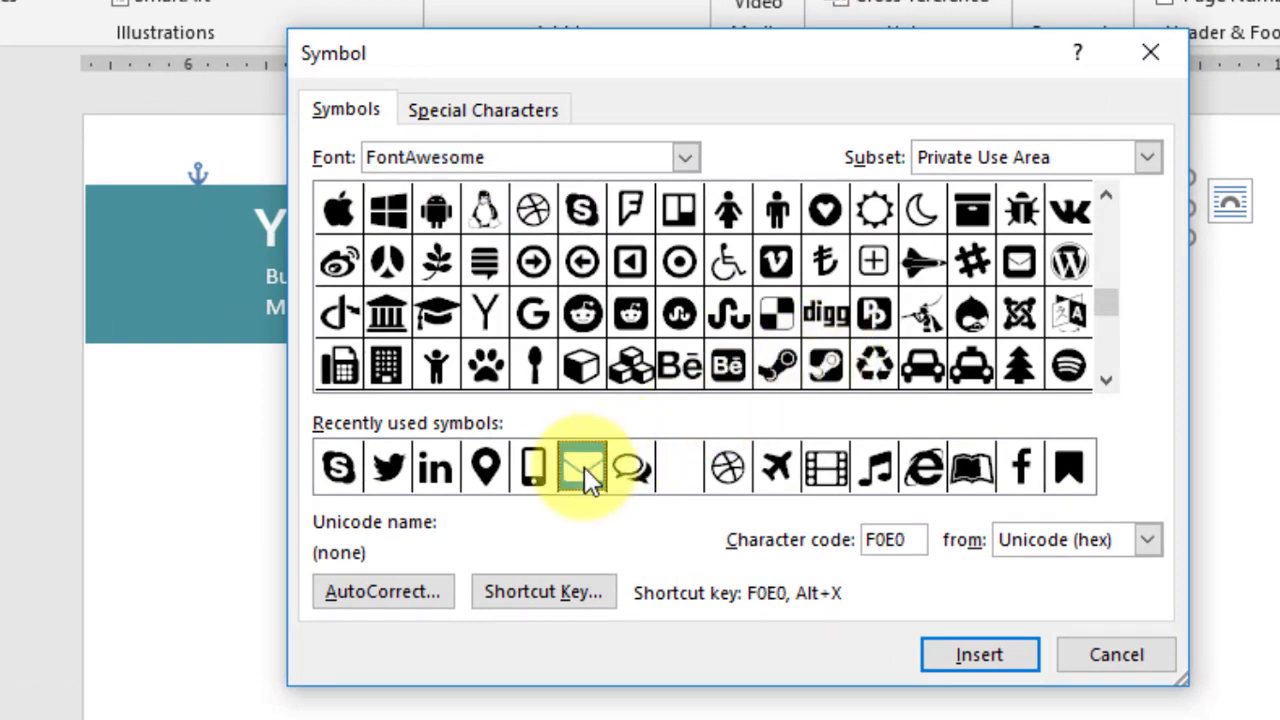
pyautogui.click(955, 655)
pyautogui.click(1100, 655)
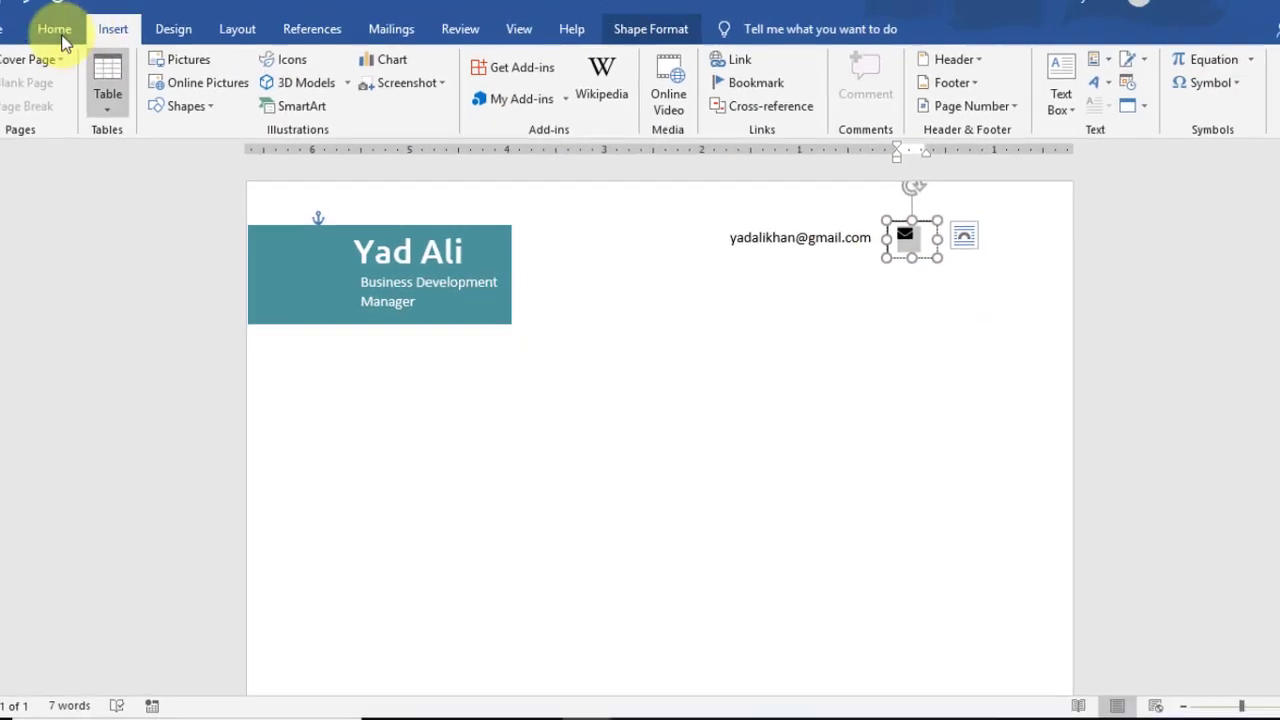
pyautogui.click(53, 29)
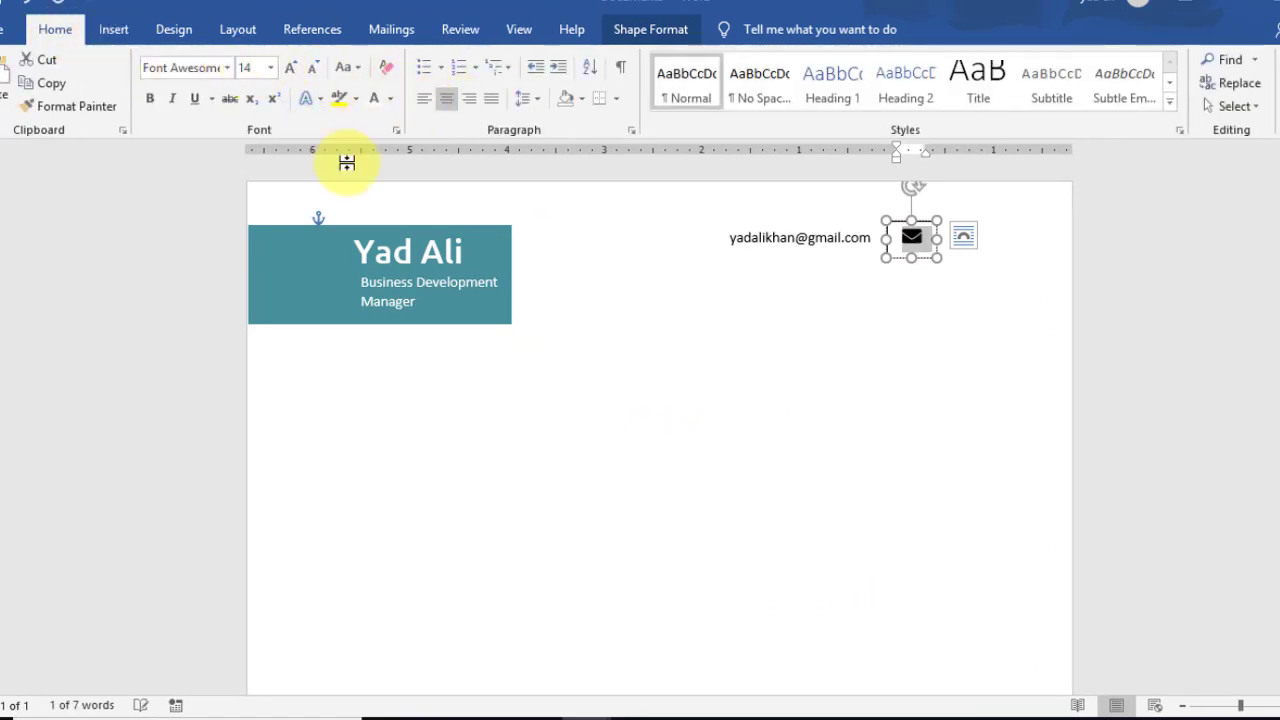
# Step: Colour the envelope icon teal and give its box no fill and no outline
pyautogui.click(394, 102)
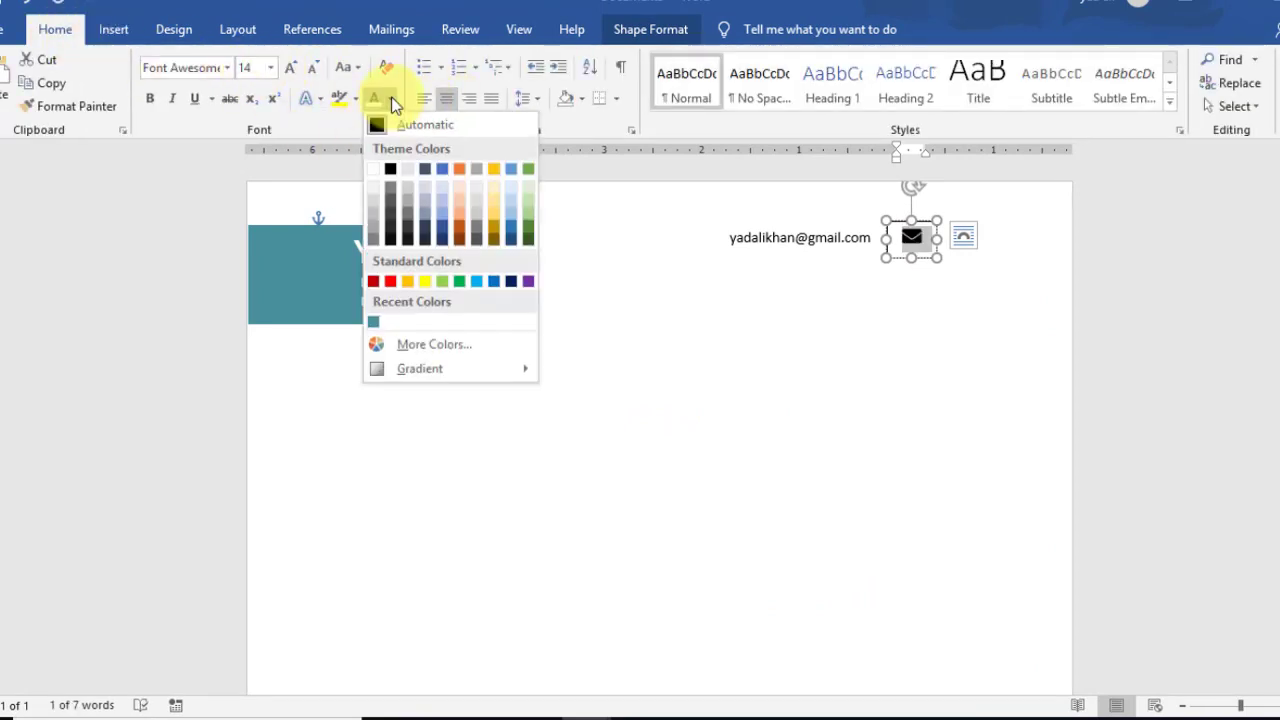
pyautogui.click(371, 320)
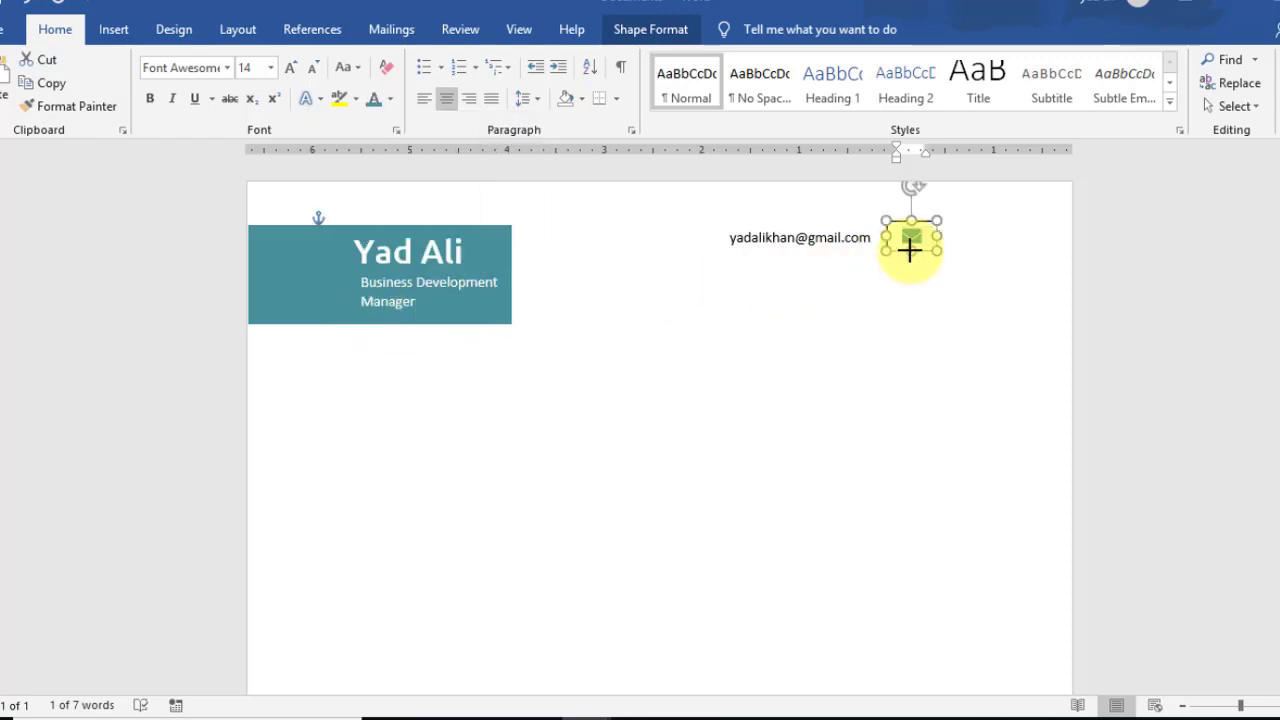
pyautogui.click(929, 309)
pyautogui.click(920, 236)
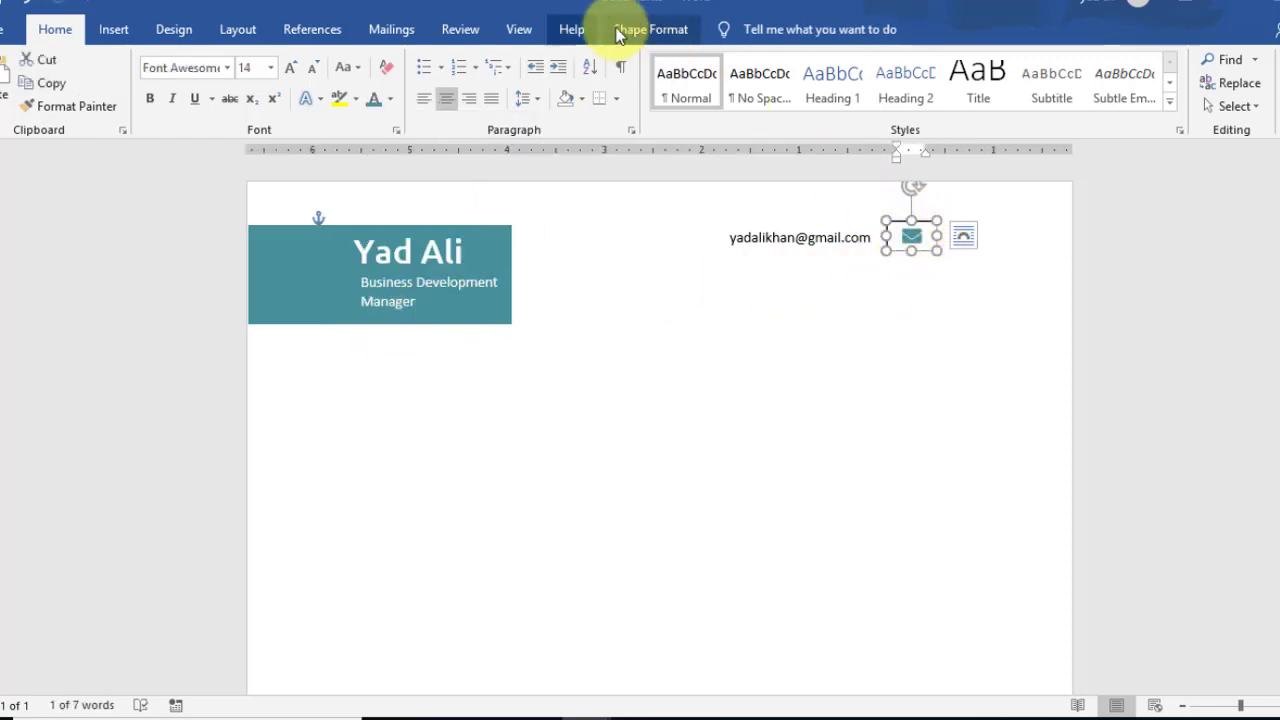
pyautogui.click(640, 29)
pyautogui.click(432, 60)
pyautogui.click(411, 278)
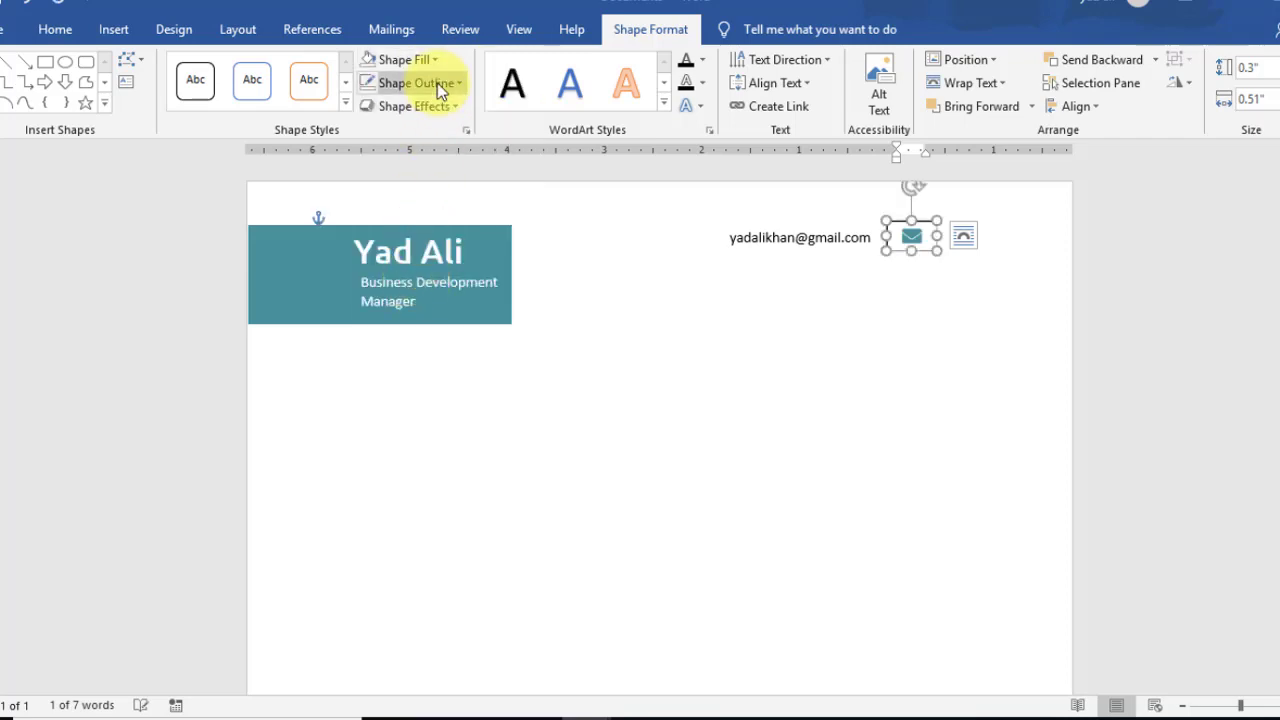
pyautogui.click(437, 83)
pyautogui.click(436, 302)
pyautogui.click(808, 345)
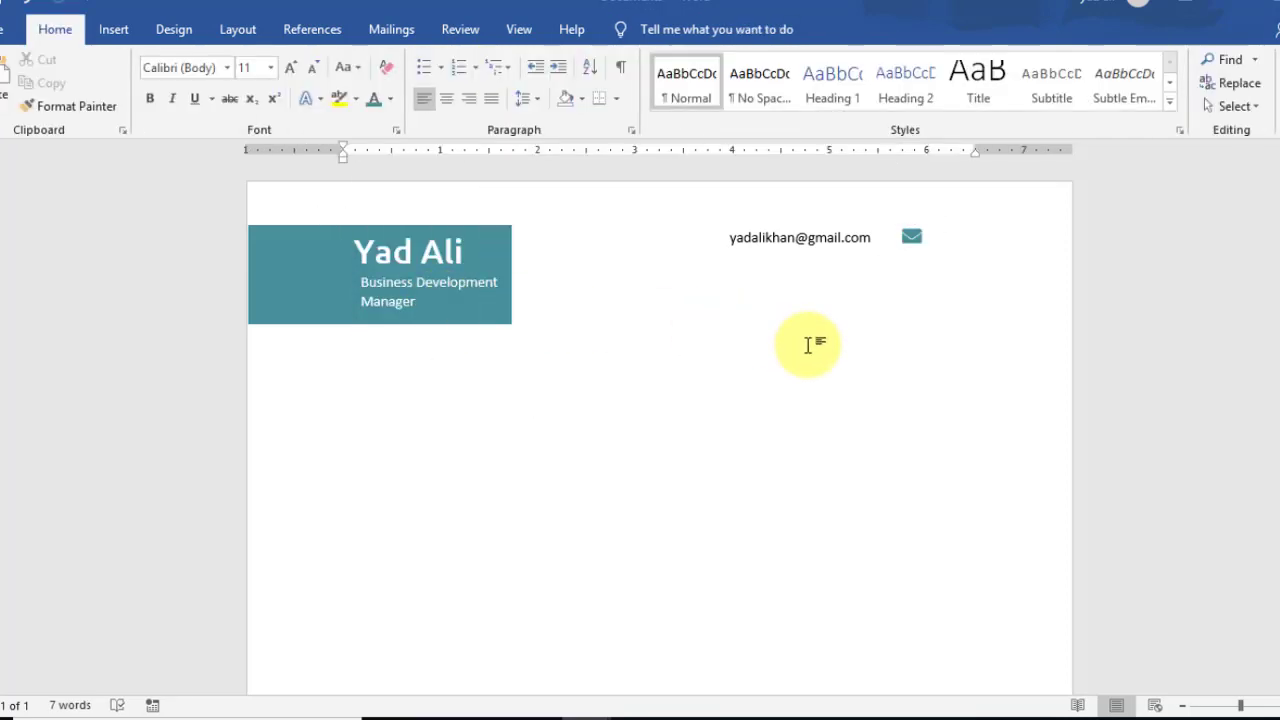
# Step: Align the e-mail text box and envelope icon using Align Middle
pyautogui.click(771, 237)
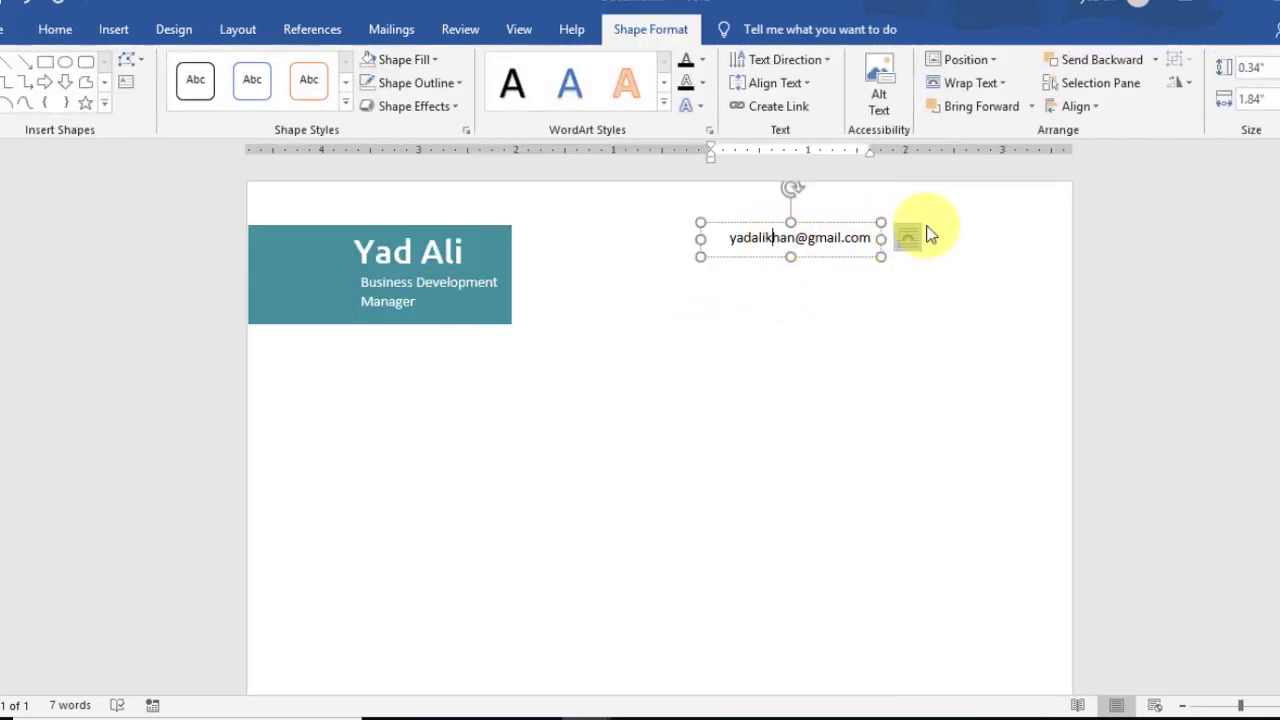
pyautogui.keyDown('shift'); pyautogui.click(926, 234); pyautogui.keyUp('shift')
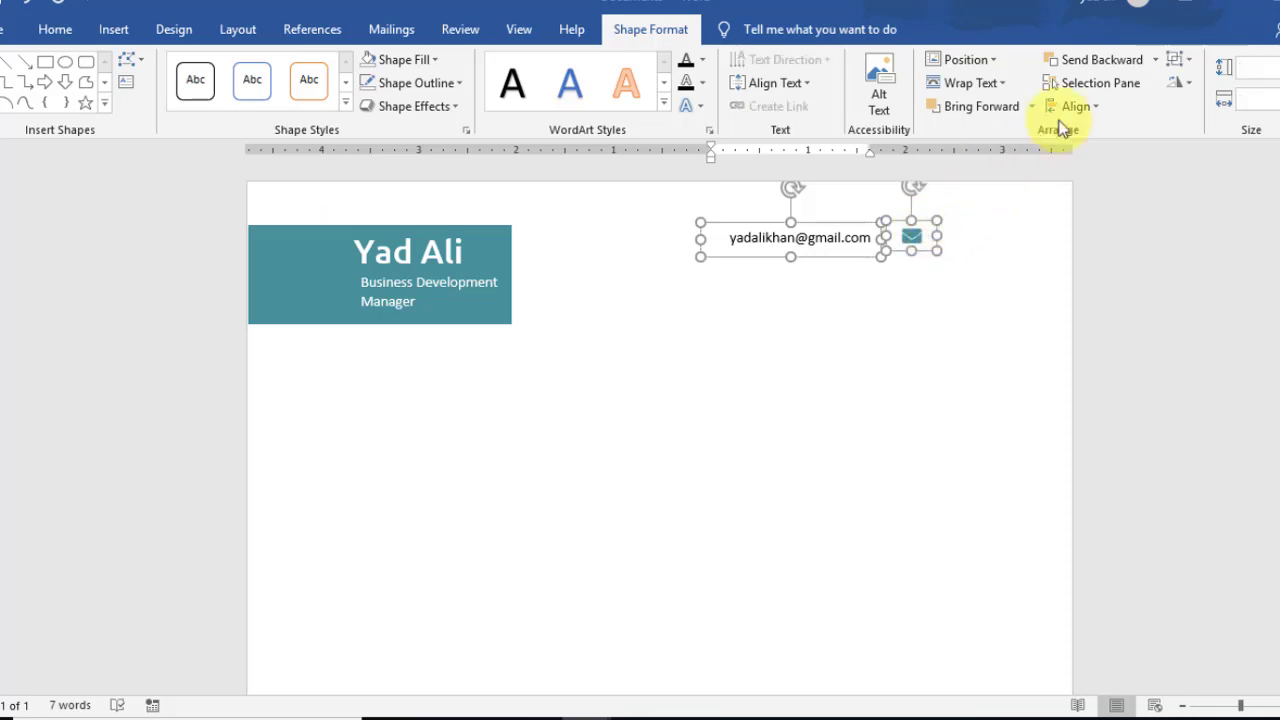
pyautogui.click(1075, 106)
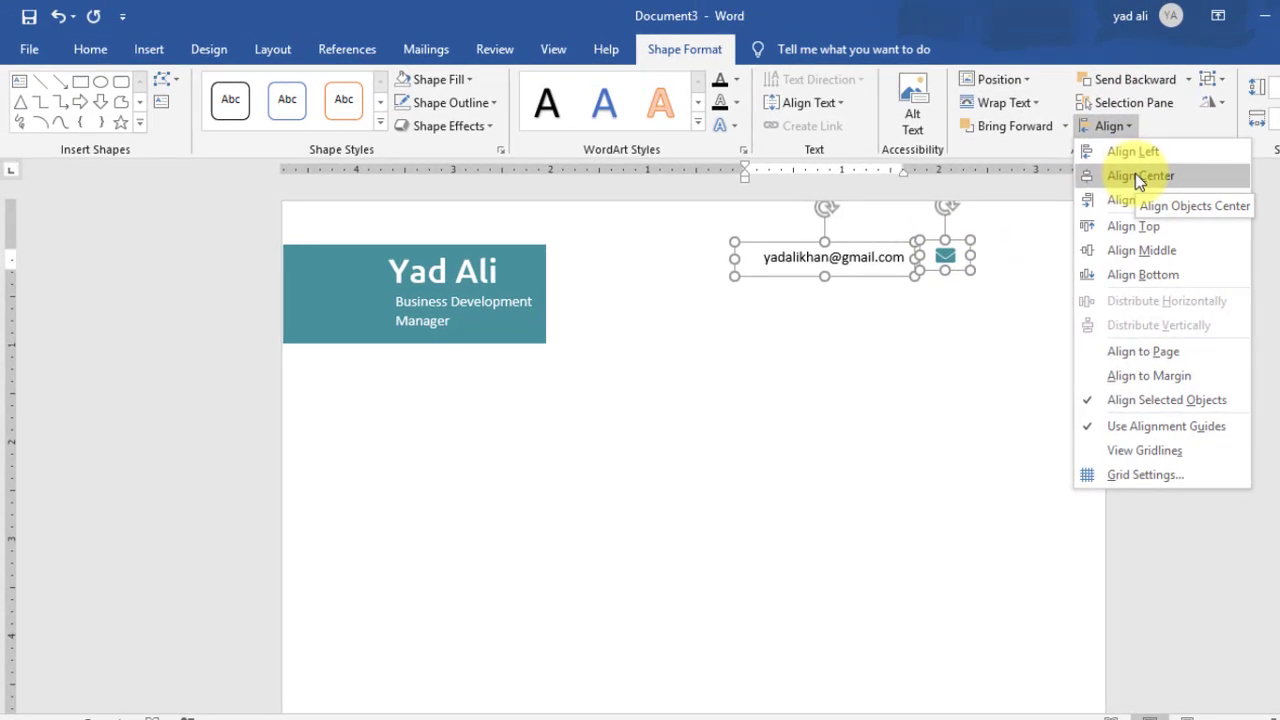
pyautogui.click(1135, 175)
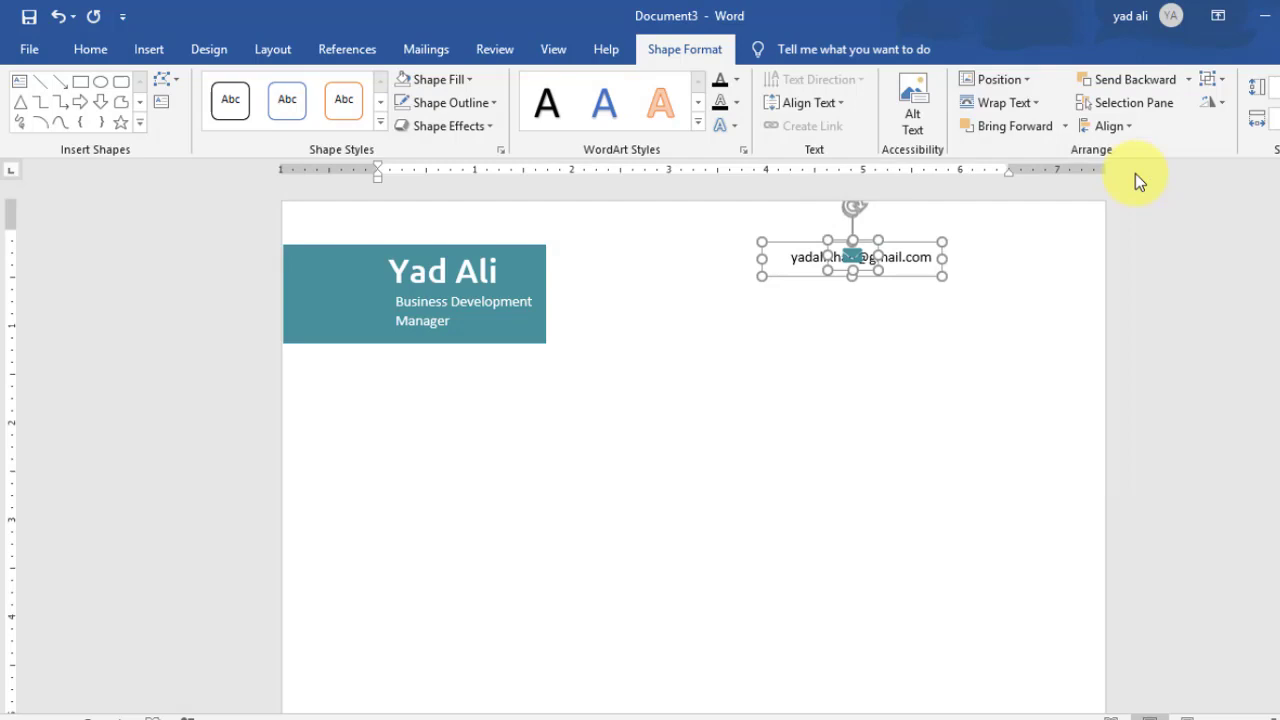
pyautogui.hotkey('ctrl', 'z')
pyautogui.click(1112, 126)
pyautogui.click(1136, 255)
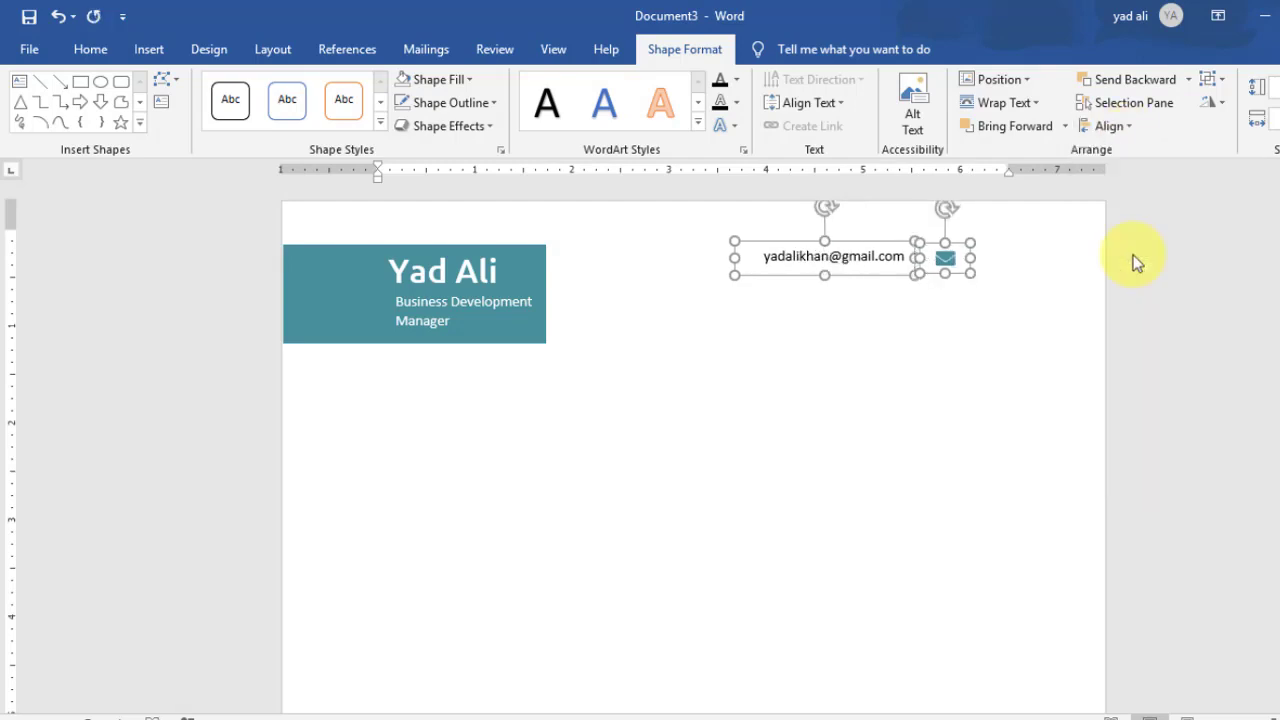
pyautogui.click(1049, 326)
pyautogui.click(868, 256)
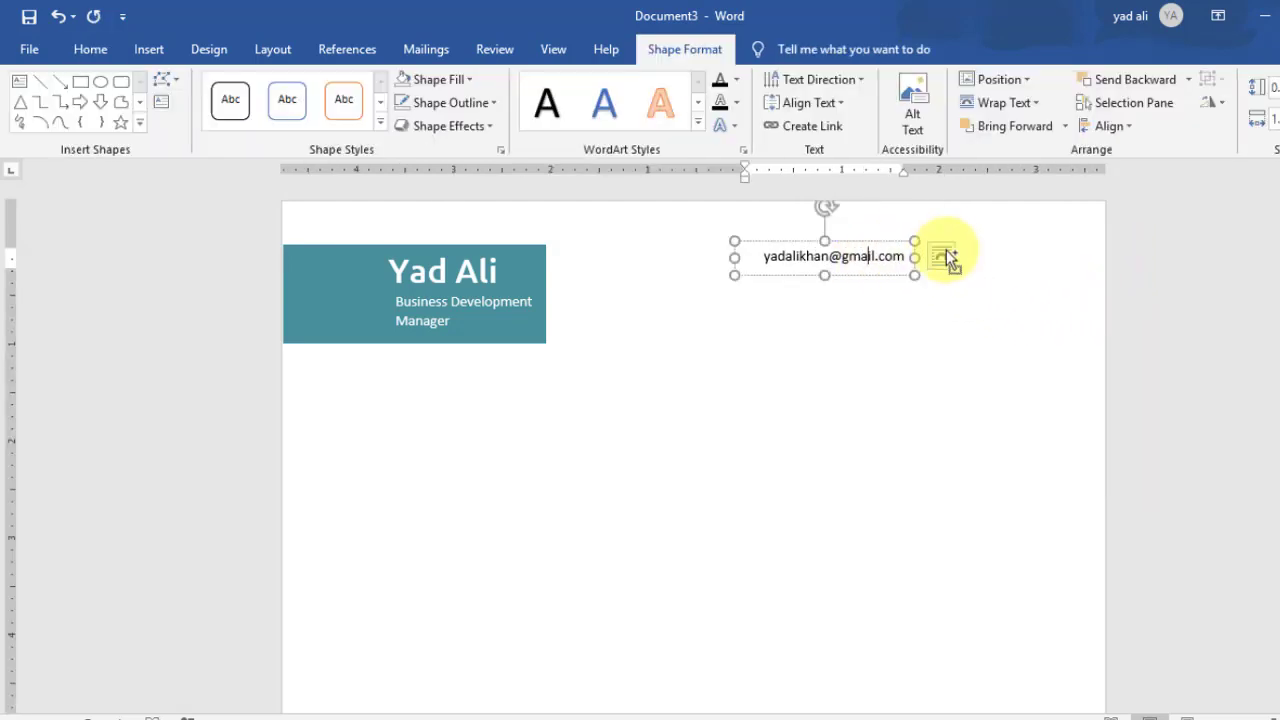
# Step: Shift the e-mail and envelope pair right and stack copies into five rows
pyautogui.moveTo(895, 250); pyautogui.dragTo(934, 358)
pyautogui.click(981, 289)
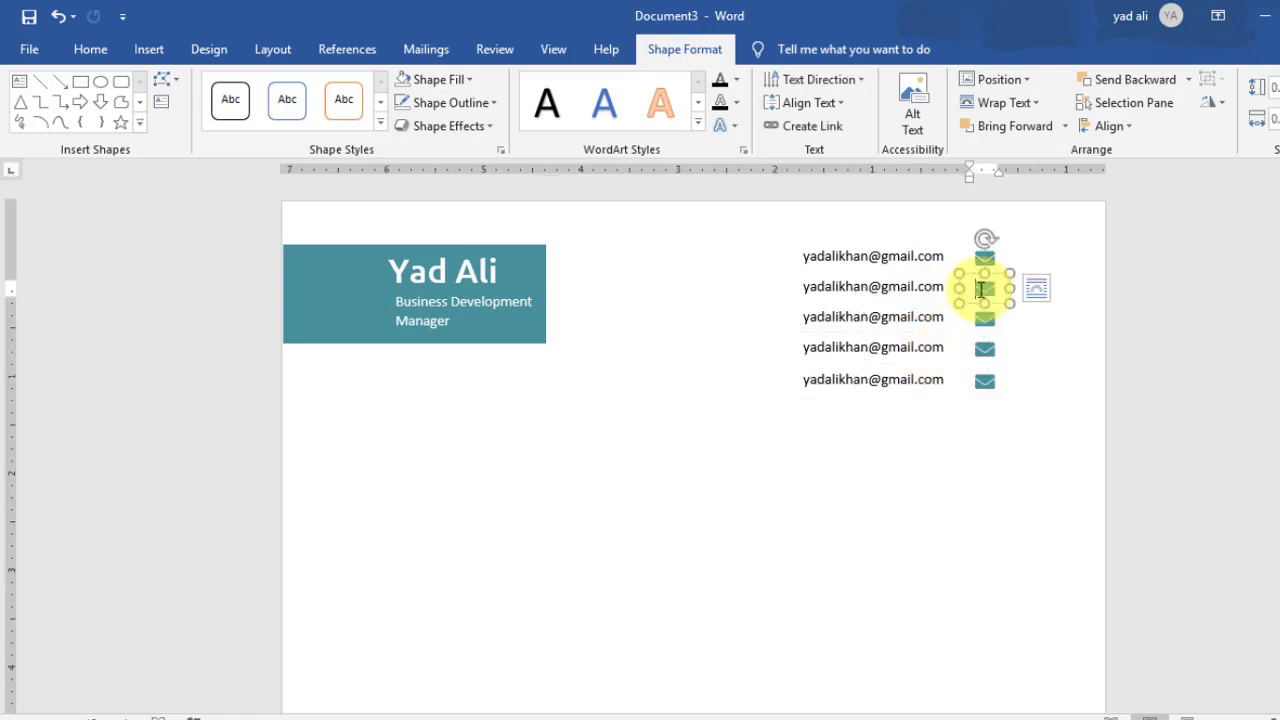
# Step: Replace the second and third row envelopes with phone and map pin symbols
pyautogui.click(149, 49)
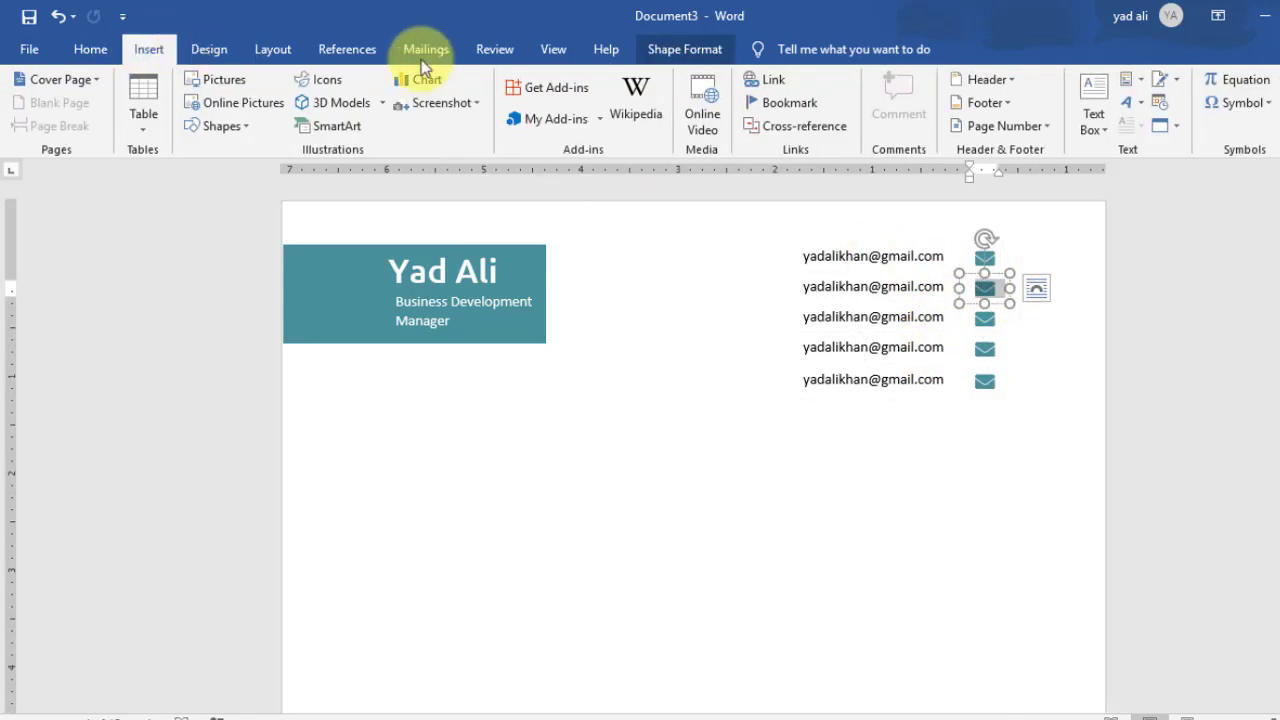
pyautogui.click(1265, 108)
pyautogui.click(1248, 253)
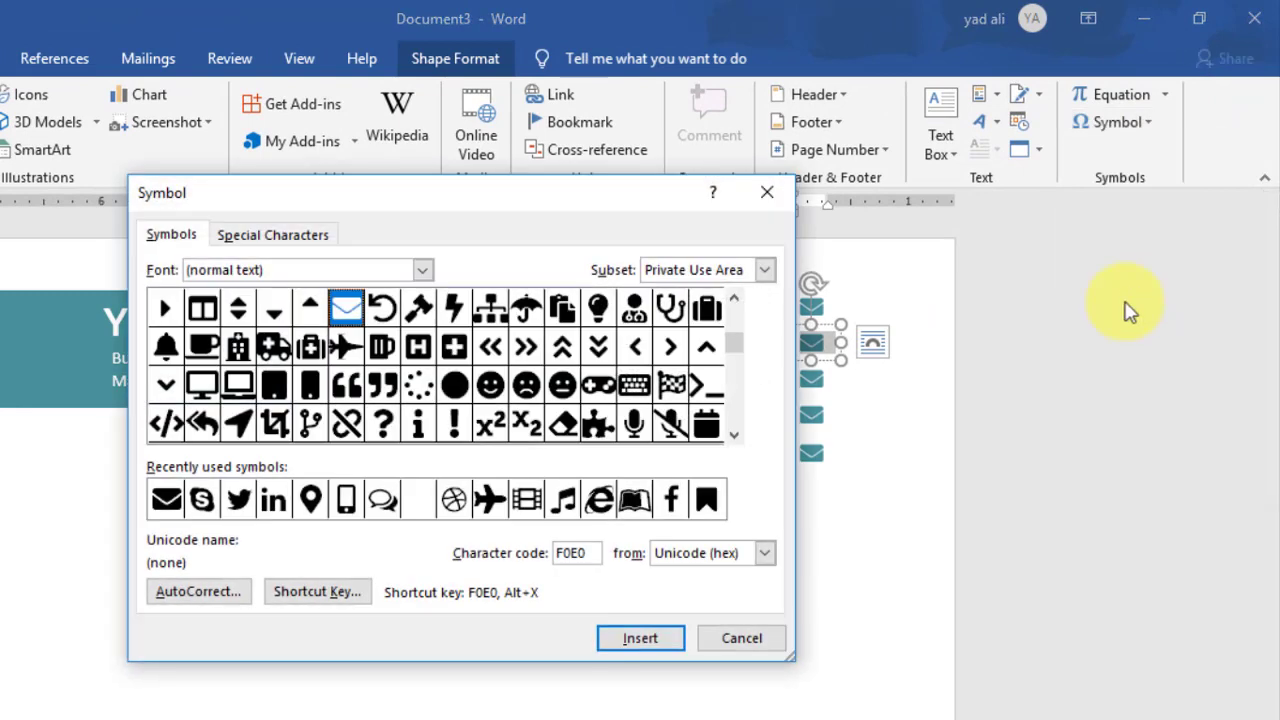
pyautogui.click(346, 500)
pyautogui.click(665, 640)
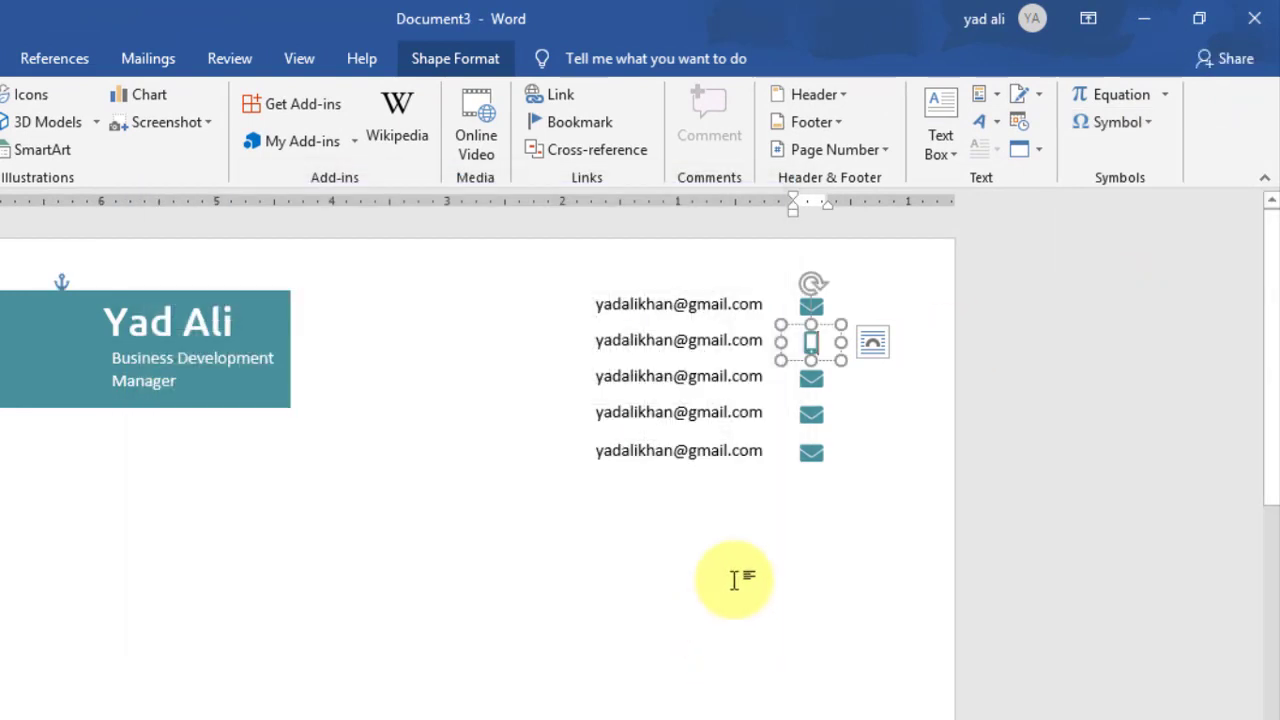
pyautogui.doubleClick(812, 378)
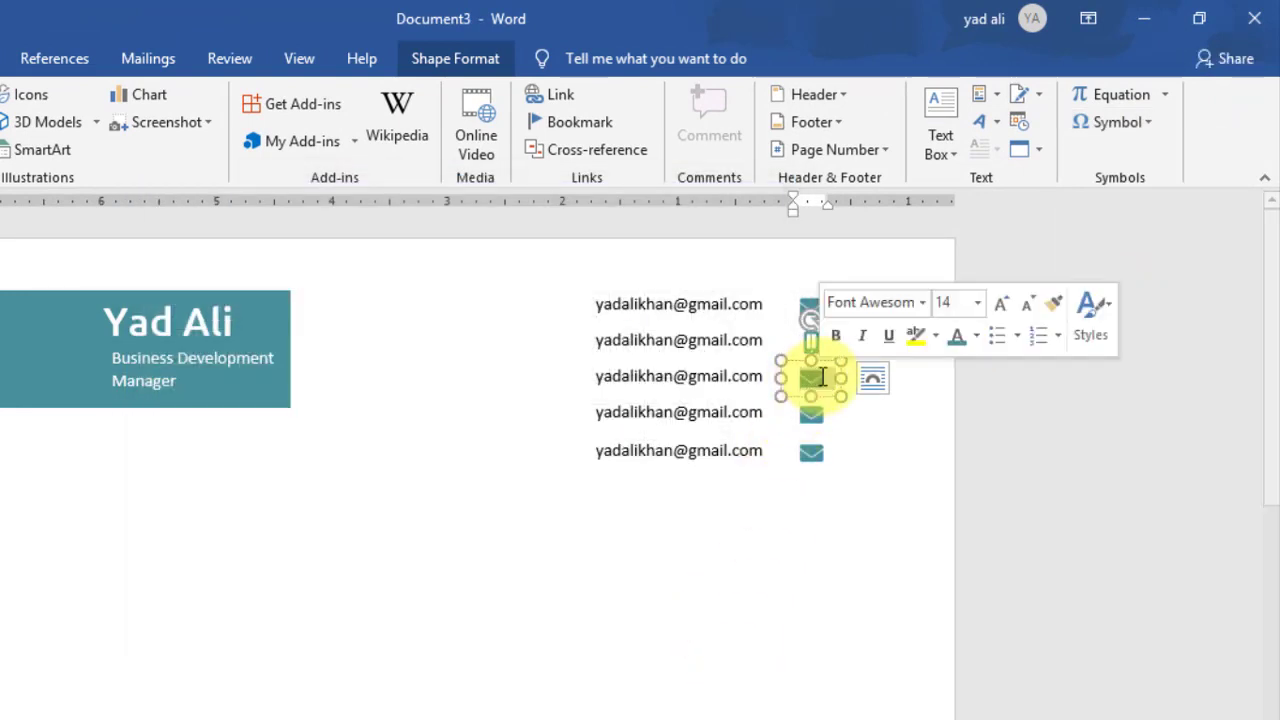
pyautogui.click(1145, 124)
pyautogui.click(1146, 287)
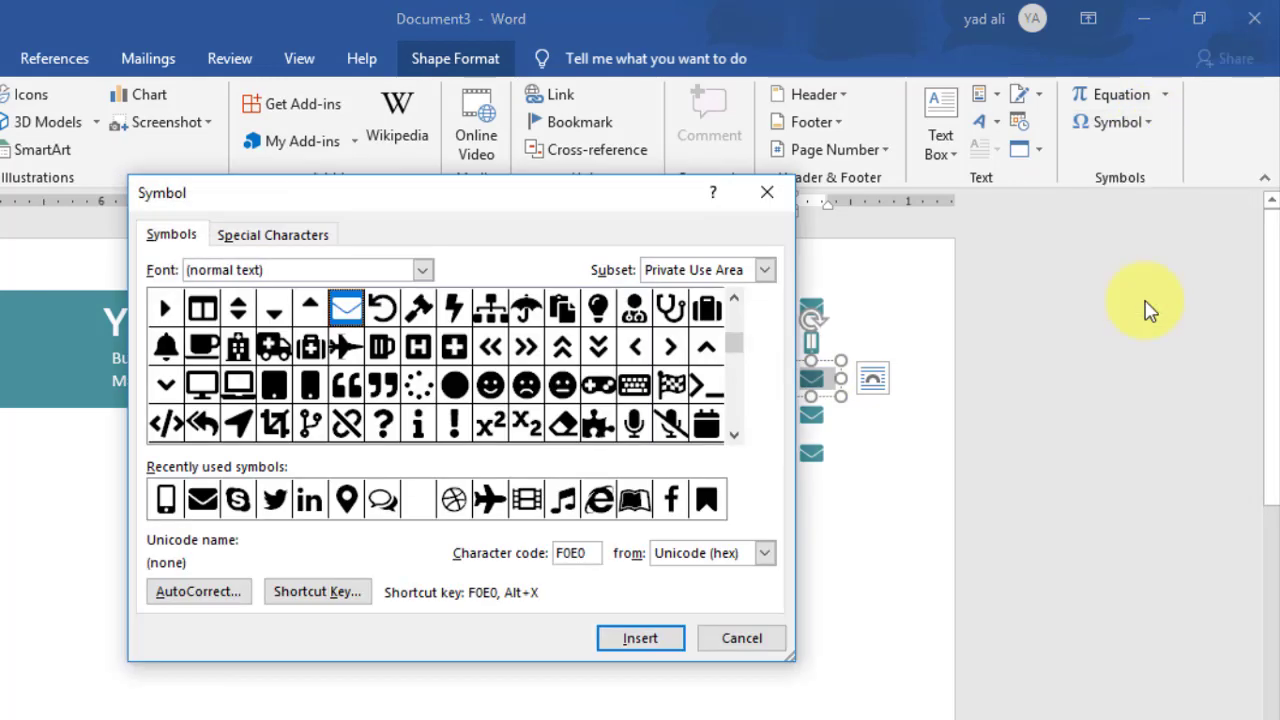
pyautogui.doubleClick(346, 498)
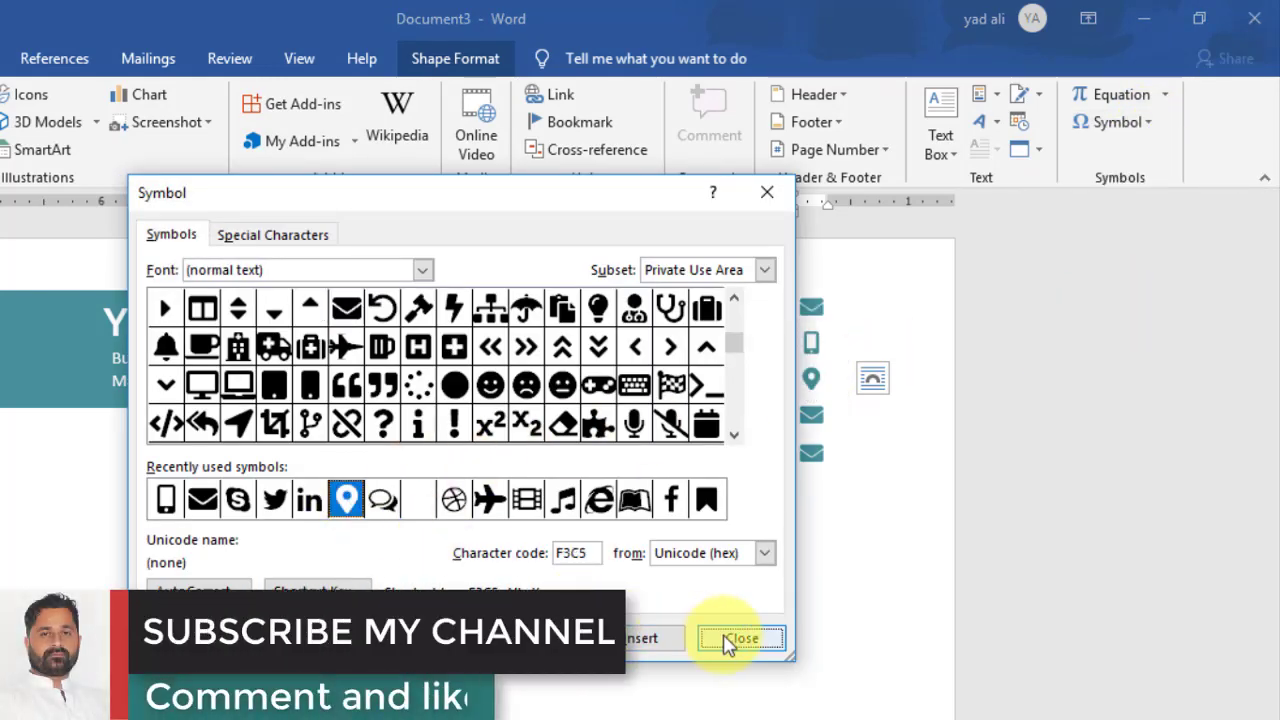
pyautogui.click(740, 638)
# Step: Replace the fourth and fifth row envelopes with LinkedIn and Twitter symbols
pyautogui.doubleClick(811, 414)
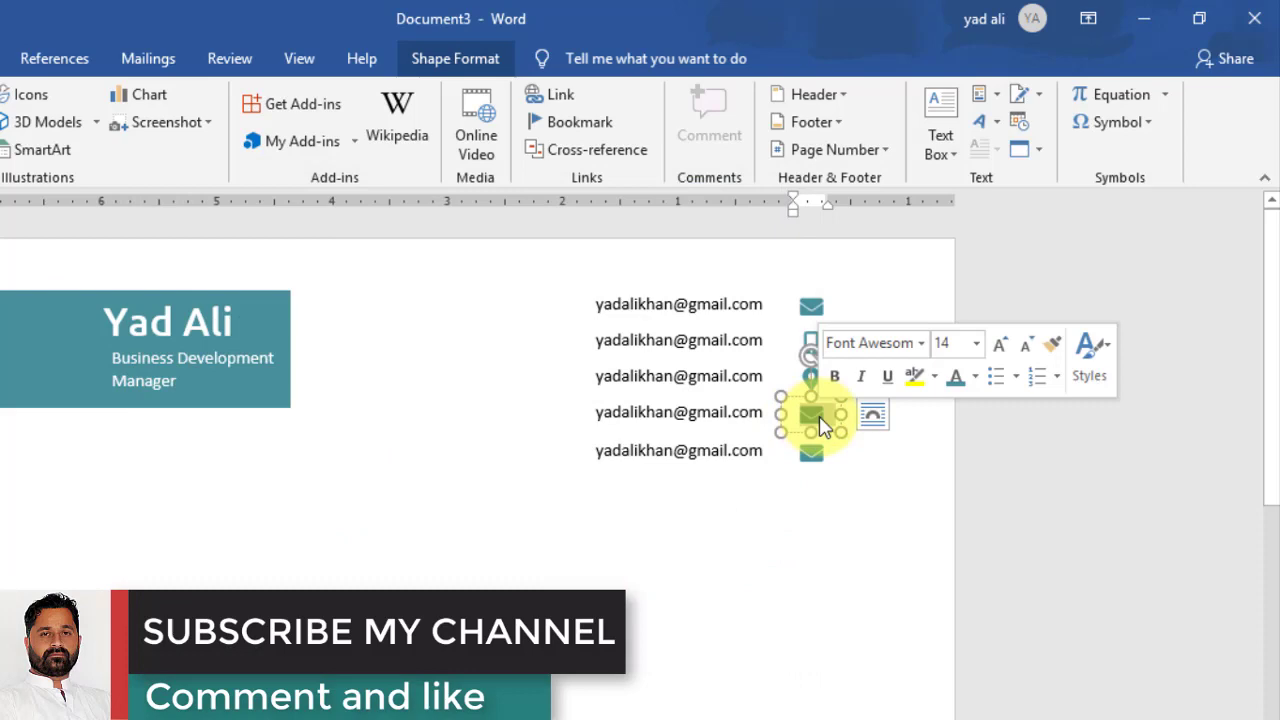
pyautogui.click(1146, 124)
pyautogui.click(1125, 300)
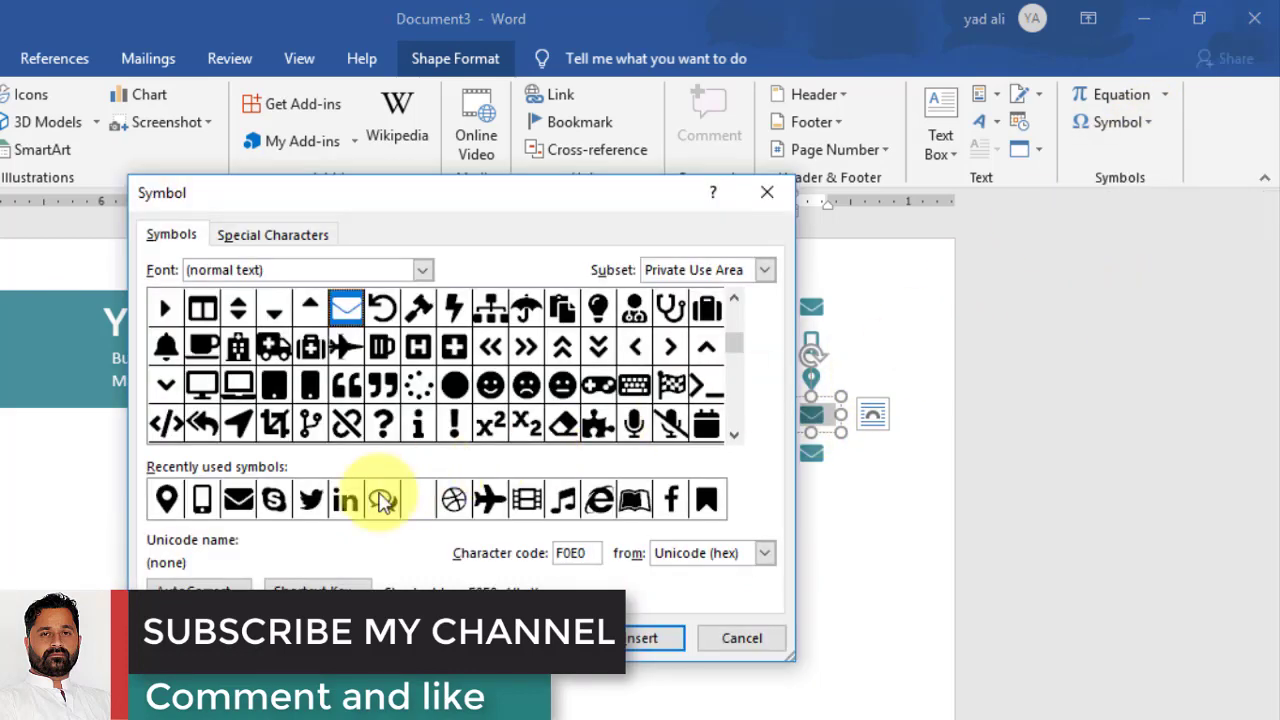
pyautogui.doubleClick(345, 498)
pyautogui.click(742, 638)
pyautogui.doubleClick(811, 455)
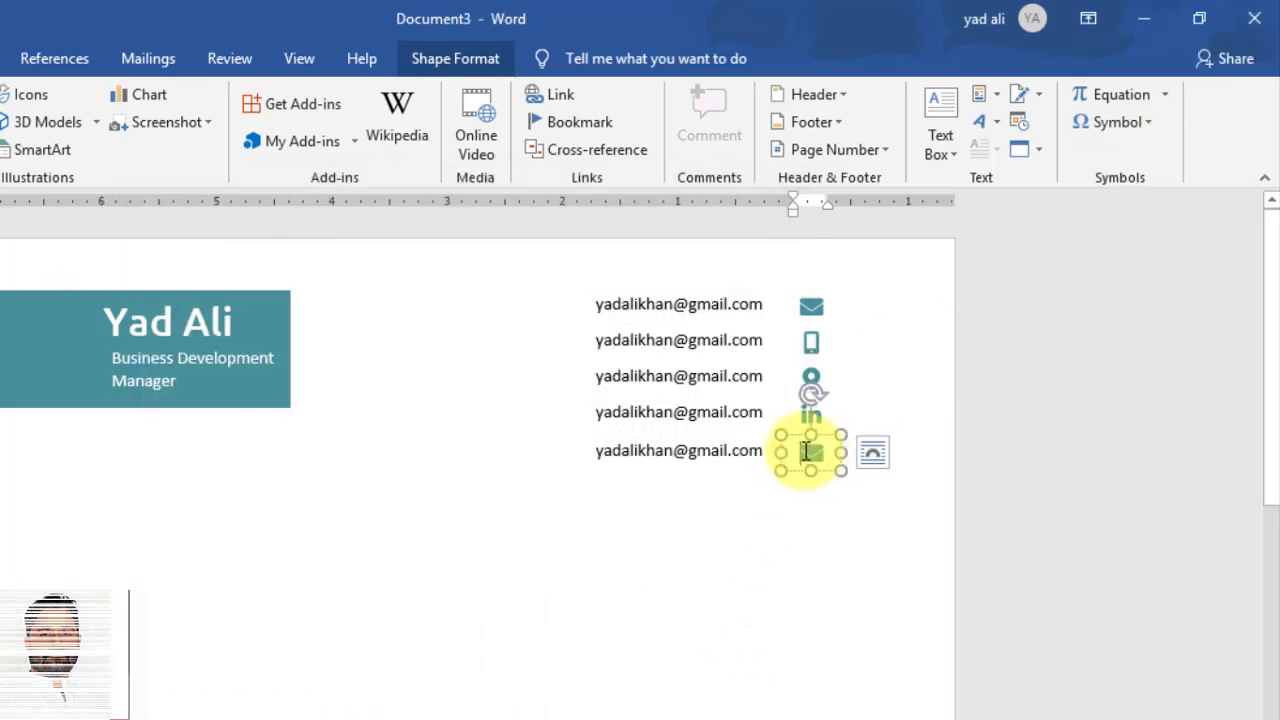
pyautogui.click(1120, 122)
pyautogui.click(1098, 305)
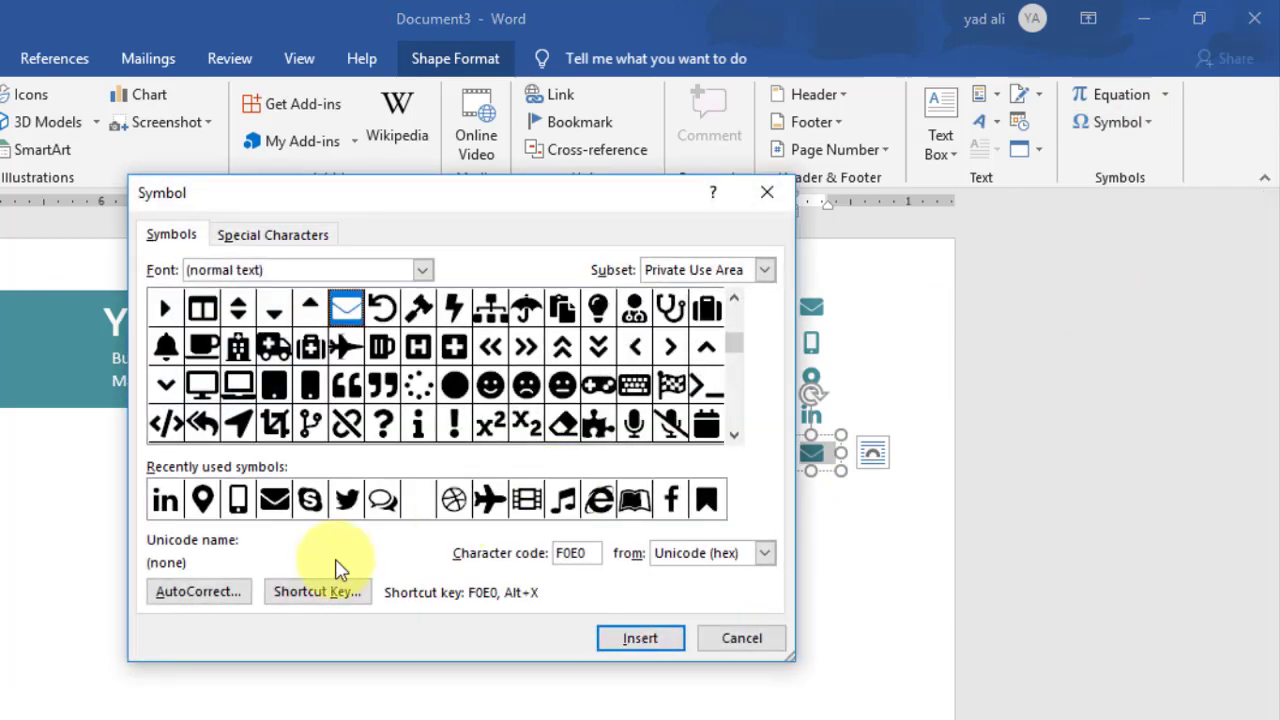
pyautogui.doubleClick(346, 498)
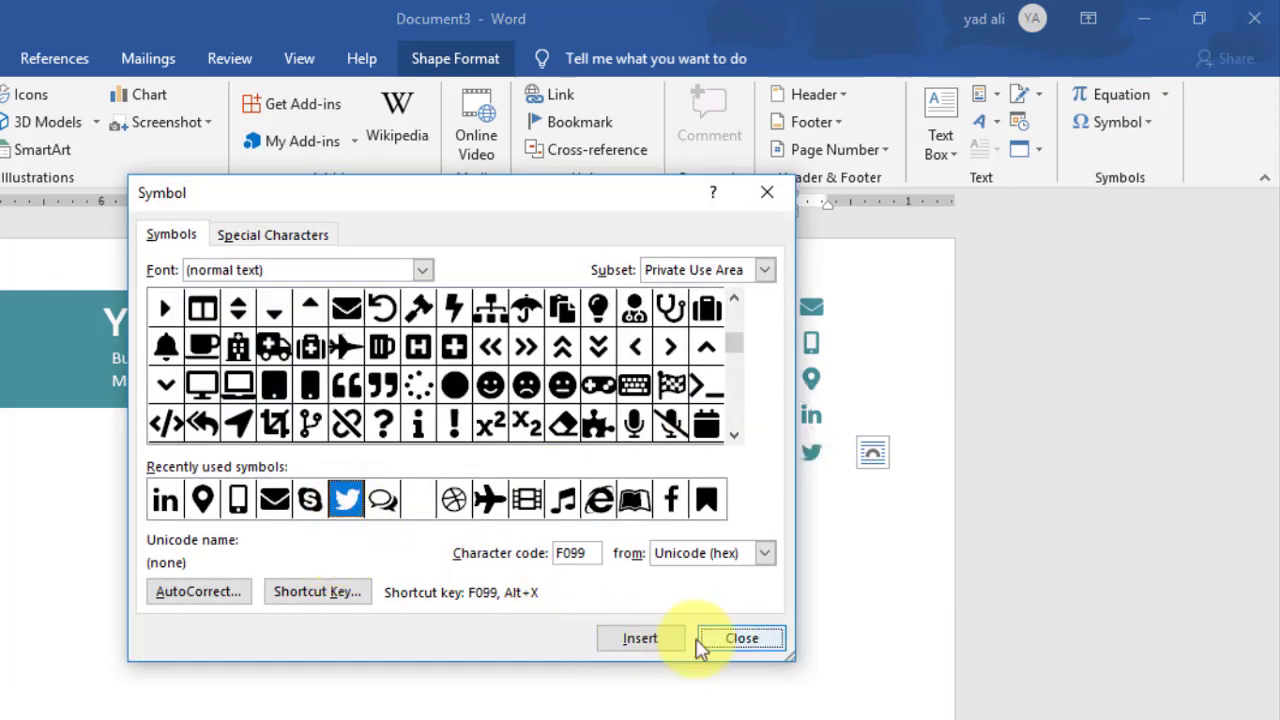
pyautogui.click(742, 638)
# Step: Duplicate the Twitter row as a sixth row and swap its icon for Skype
pyautogui.click(703, 440)
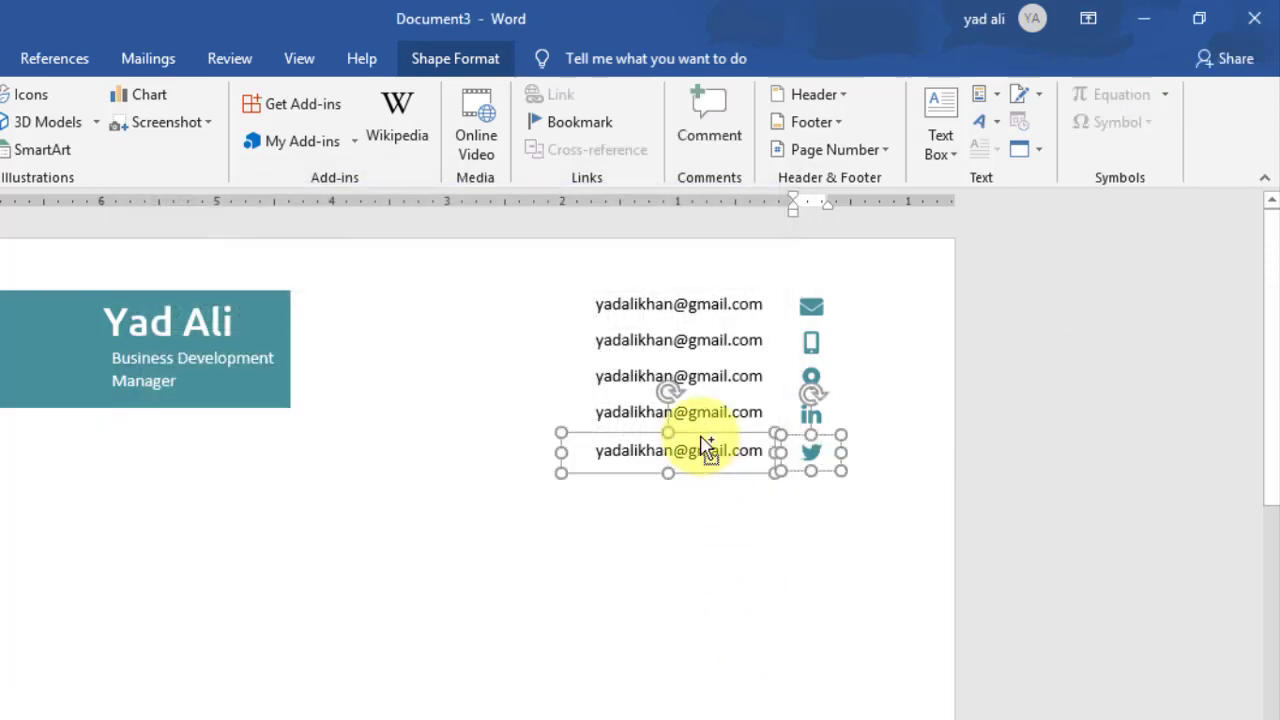
pyautogui.moveTo(703, 440); pyautogui.dragTo(700, 452)
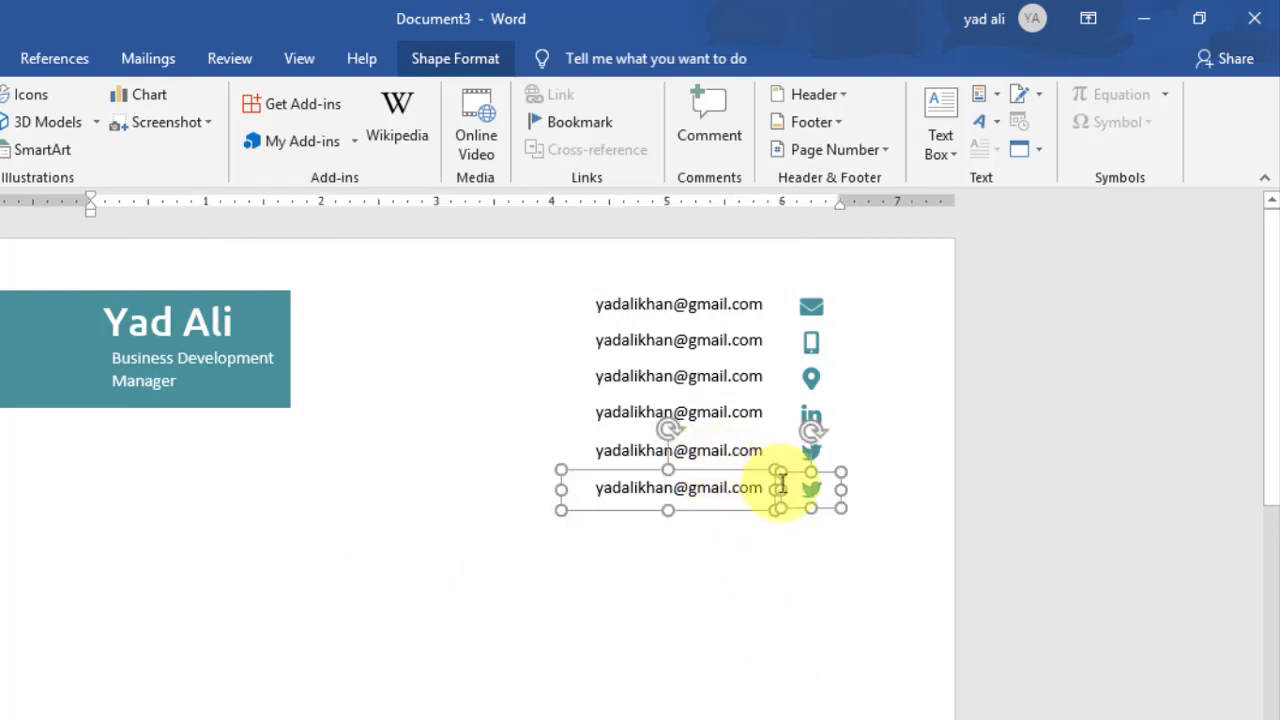
pyautogui.click(818, 490)
pyautogui.click(1113, 122)
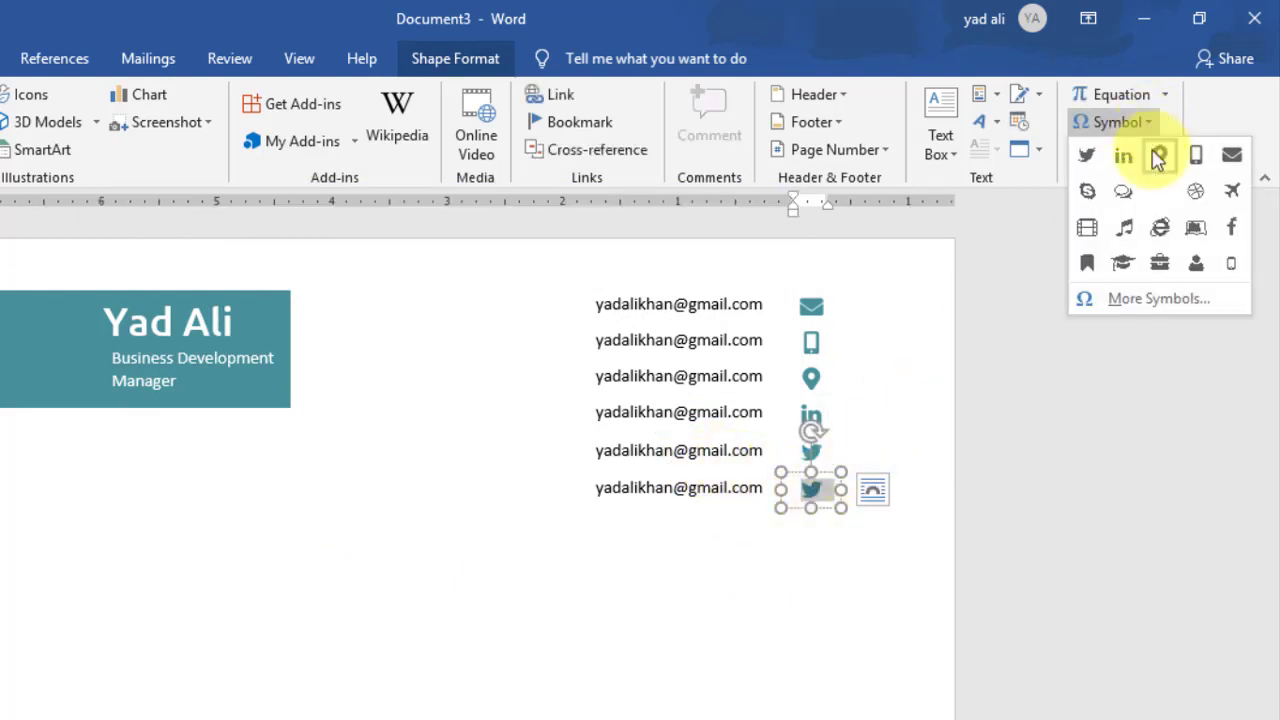
pyautogui.click(1158, 294)
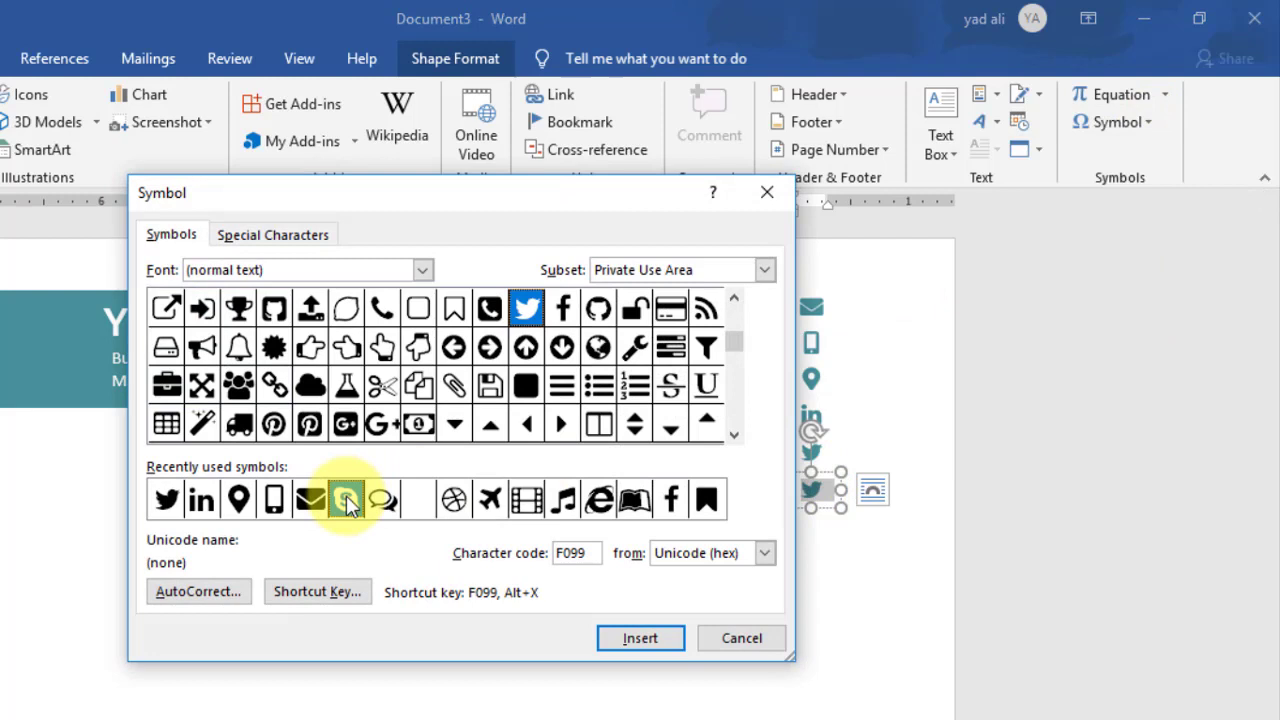
pyautogui.click(346, 499)
pyautogui.click(645, 640)
pyautogui.click(762, 632)
# Step: Replace the second and third rows' repeated e-mails with a phone number and 'New York, USA'
pyautogui.click(606, 343)
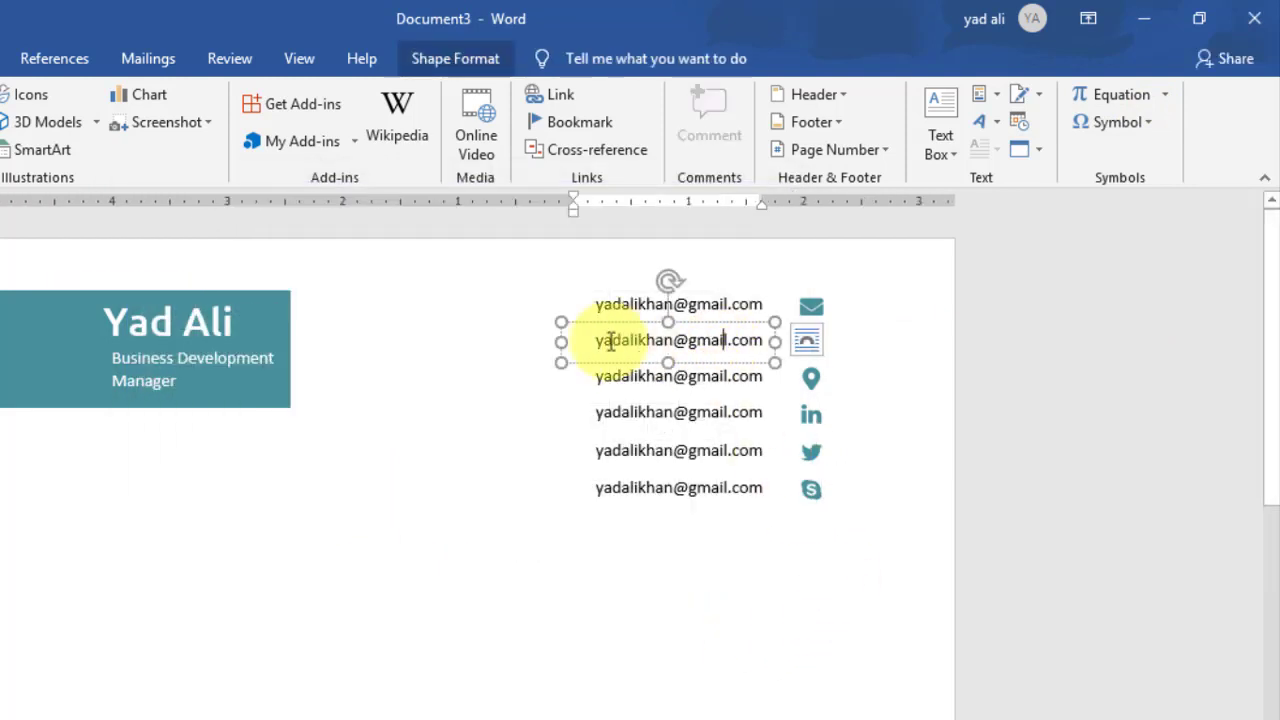
pyautogui.tripleClick(606, 340)
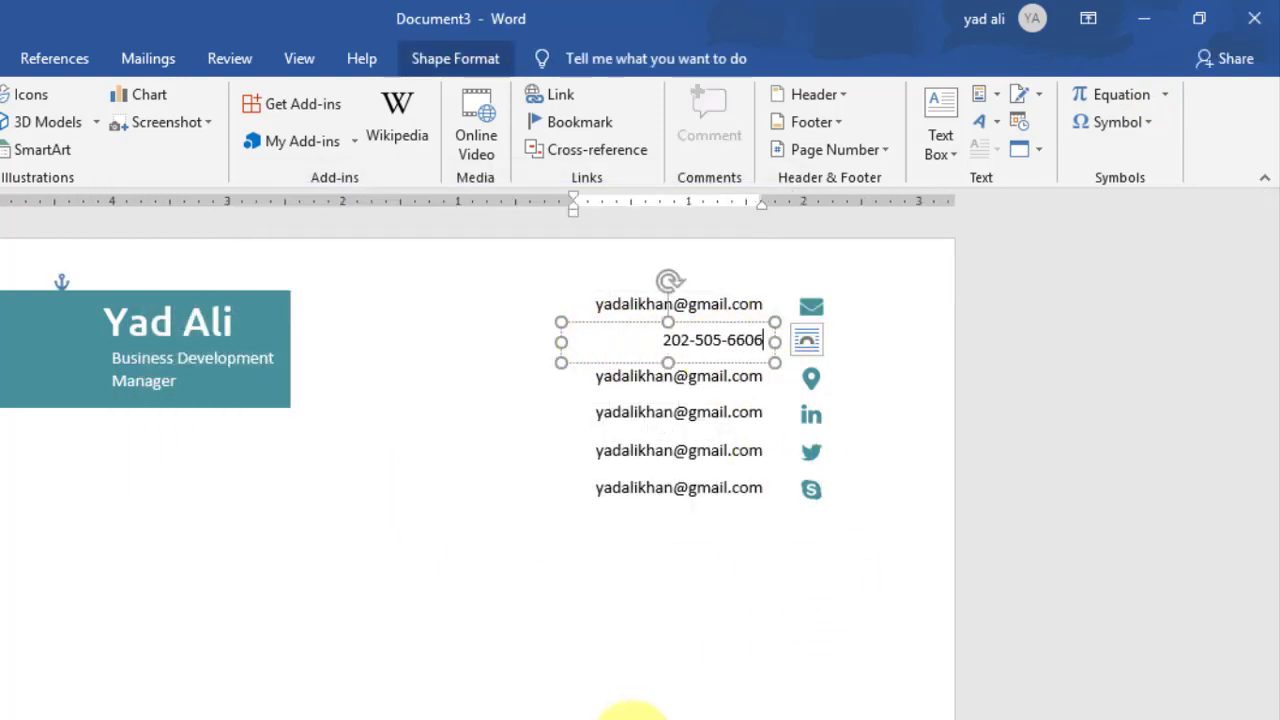
pyautogui.click(700, 376)
pyautogui.tripleClick(777, 376)
pyautogui.write('New York')
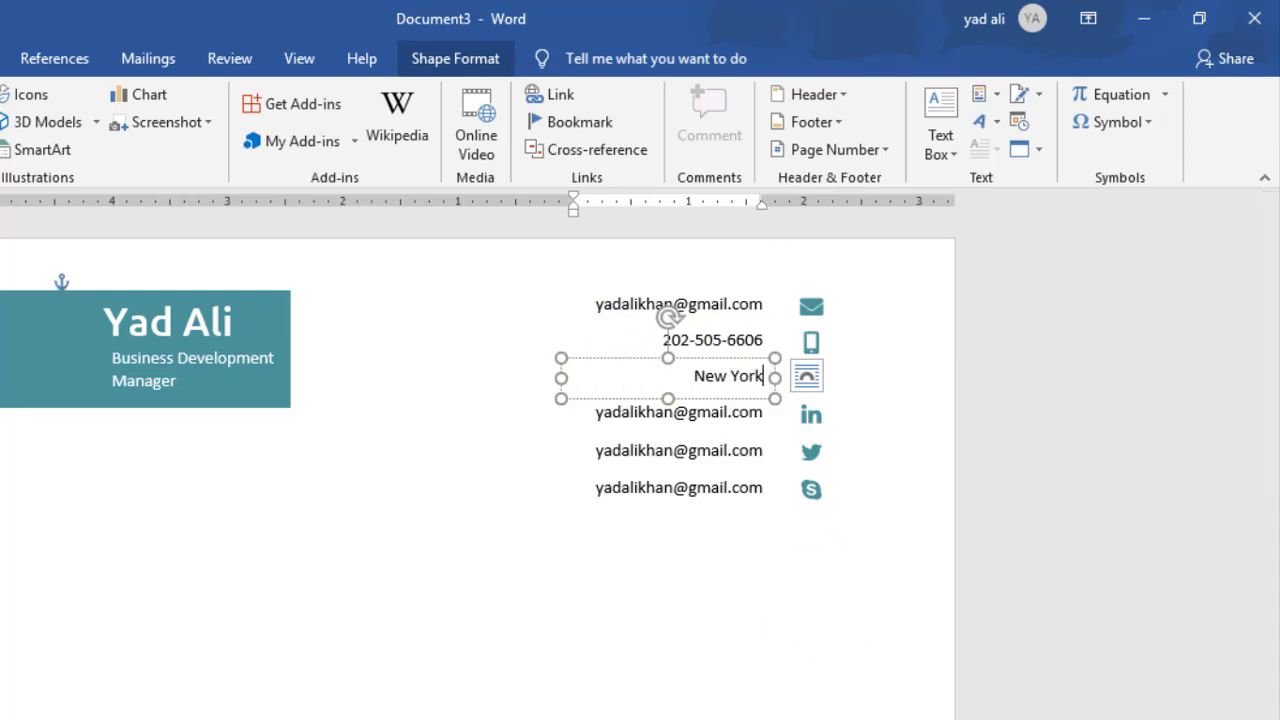
pyautogui.write(', USA')
pyautogui.click(634, 543)
# Step: Replace the fourth to sixth rows' e-mails with the LinkedIn URL, Twitter URL and Skype username
pyautogui.click(672, 412)
pyautogui.tripleClick(672, 412)
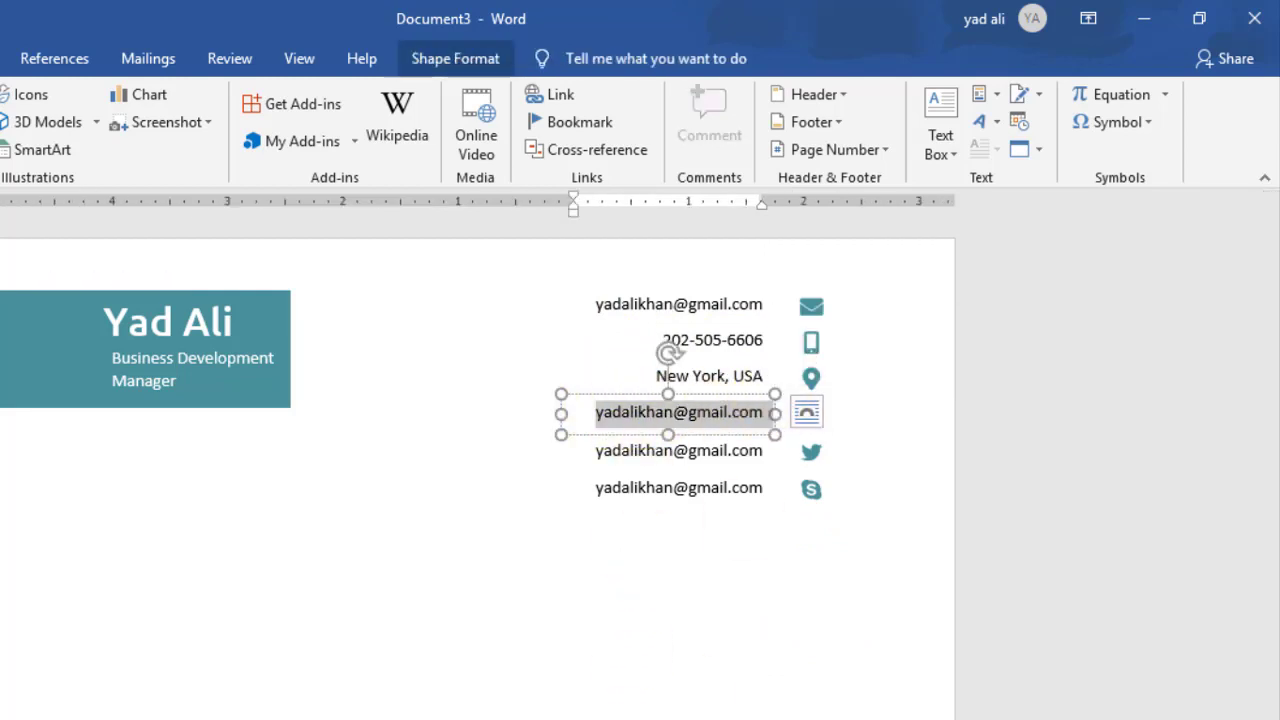
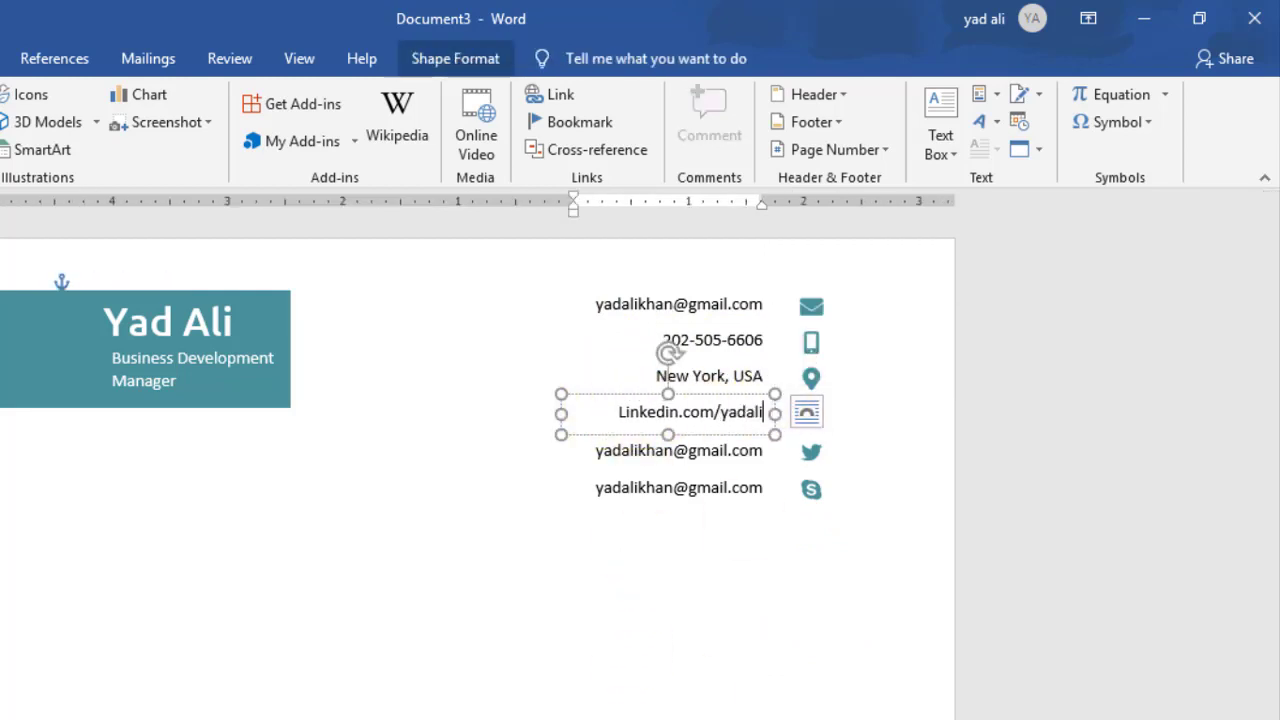
pyautogui.click(666, 449)
pyautogui.tripleClick(766, 449)
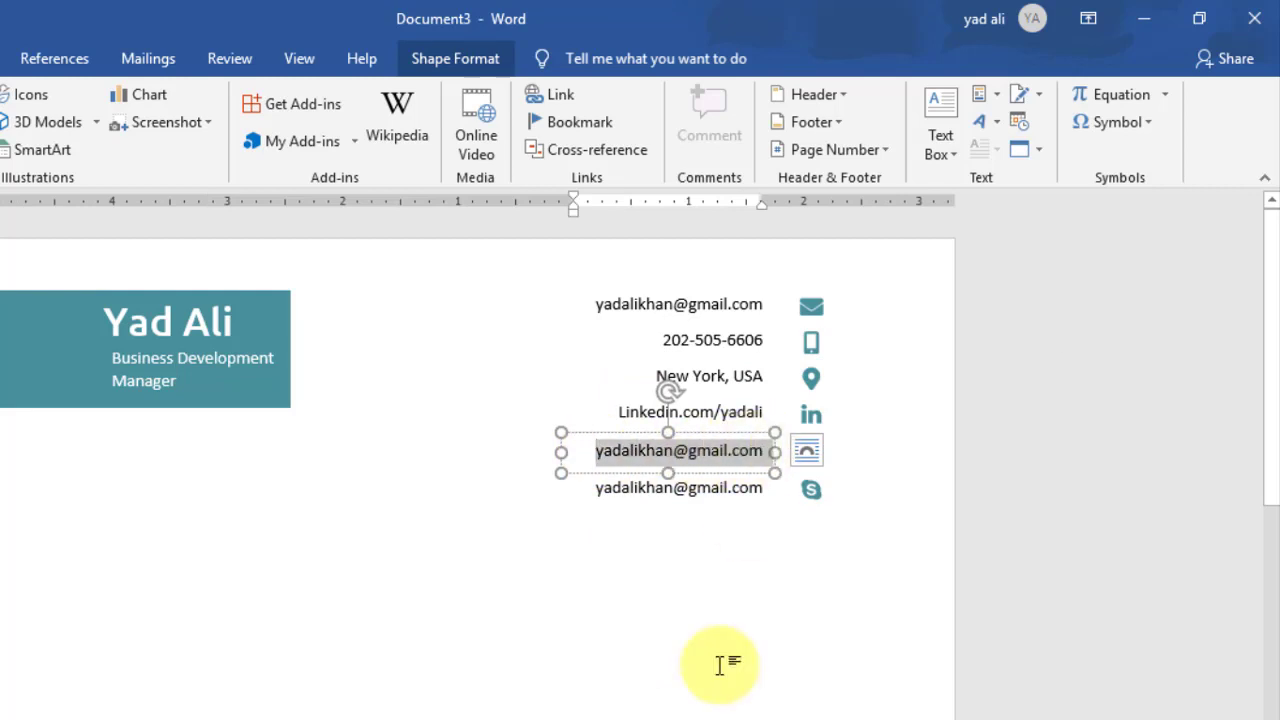
pyautogui.write('tw')
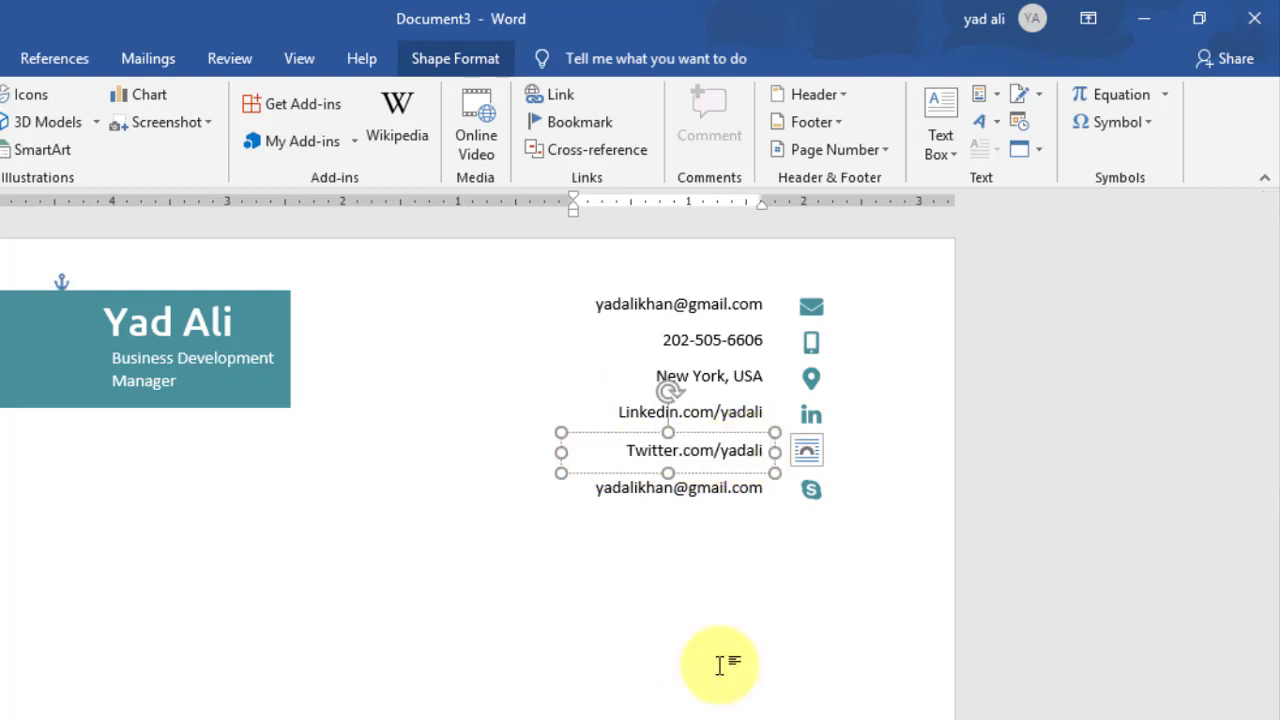
pyautogui.click(600, 486)
pyautogui.moveTo(600, 487); pyautogui.dragTo(766, 490)
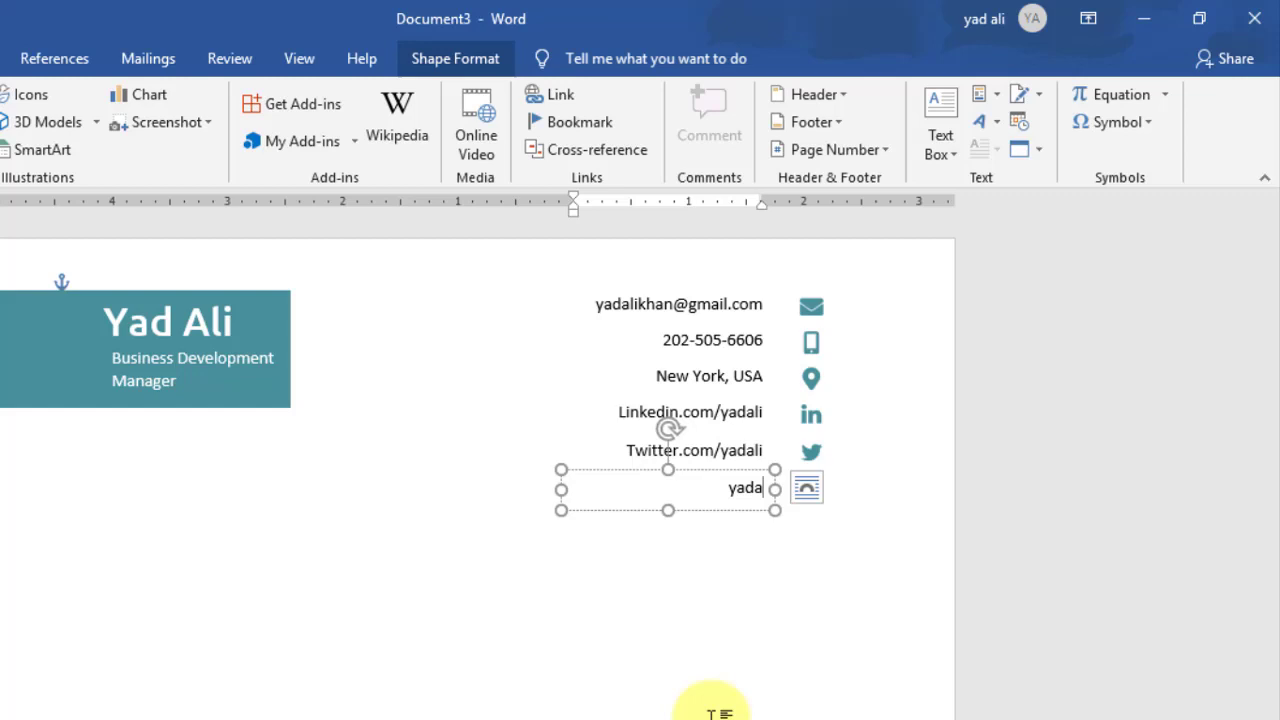
pyautogui.click(729, 586)
# Step: Group the e-mail text box with its envelope icon
pyautogui.click(689, 304)
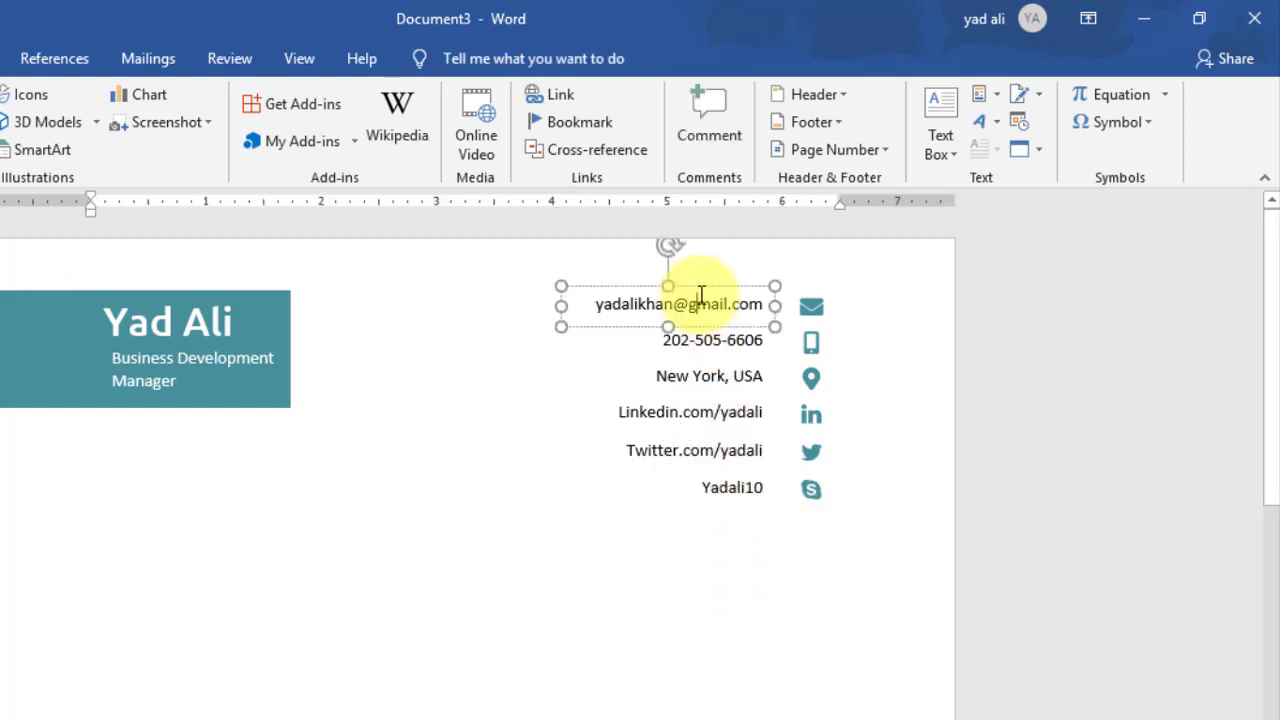
pyautogui.keyDown('shift'); pyautogui.click(835, 305); pyautogui.keyUp('shift')
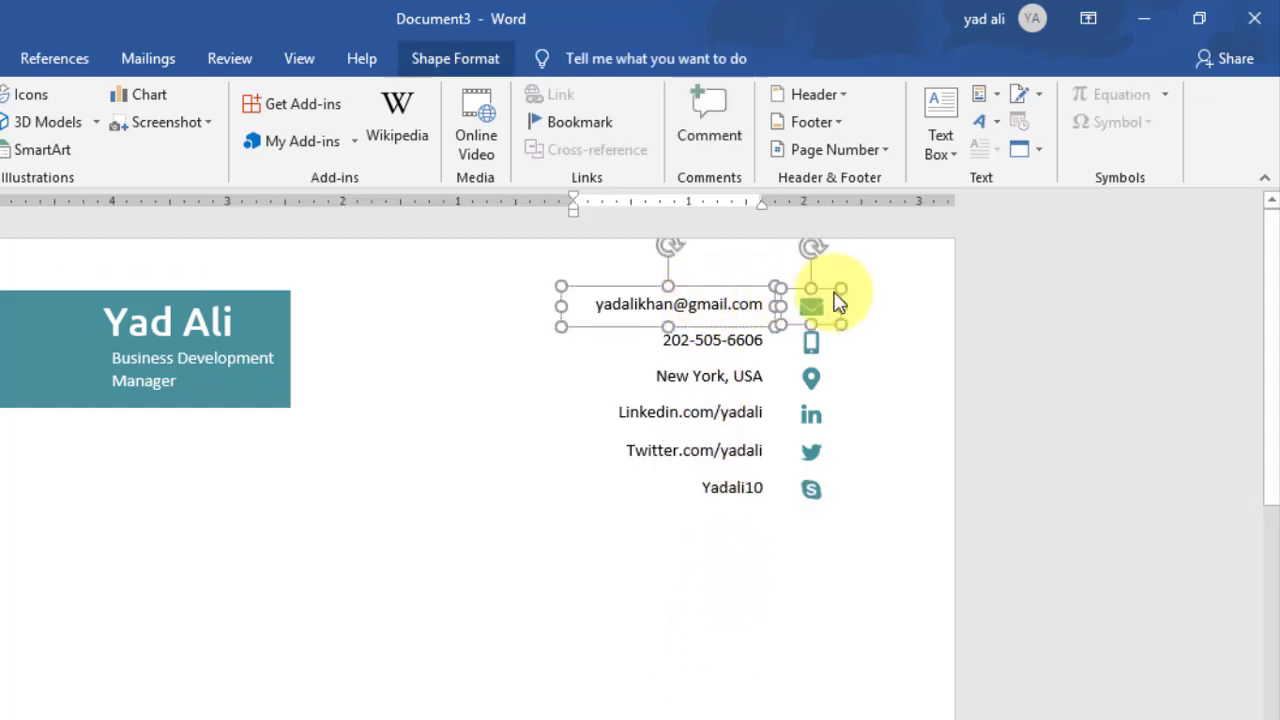
pyautogui.click(456, 58)
pyautogui.click(1093, 96)
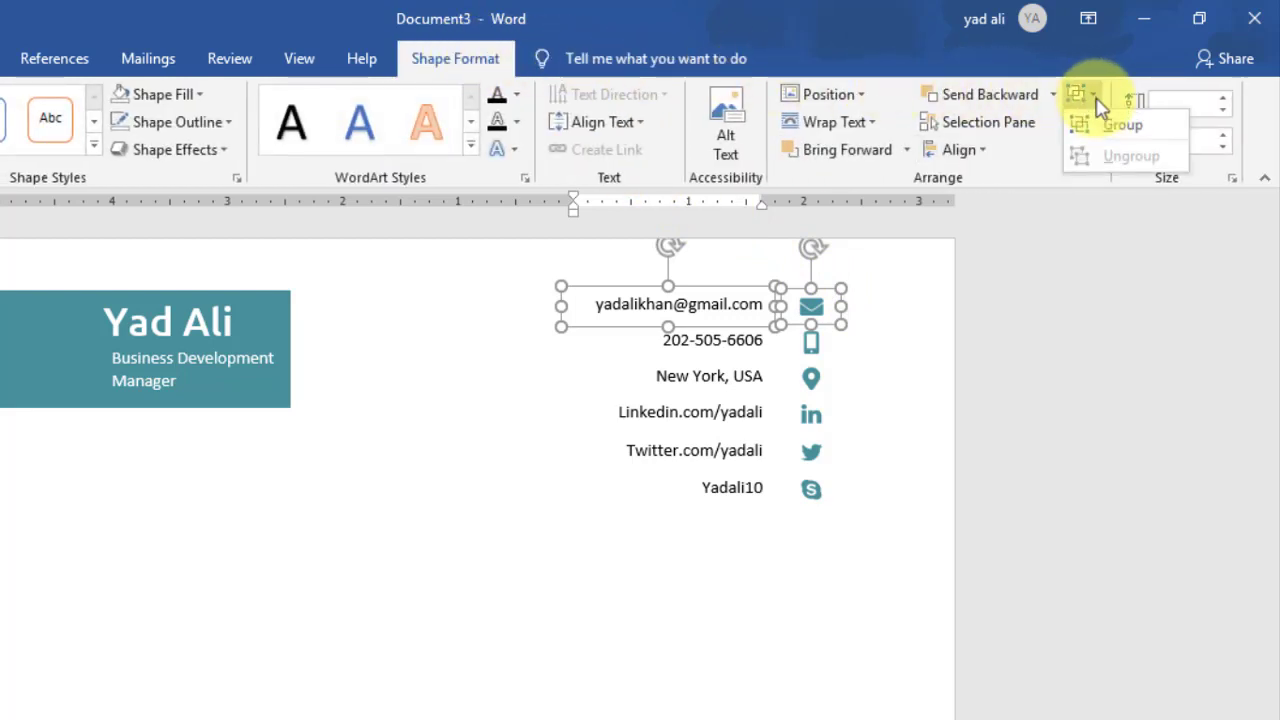
pyautogui.click(1104, 125)
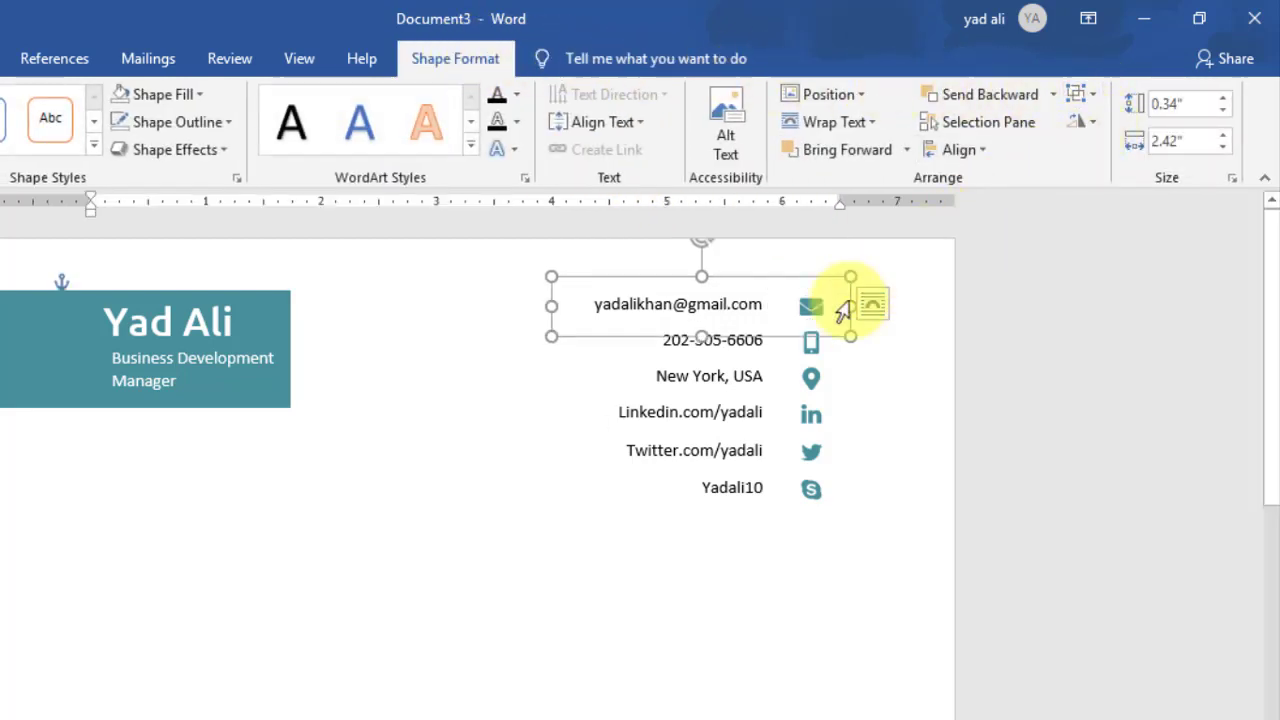
pyautogui.click(740, 368)
# Step: Group the phone-number text box with its phone icon
pyautogui.click(745, 340)
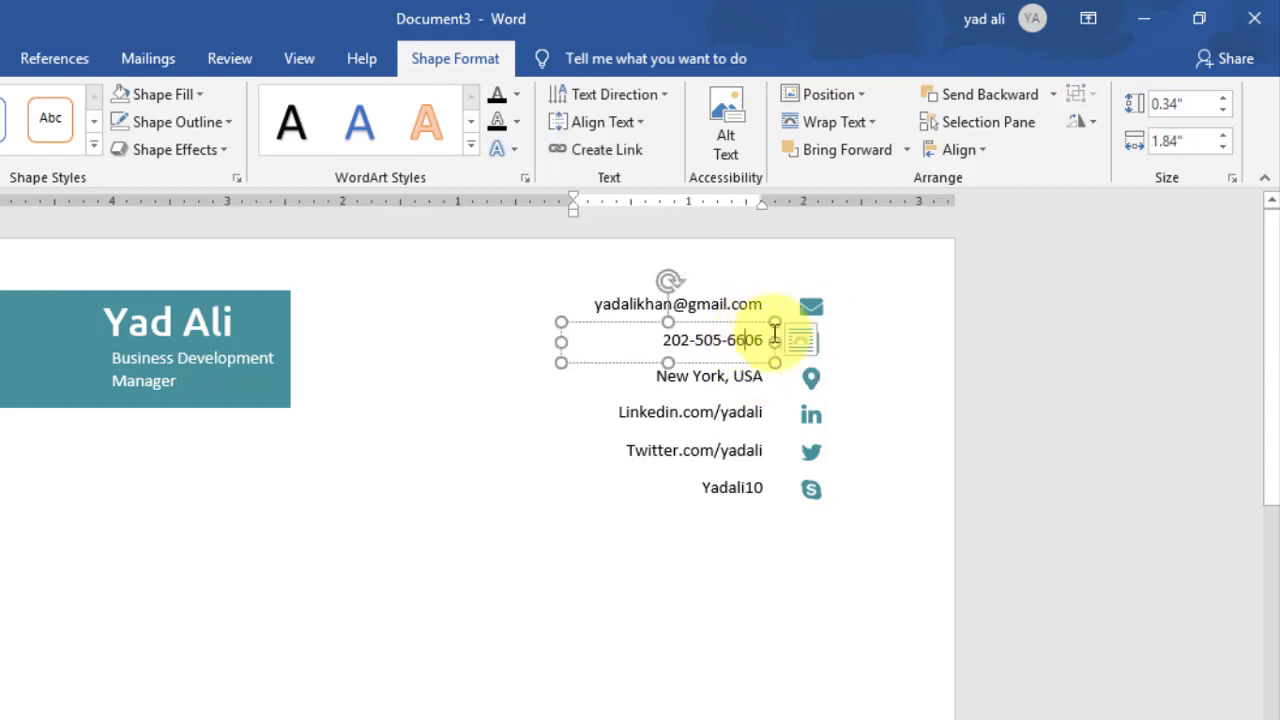
pyautogui.keyDown('shift'); pyautogui.click(841, 333); pyautogui.keyUp('shift')
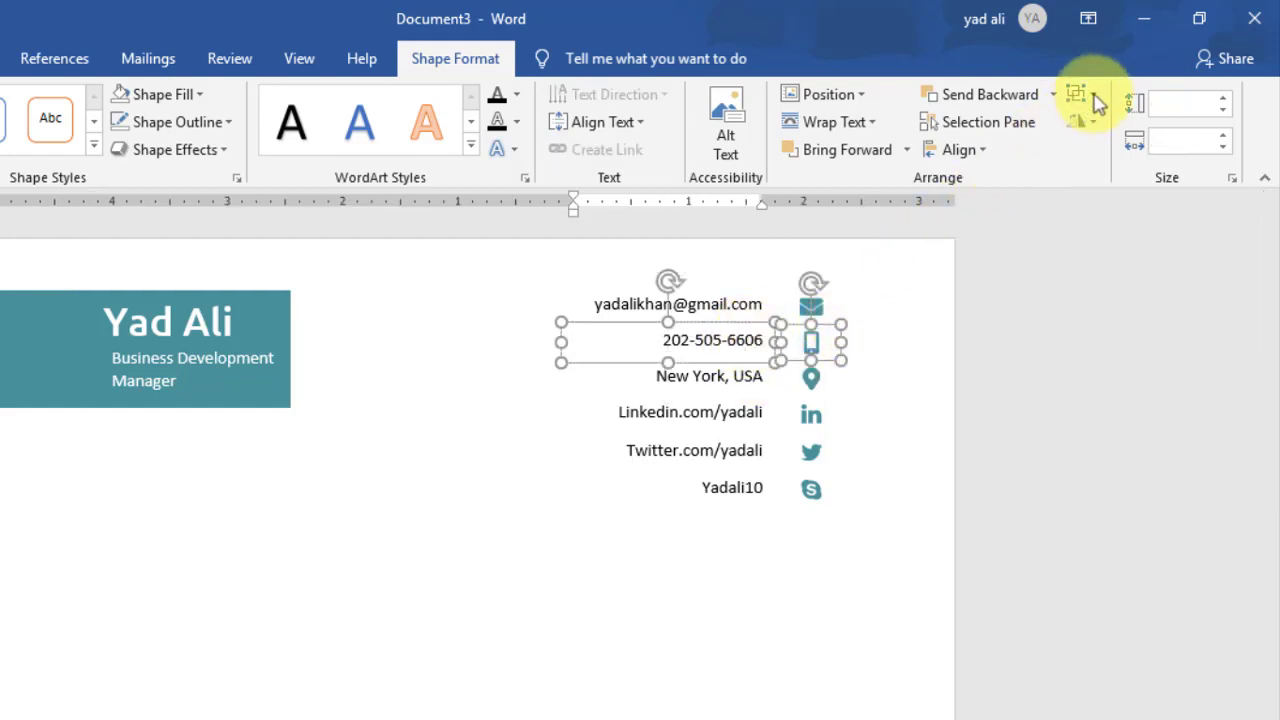
pyautogui.click(1093, 96)
pyautogui.click(1104, 123)
pyautogui.click(1060, 257)
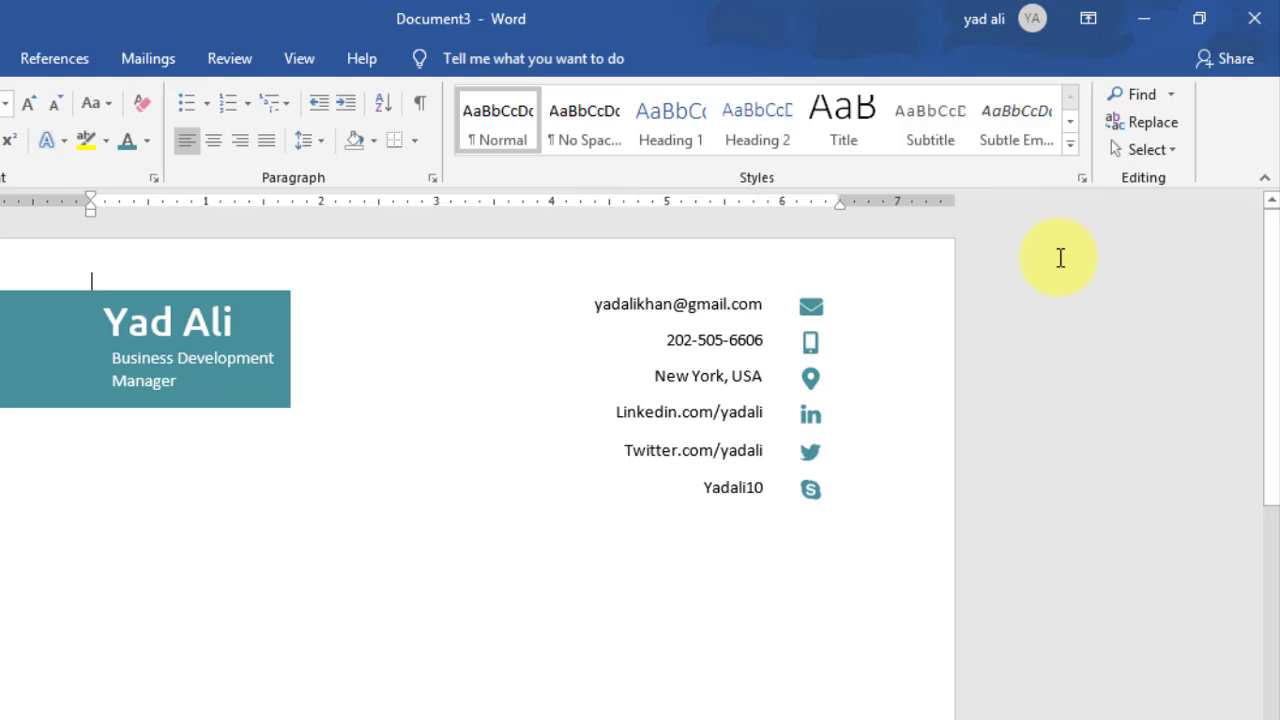
# Step: Select all six contact lines and icons by area and distribute them vertically
pyautogui.click(1150, 150)
pyautogui.click(1097, 210)
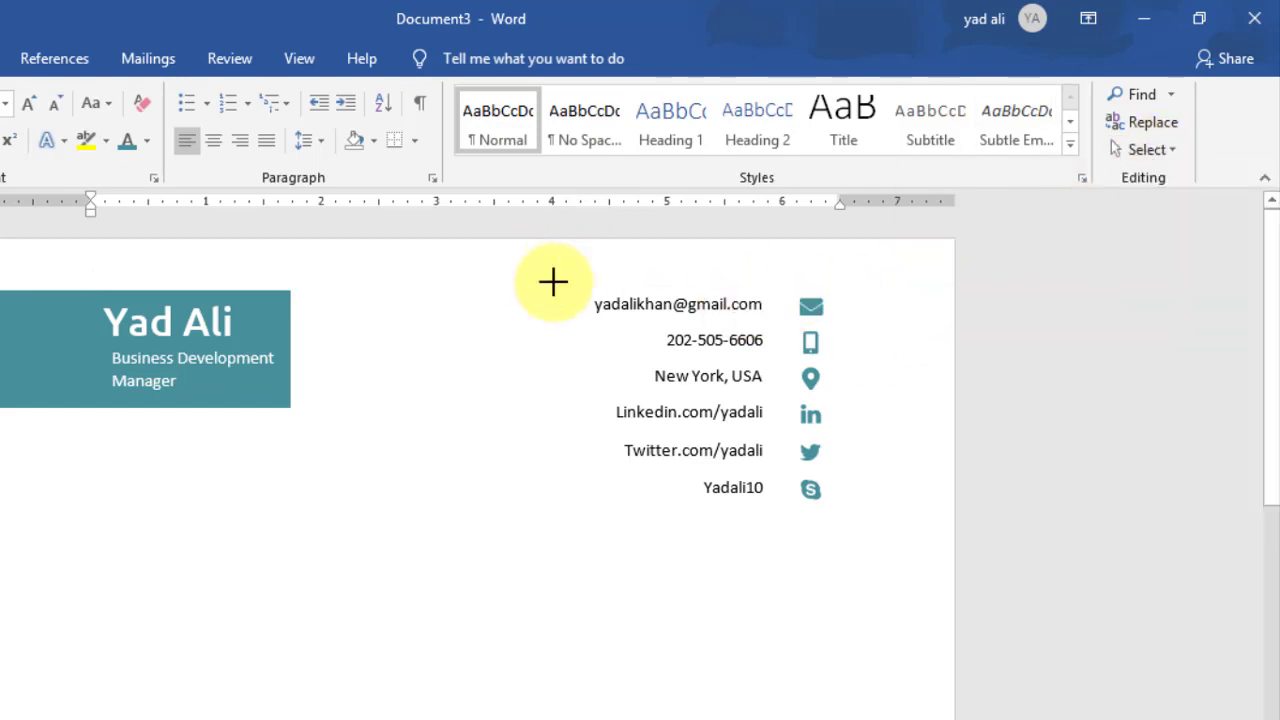
pyautogui.moveTo(520, 263); pyautogui.dragTo(937, 560)
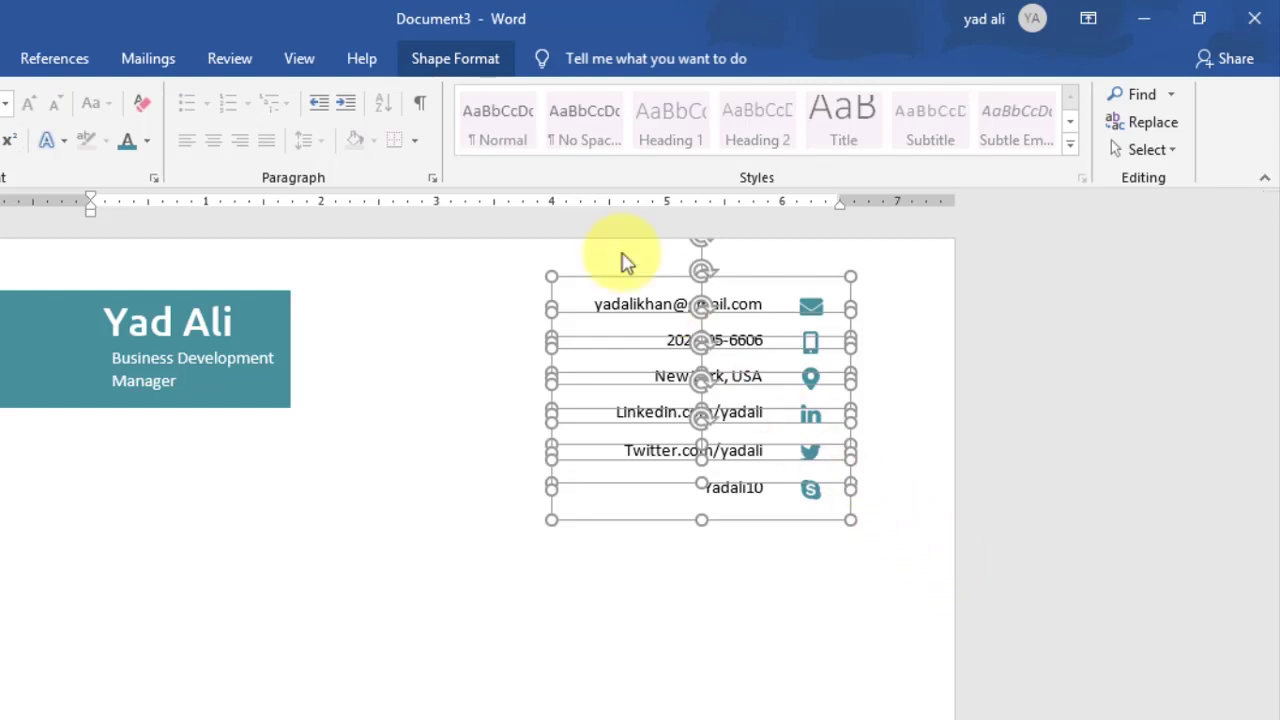
pyautogui.click(428, 60)
pyautogui.click(958, 149)
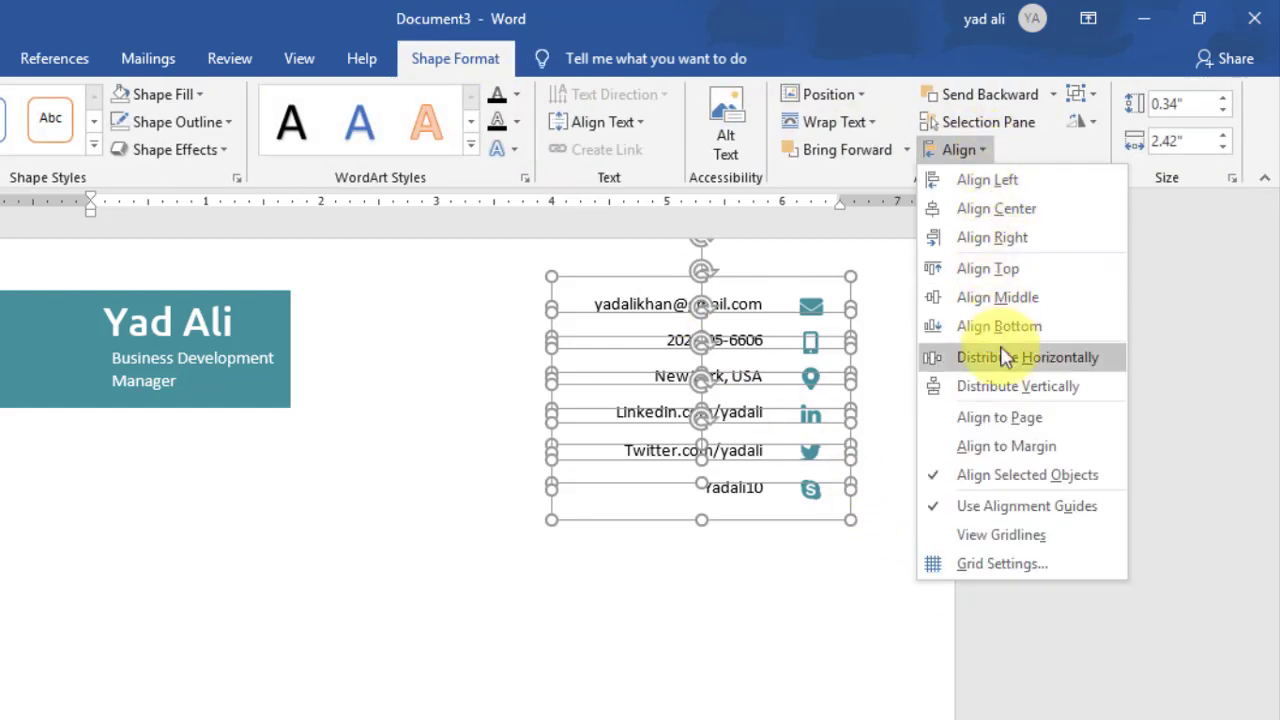
pyautogui.click(978, 383)
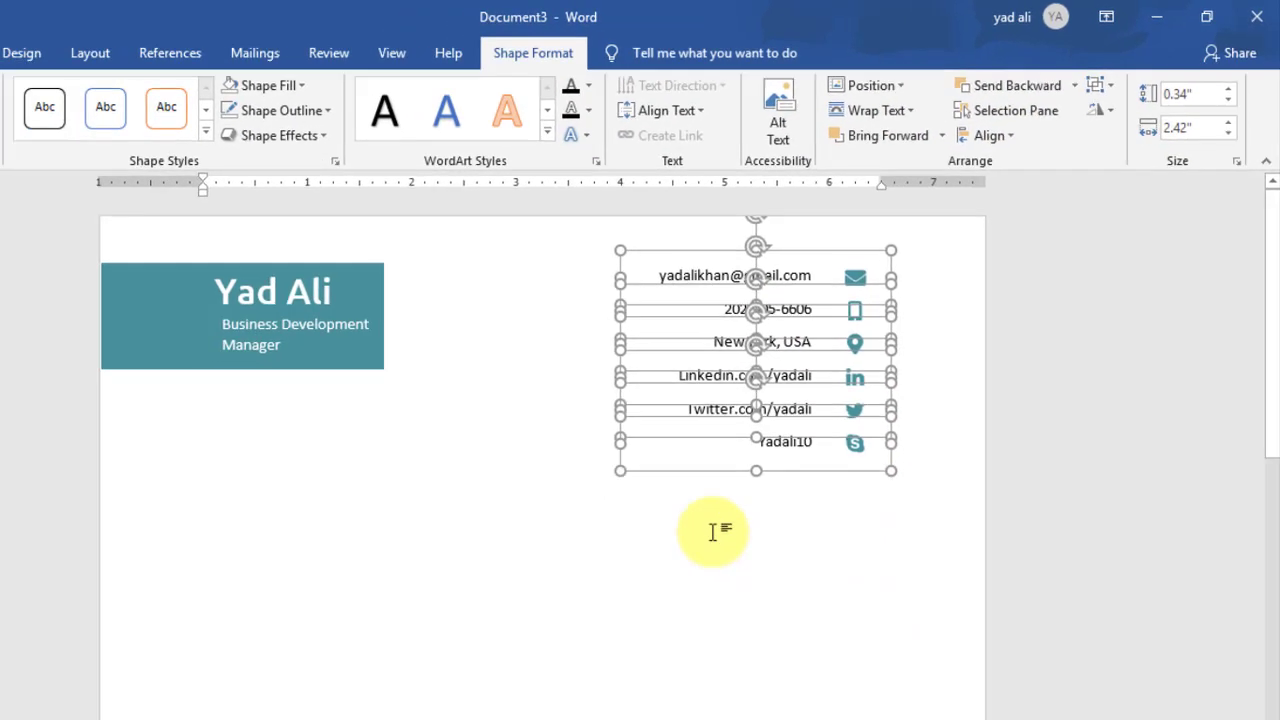
pyautogui.click(654, 586)
# Step: Type the 'To,' recipient address block, the date 20/09/2019 and the 'Dear Sir/Madam' greeting
pyautogui.doubleClick(477, 451)
pyautogui.write('To,')
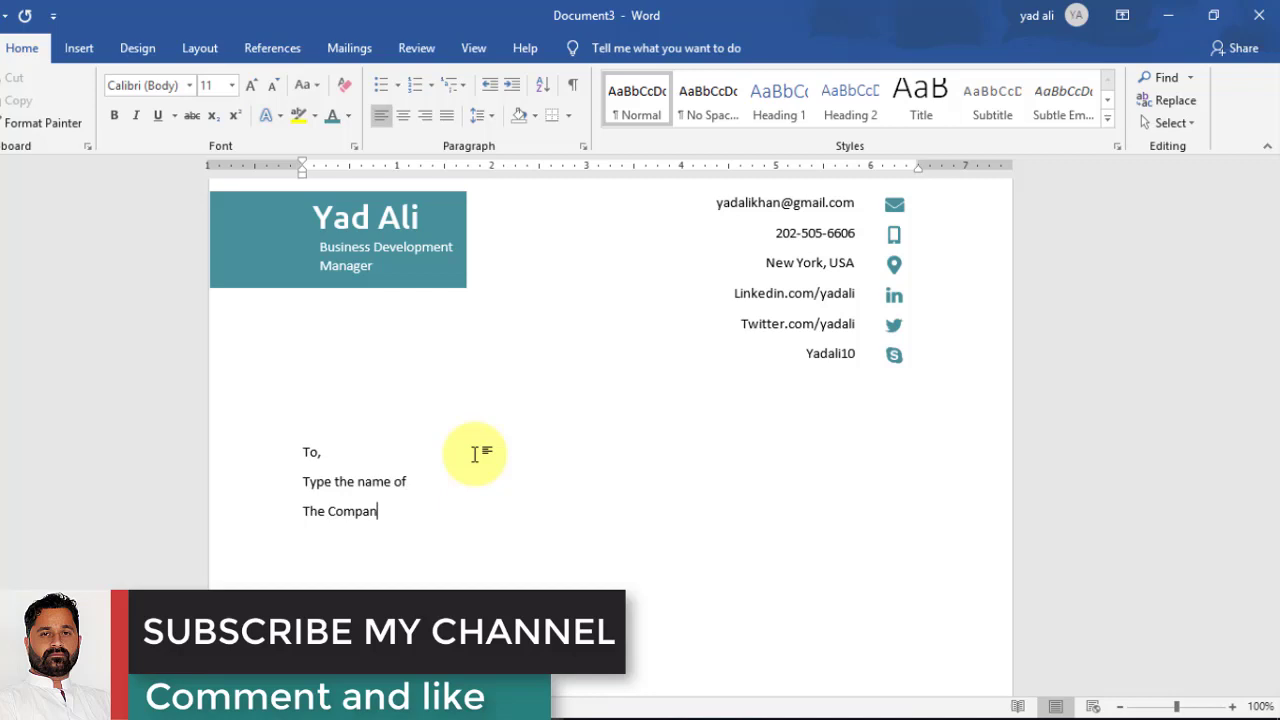
pyautogui.write('you send')
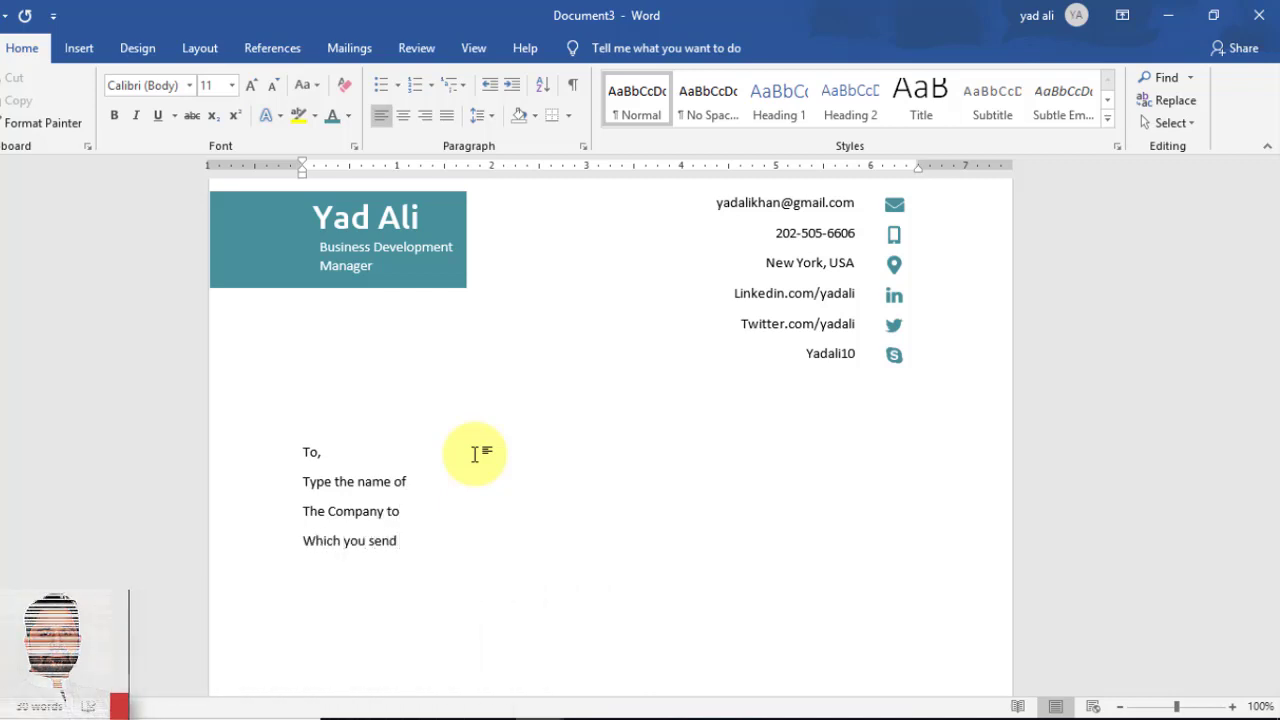
pyautogui.press('Return')
pyautogui.write('Resume,')
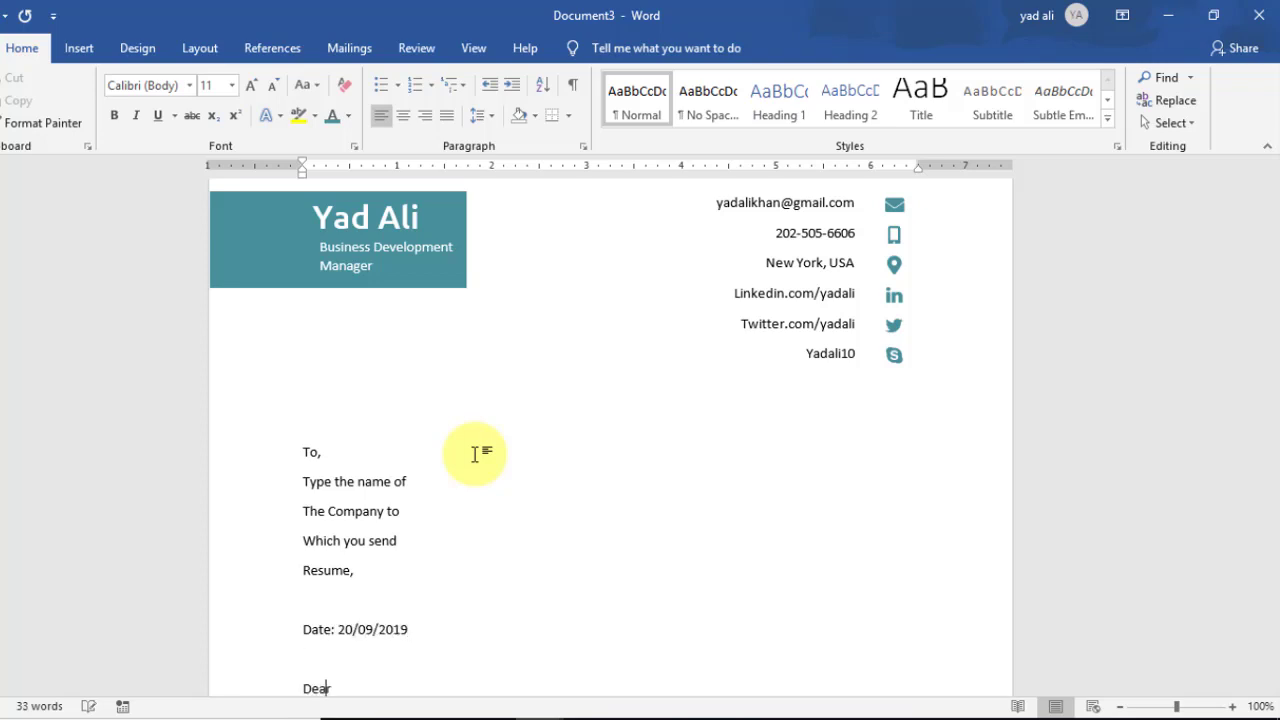
pyautogui.scroll(-3, 634, 537)
pyautogui.write('Sir/Madam')
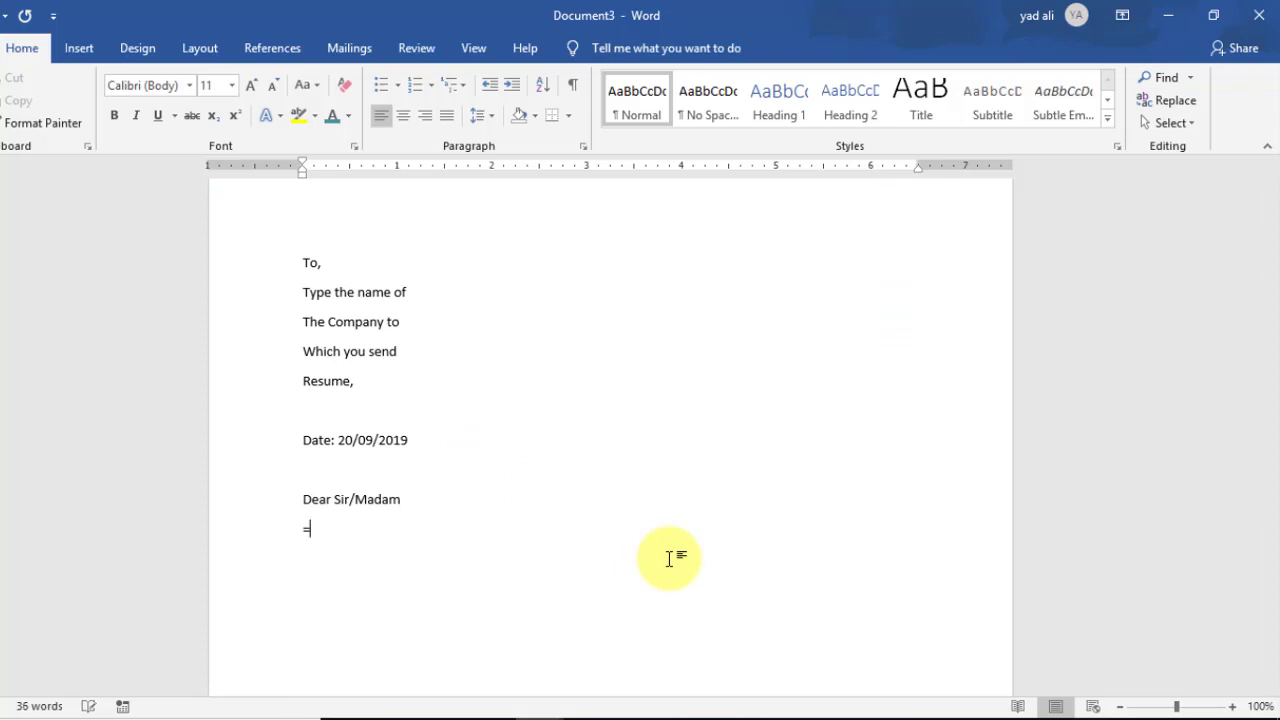
# Step: Generate lorem ipsum dummy text with =lorem() and trim it to four paragraphs
pyautogui.press('Return')
pyautogui.scroll(-2, 383, 340)
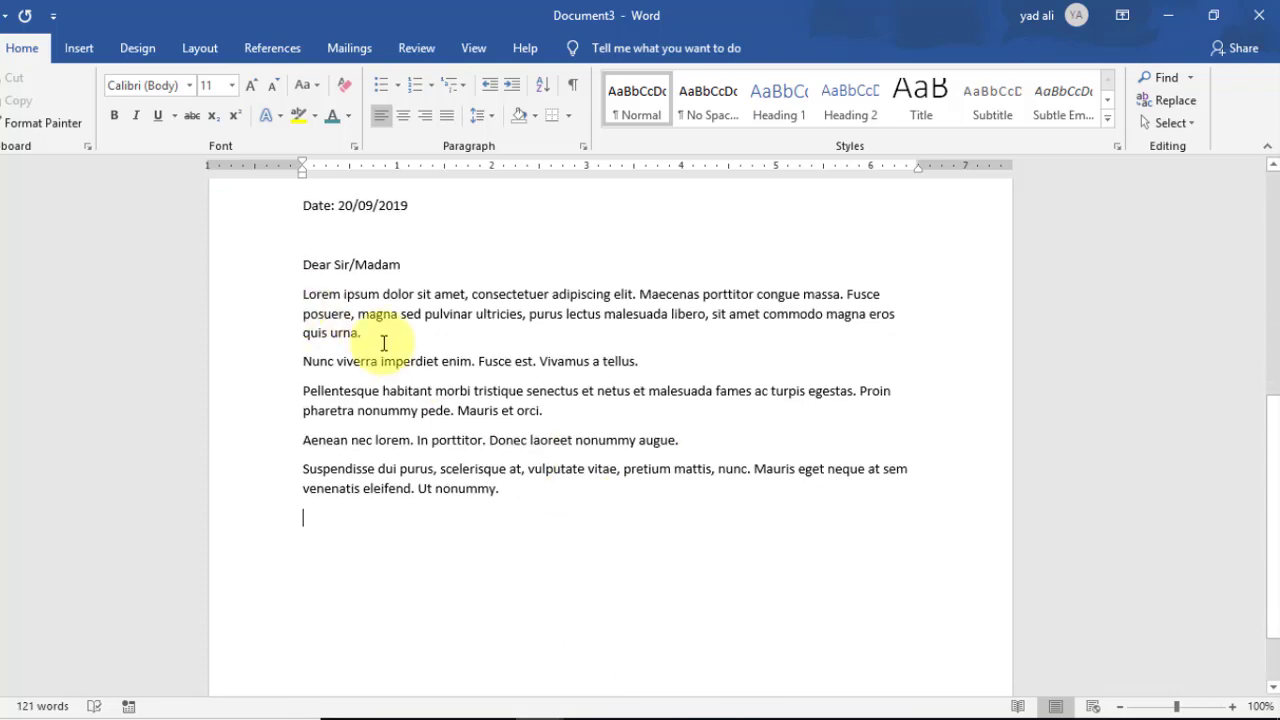
pyautogui.moveTo(303, 294); pyautogui.dragTo(478, 468)
pyautogui.click(508, 500)
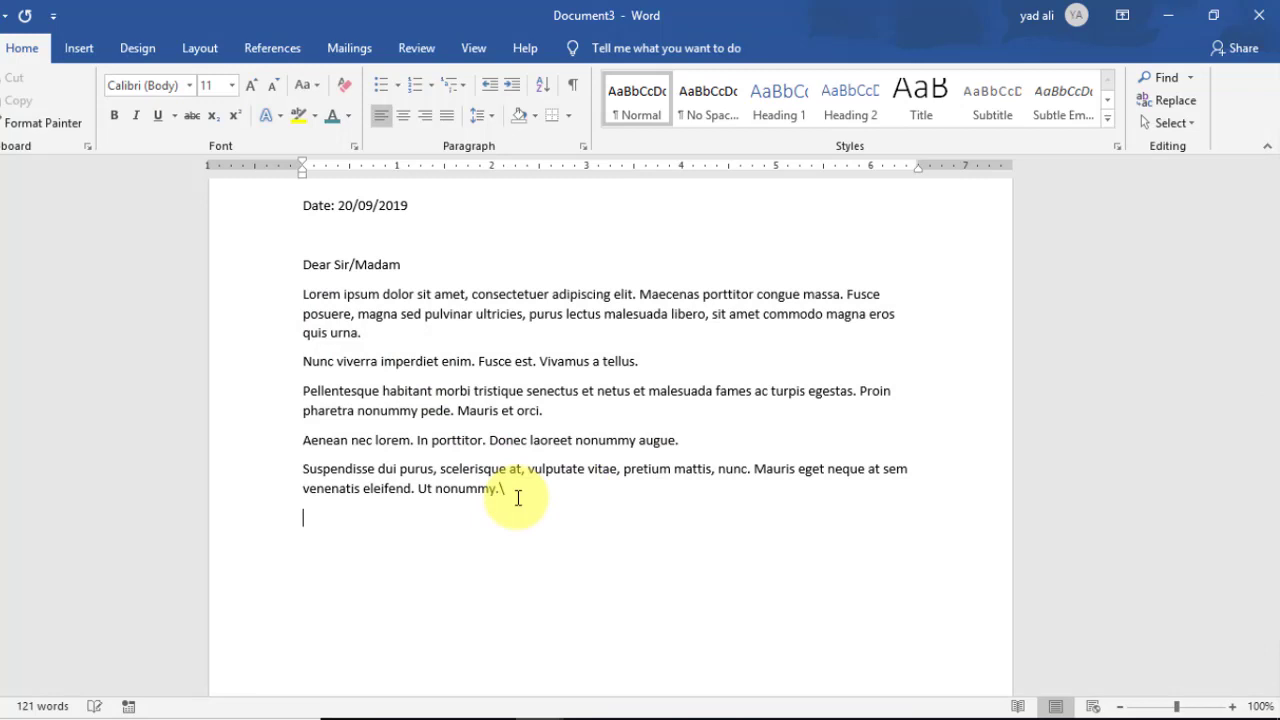
pyautogui.write('=lorem()')
pyautogui.press('Return')
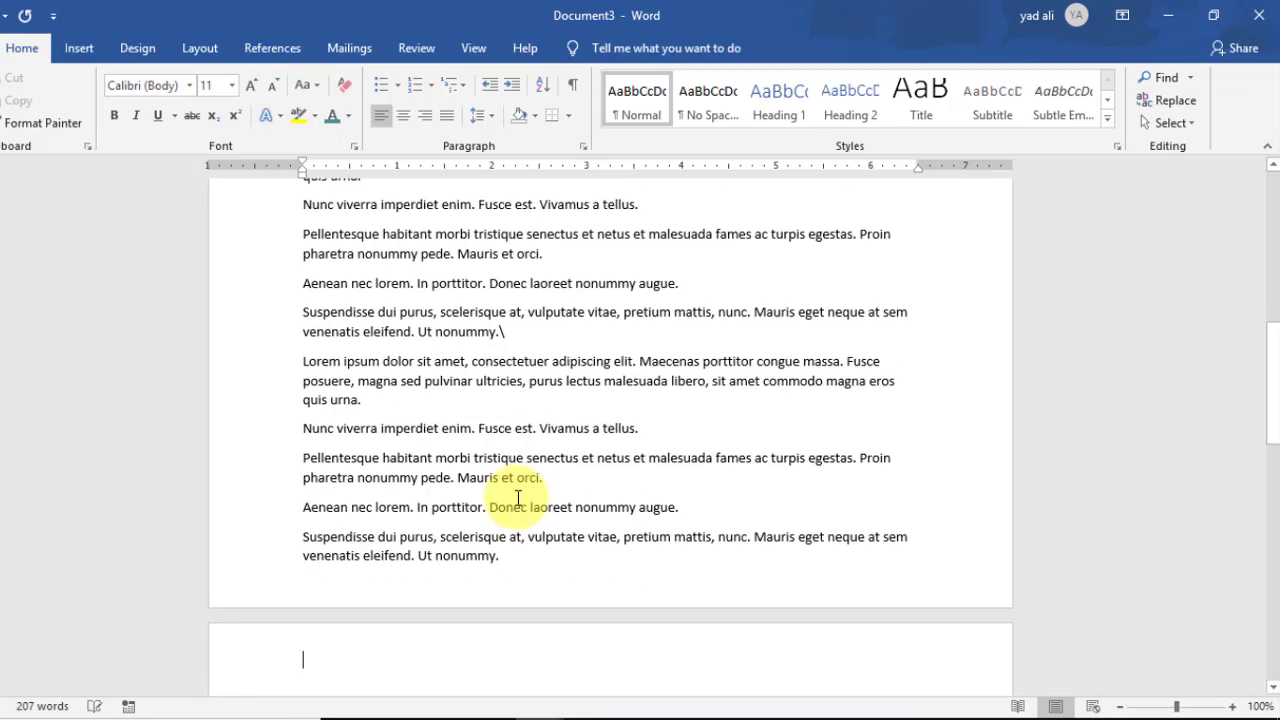
pyautogui.moveTo(398, 556); pyautogui.dragTo(303, 312)
pyautogui.press('Delete')
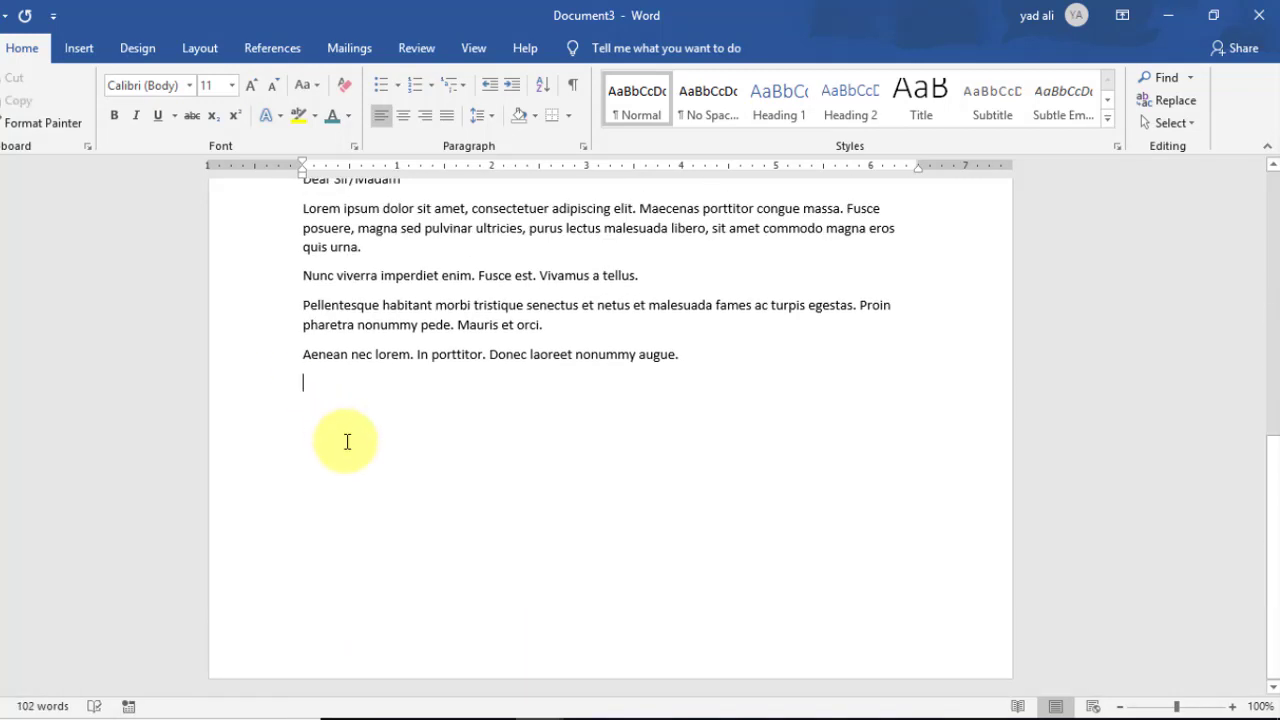